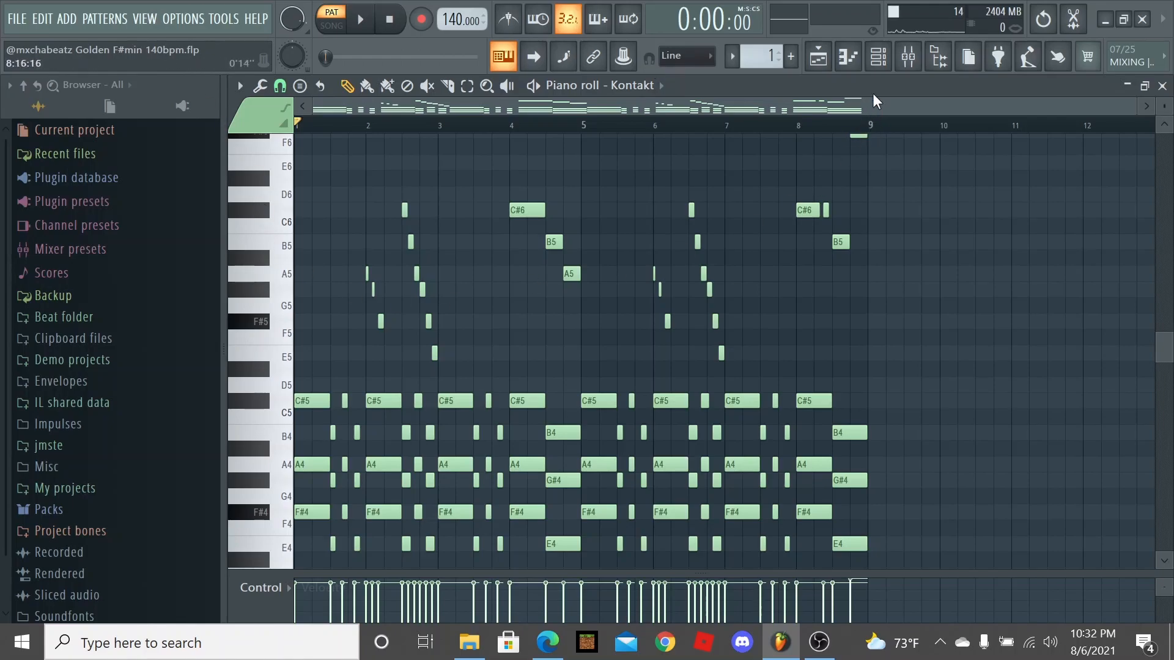
Audition the Session Horns instrument in Kontakt from the Channel rack, then return to the horn piano roll.
left_click(878, 58)
left_click(377, 135)
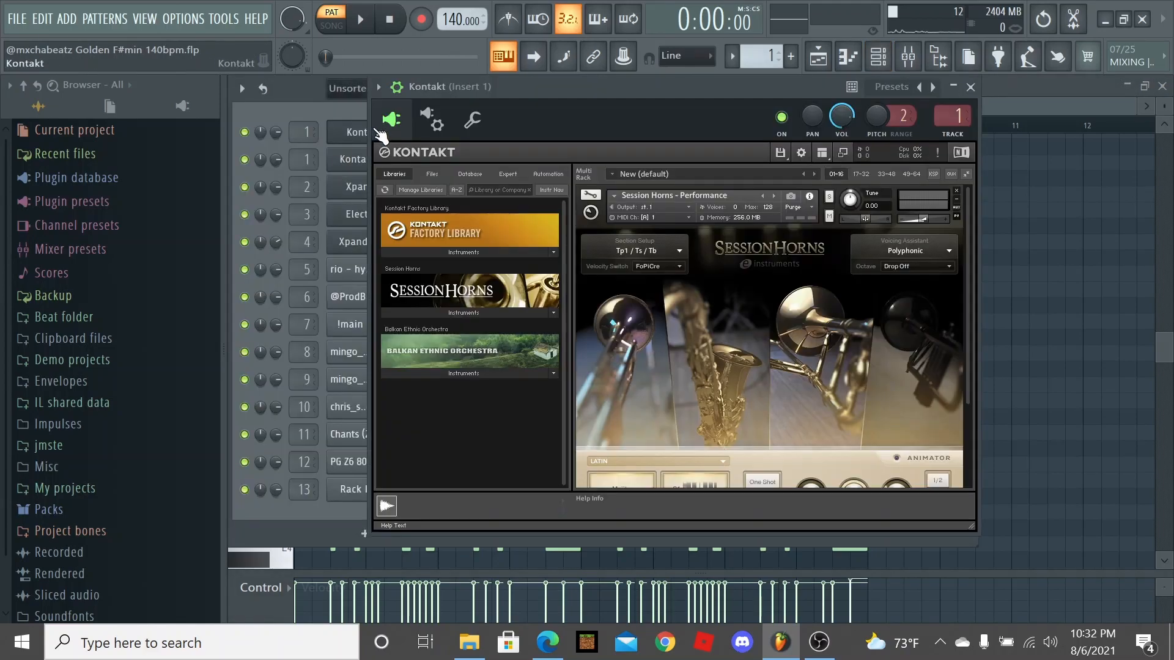
scroll(764, 344, "down", 1)
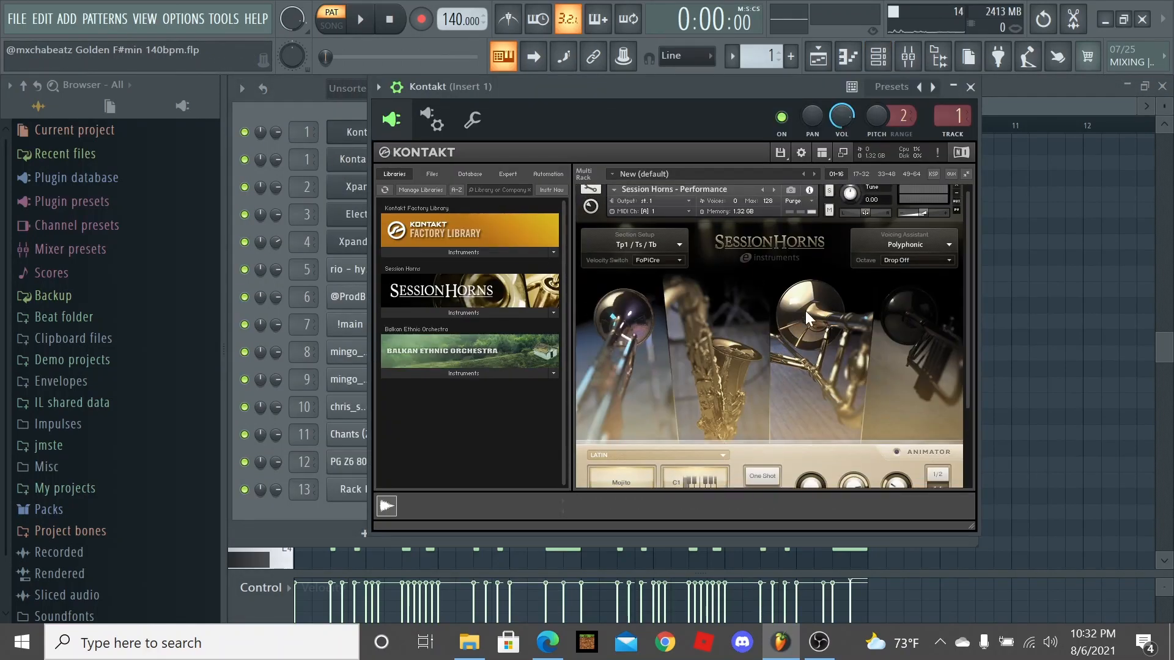
left_click(972, 86)
left_click(966, 88)
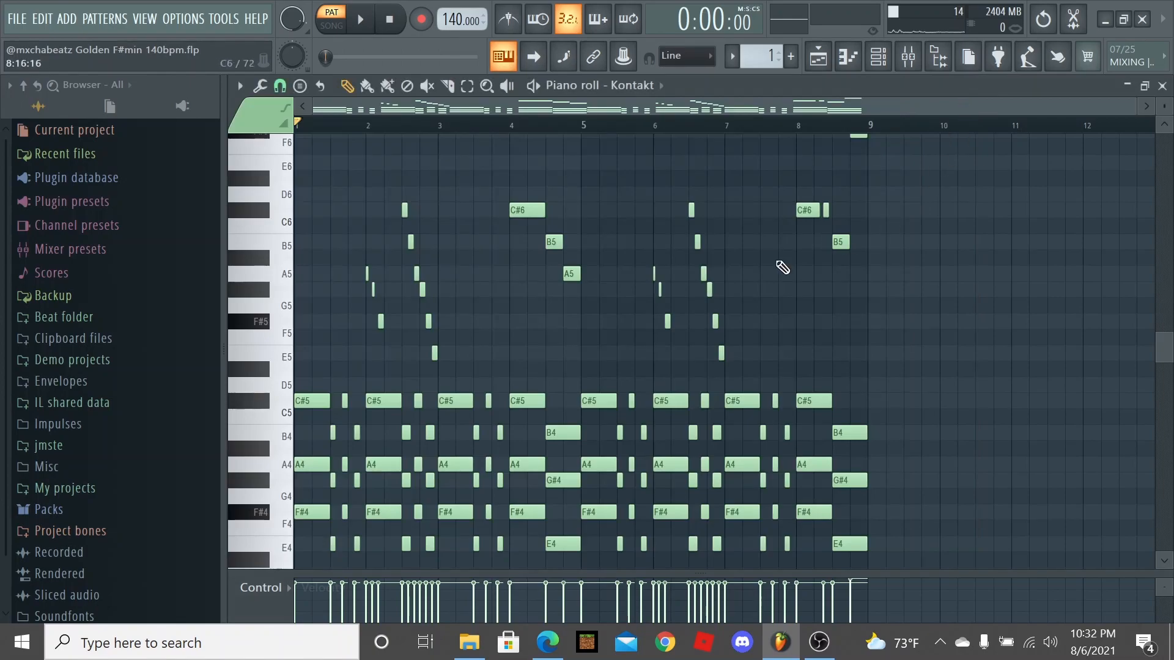
scroll(422, 321, "up", 2)
scroll(422, 321, "up", 2)
scroll(257, 413, "up", 2)
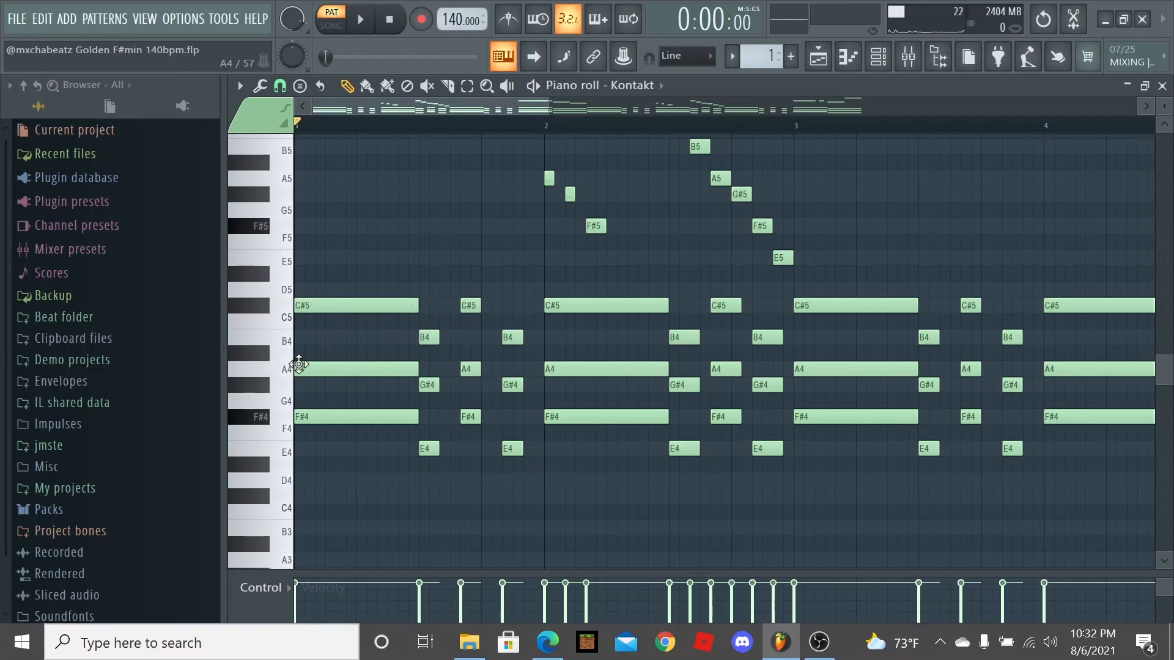
scroll(430, 340, "up", 3)
scroll(430, 340, "up", 2)
Adjust the length of the B4–G#4–E4 passing chord notes and play the pattern back.
left_click_drag(466, 275, 469, 427, "ctrl")
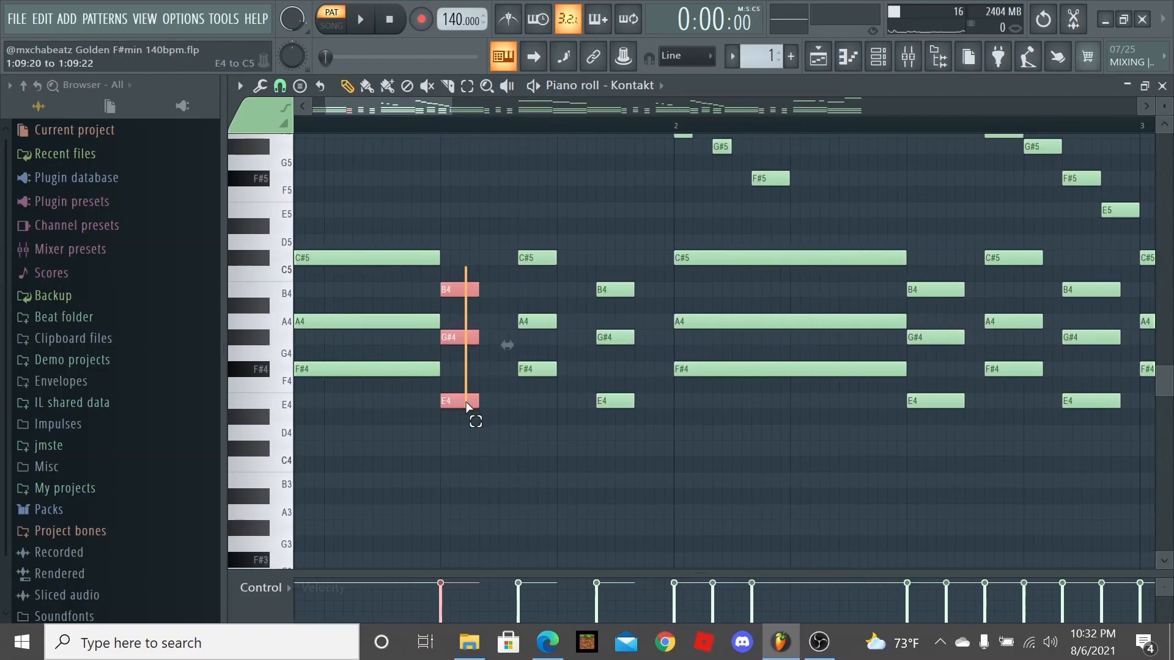
left_click(515, 432)
left_click_drag(467, 275, 470, 431)
left_click(485, 431)
key("space")
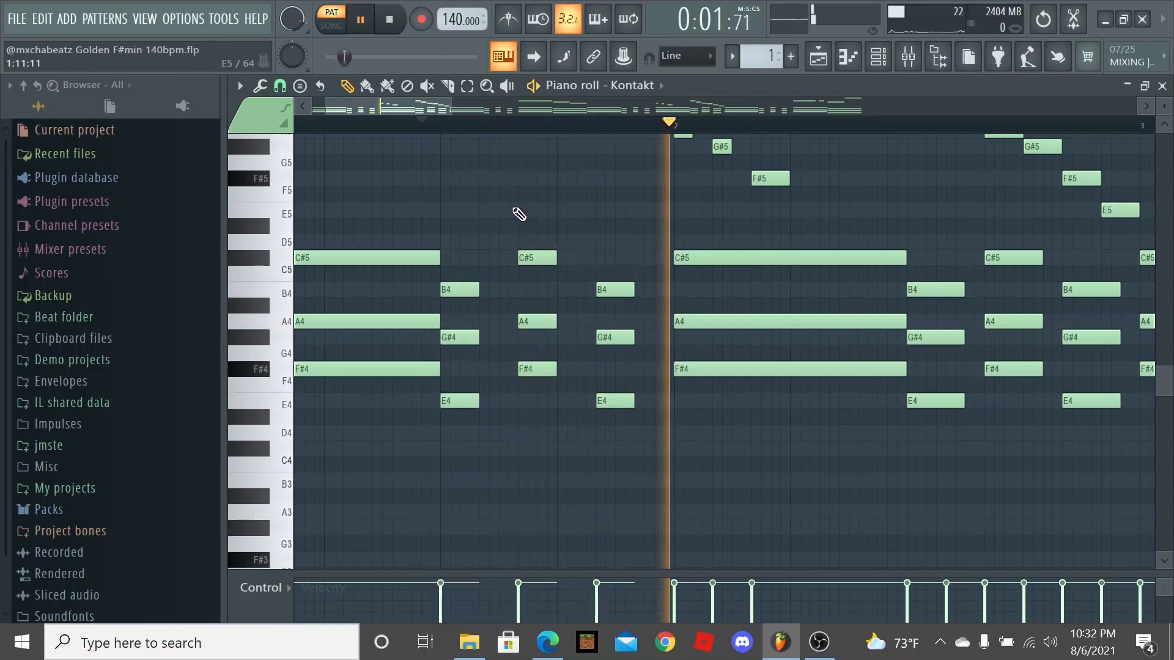
scroll(522, 228, "down", 2)
scroll(522, 227, "down", 2)
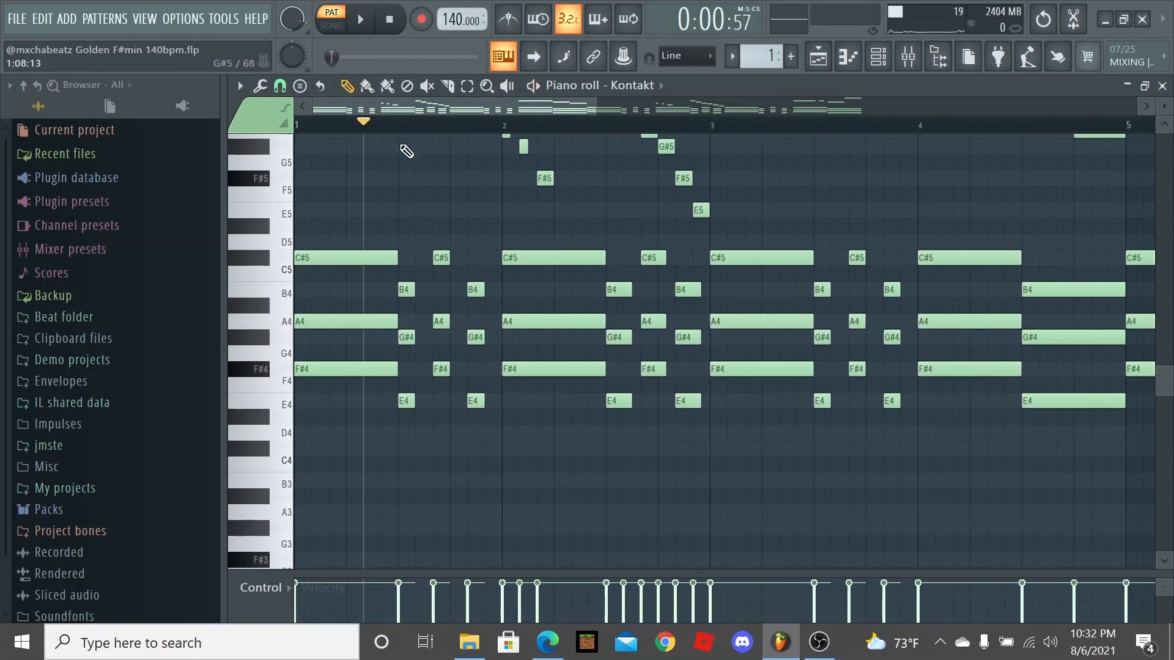
key("space")
scroll(441, 275, "up", 3)
Lengthen then shorten the B4–G#4–E4 chord again, auditioning the pattern after each change.
mouse_move(394, 276)
left_mouse_down()
mouse_move(422, 413)
mouse_move(458, 413)
left_mouse_up()
left_click(458, 454)
scroll(449, 404, "down", 3)
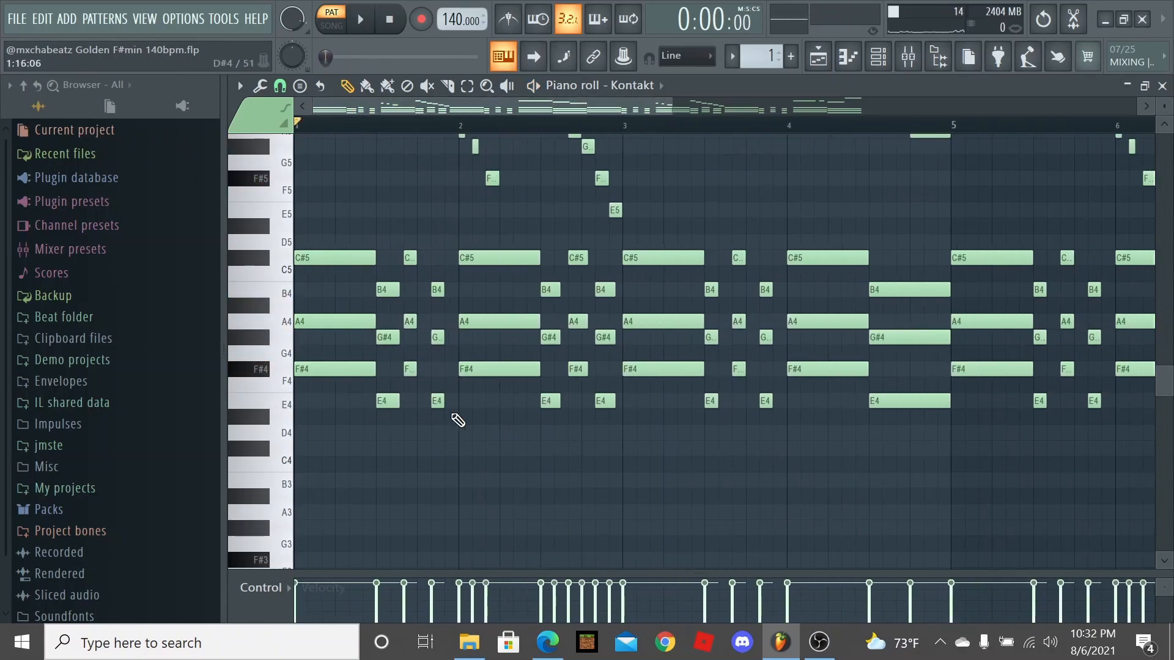
key("space")
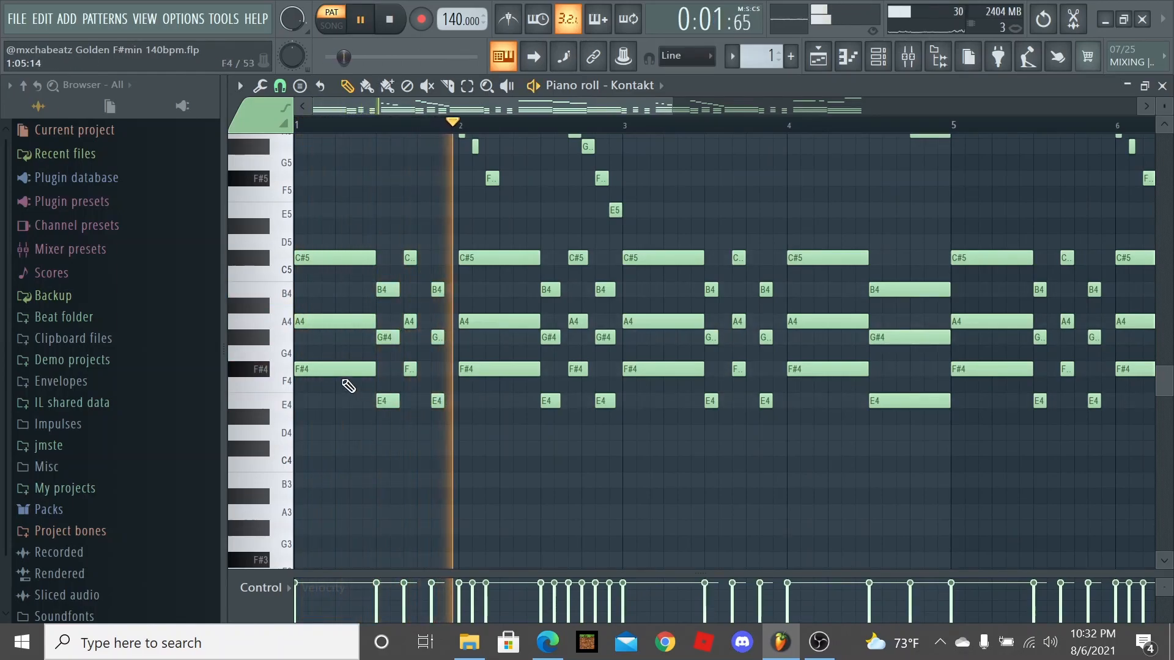
key("space")
scroll(455, 413, "up", 3)
mouse_move(431, 275)
left_mouse_down("ctrl")
mouse_move(478, 413)
mouse_move(477, 402)
left_mouse_up("ctrl")
key("space")
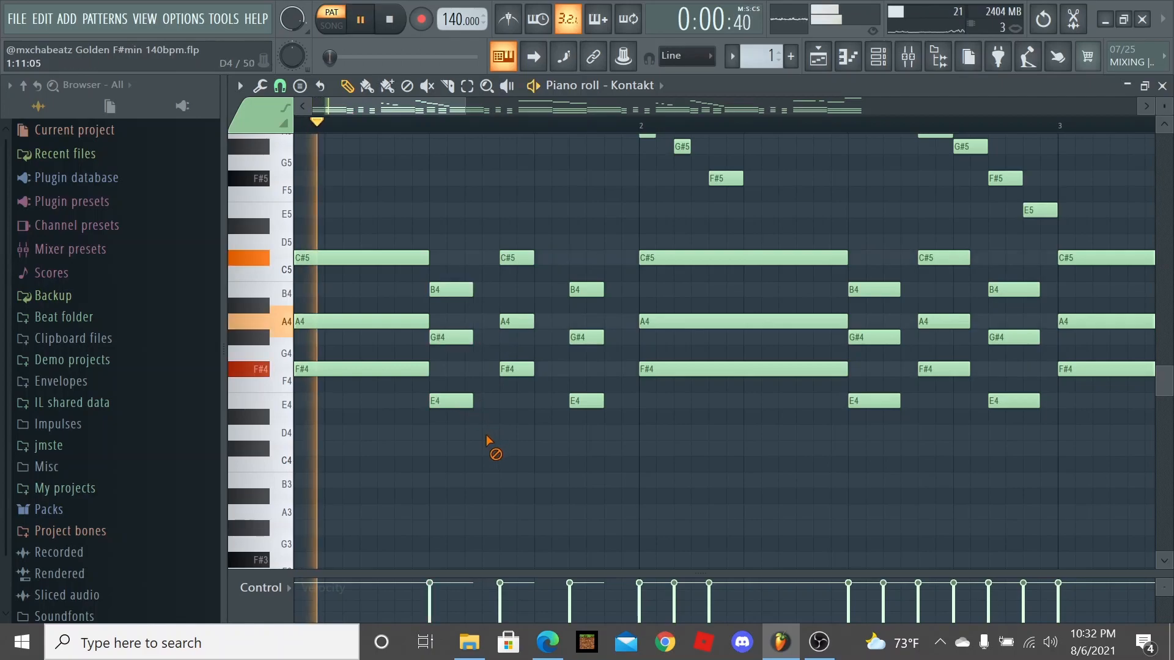
scroll(464, 336, "down", 3)
mouse_move(431, 275)
left_mouse_down("ctrl")
mouse_move(477, 413)
mouse_move(456, 396)
left_mouse_up("ctrl")
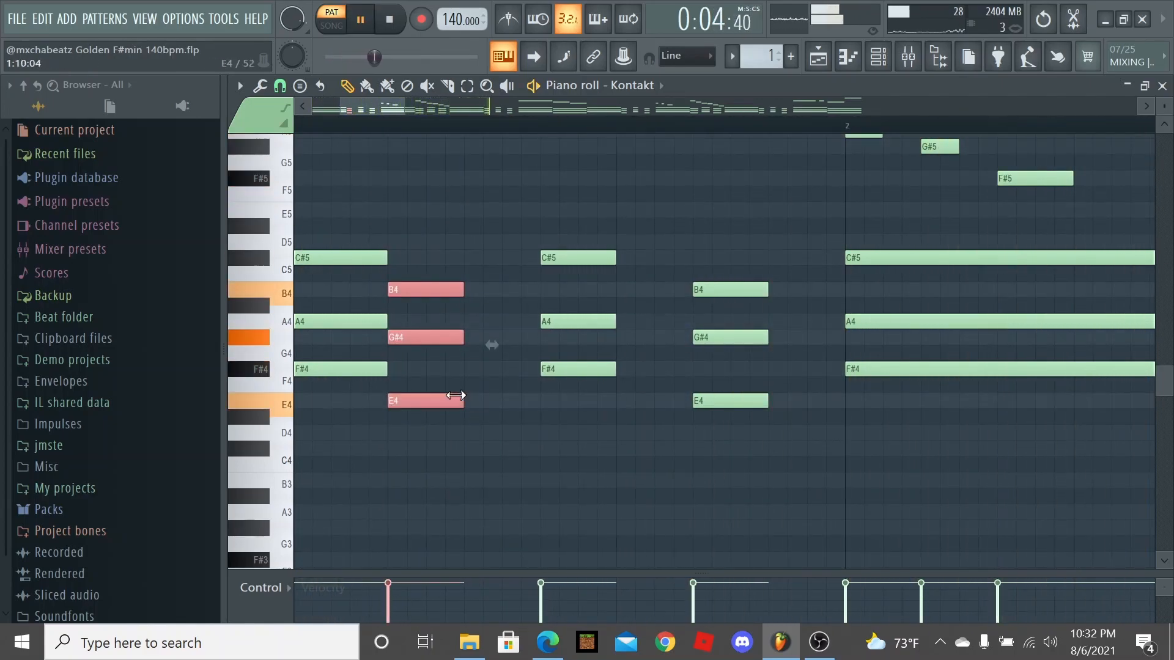
left_click(529, 468)
scroll(529, 468, "down", 3)
key("space")
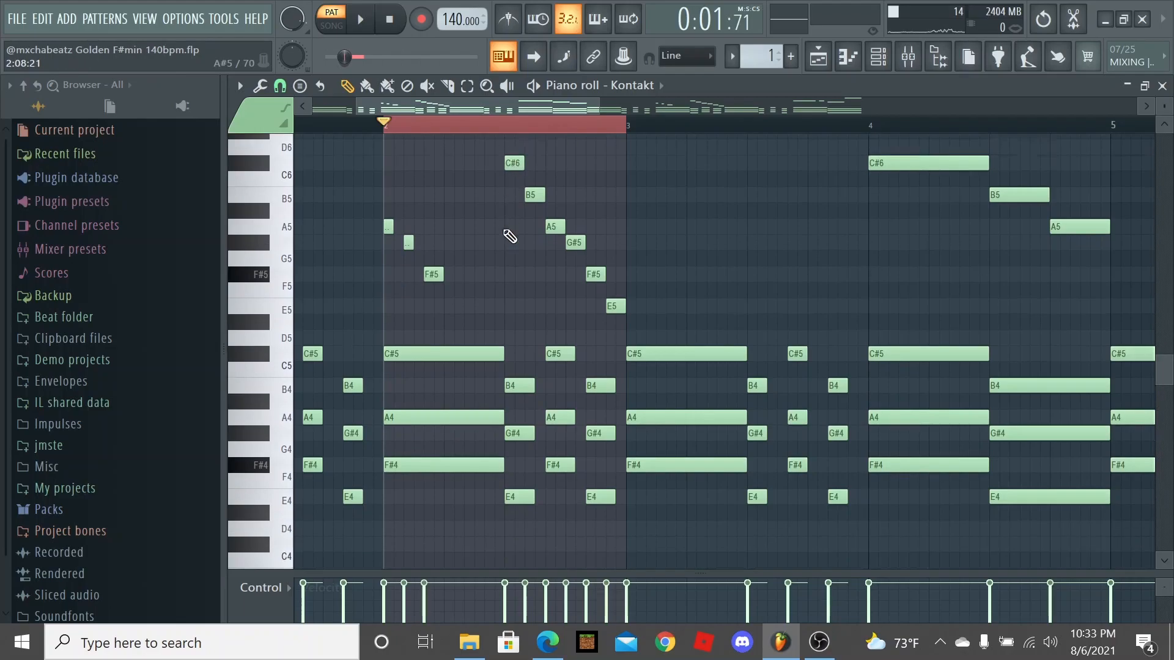
scroll(514, 230, "down", 3)
scroll(401, 272, "up", 2, "ctrl")
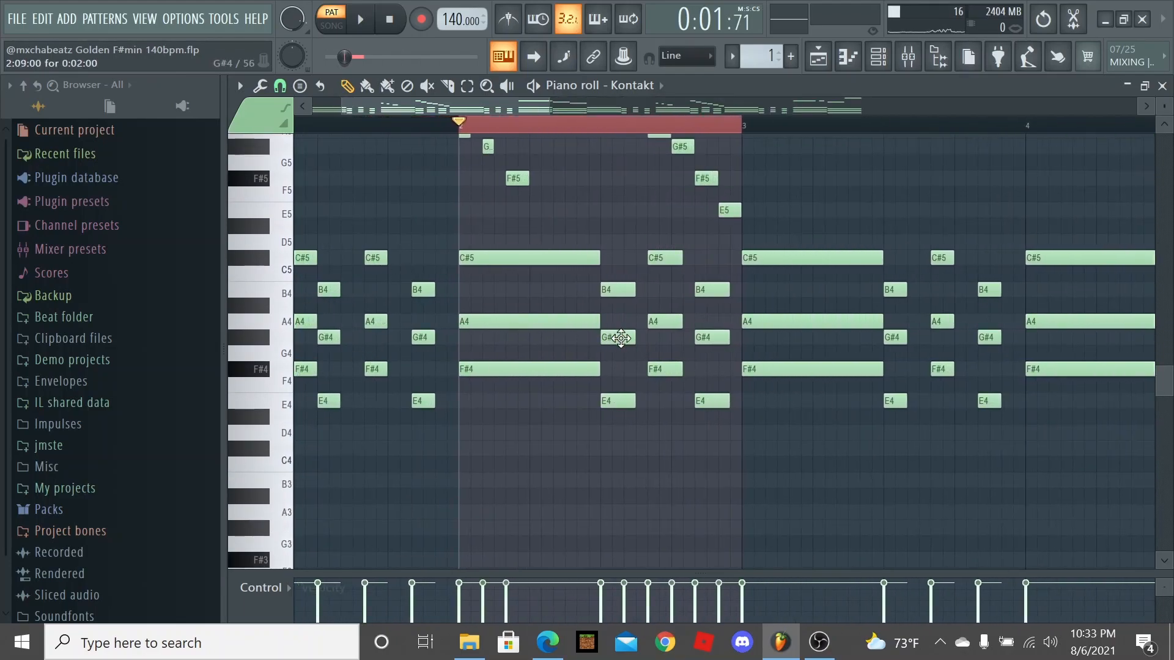
scroll(605, 303, "up", 3)
Resize the B4–G#4–E4 chord, select the descending C#6-to-E5 melody run and play it back.
left_click_drag(601, 275, 592, 492)
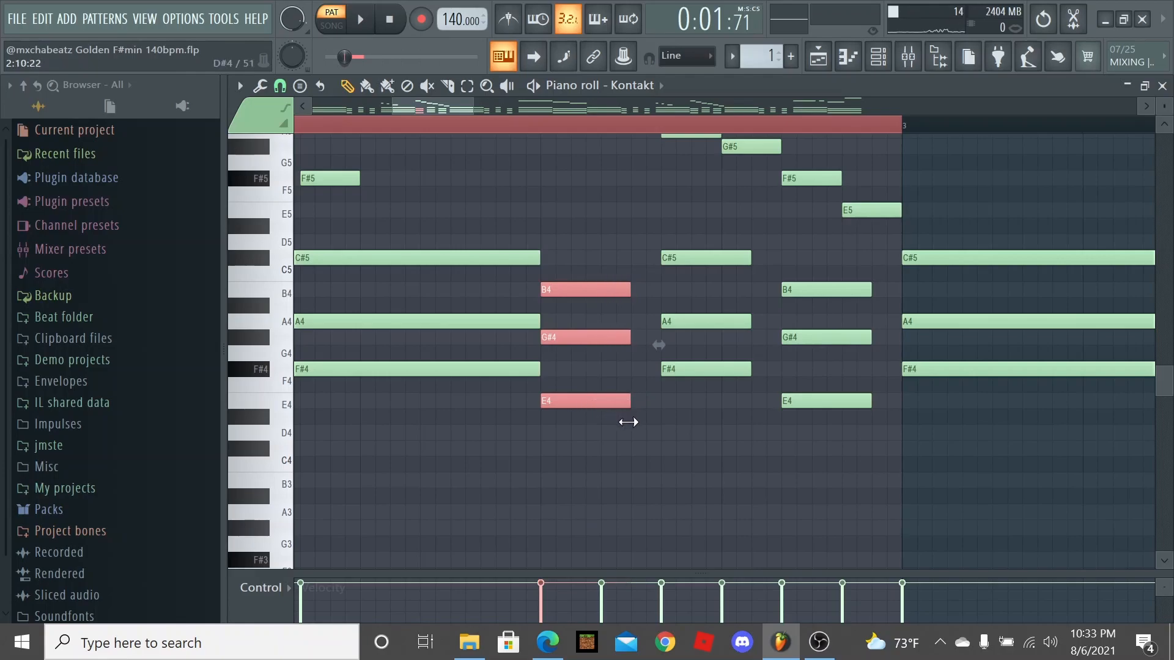
scroll(641, 428, "up", 1, "ctrl")
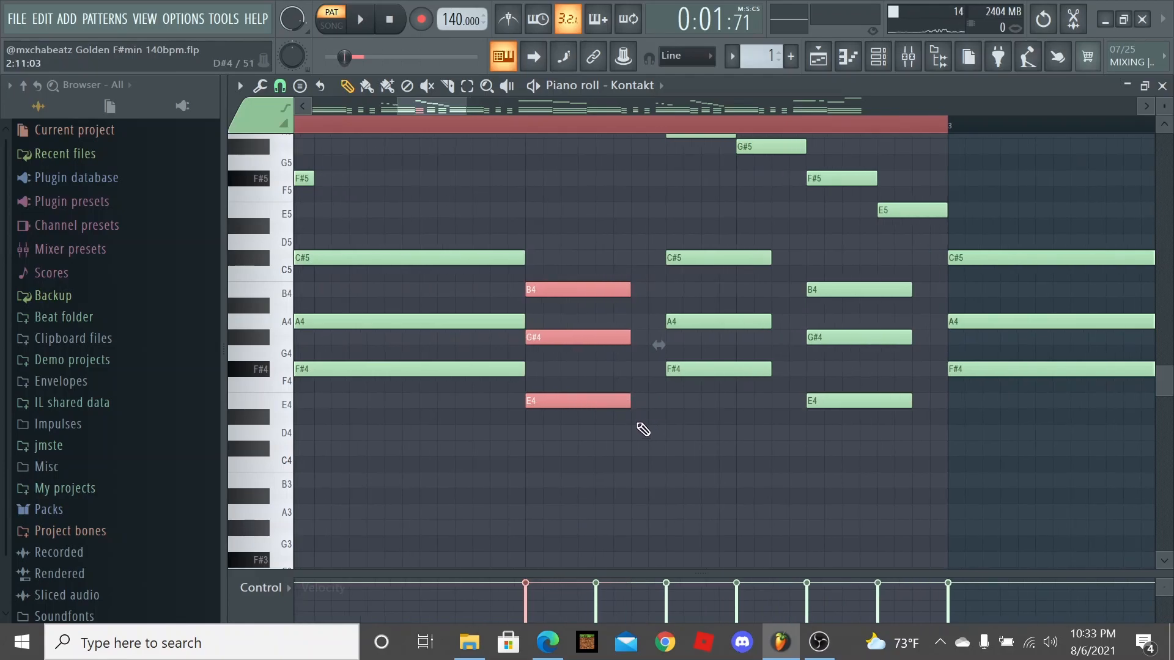
scroll(642, 429, "down", 3)
scroll(596, 386, "up", 3)
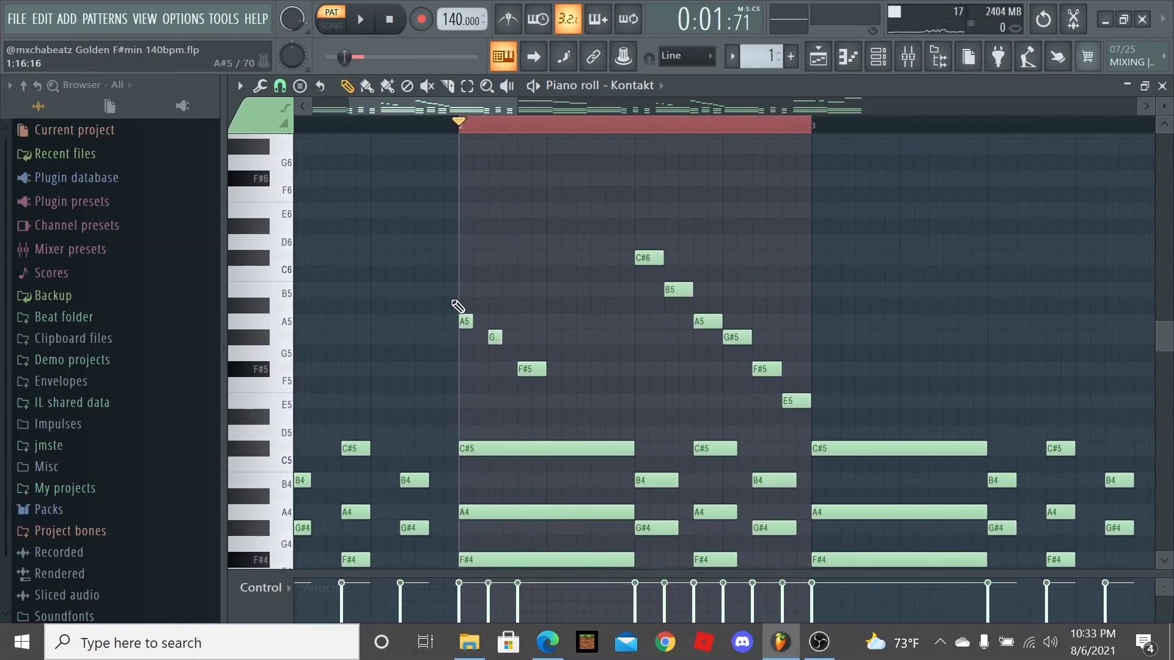
left_click_drag(449, 300, 634, 430, "ctrl")
left_click_drag(602, 234, 830, 436, "ctrl")
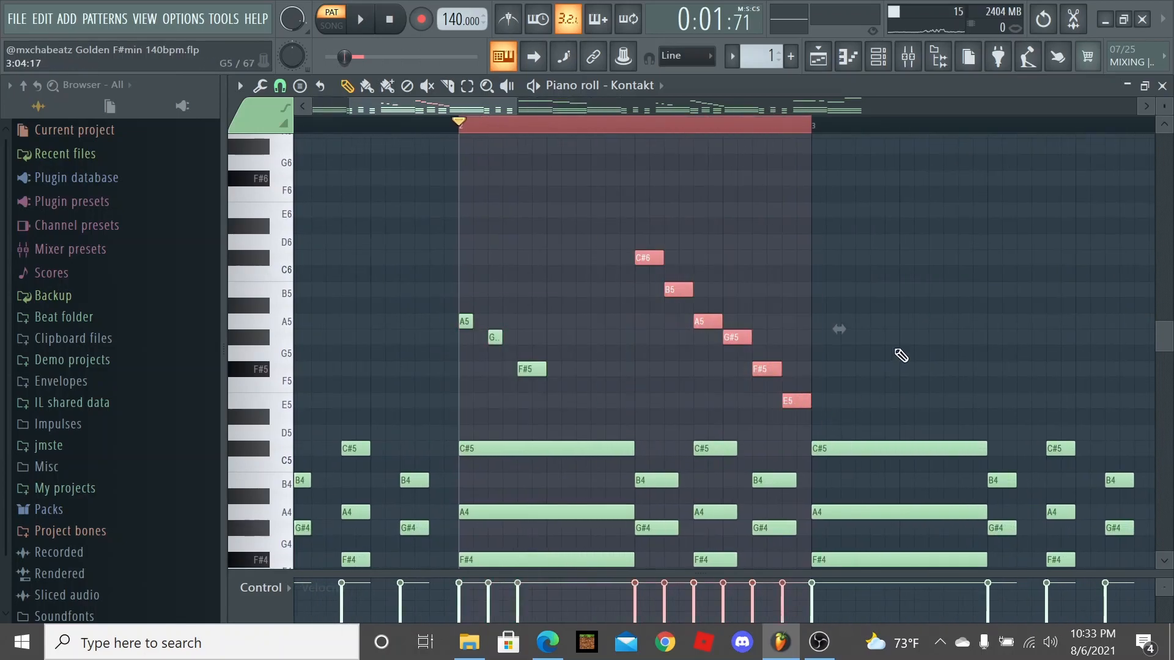
scroll(901, 355, "down", 3)
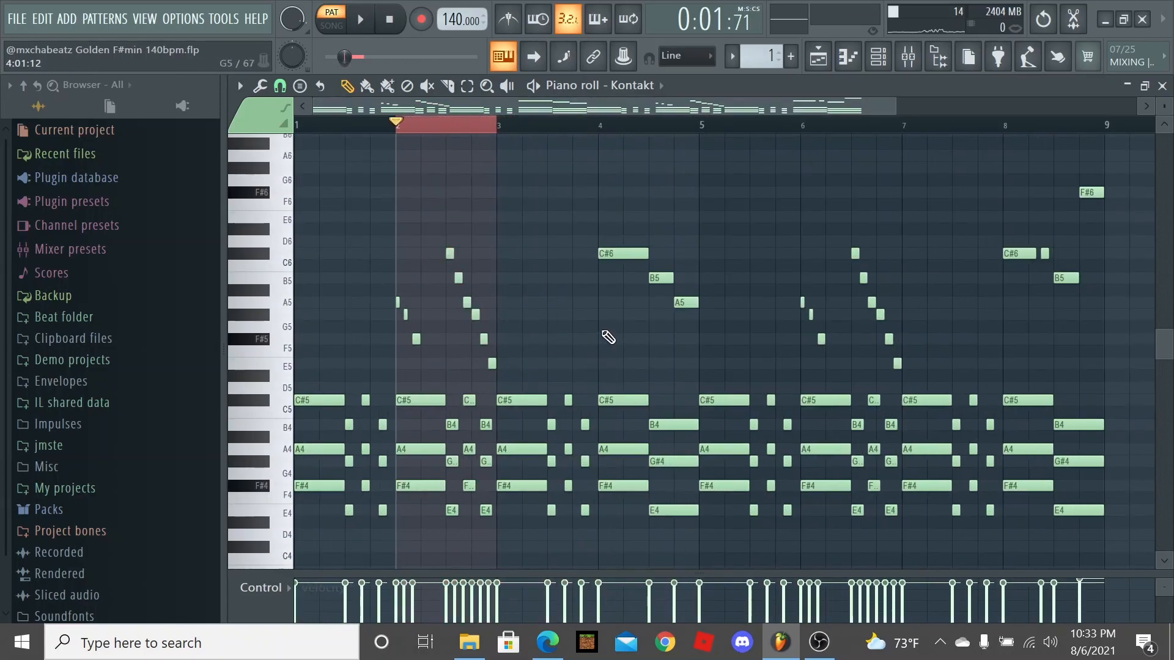
key("space")
scroll(608, 338, "up", 4)
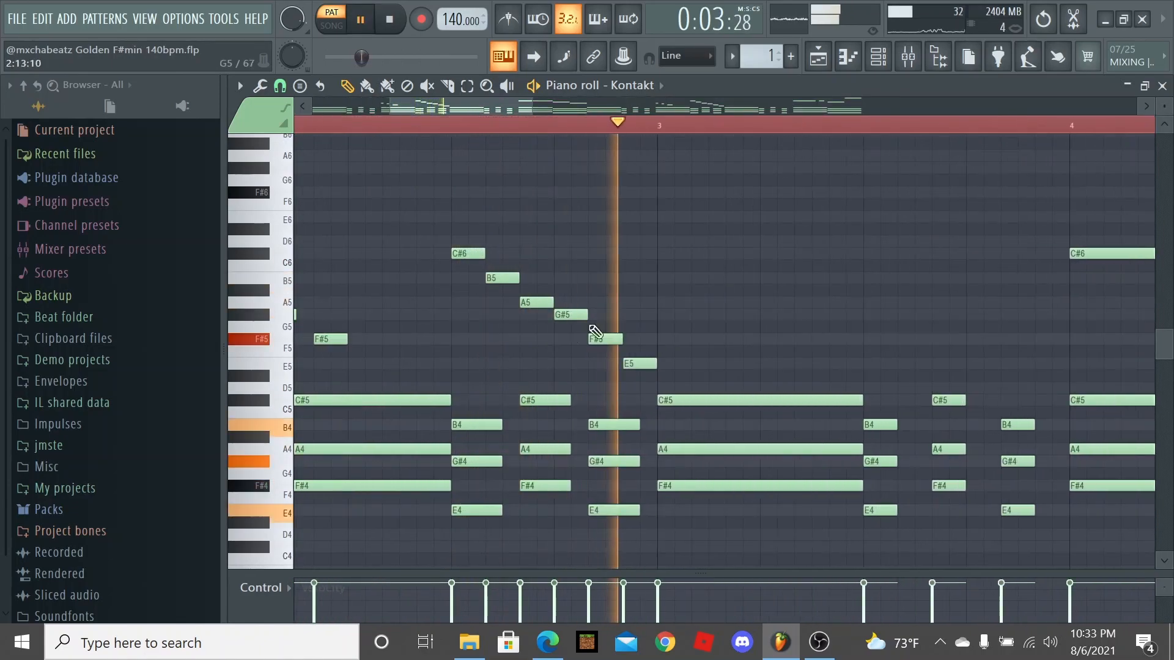
key("space")
scroll(798, 311, "down", 3)
scroll(798, 310, "down", 2)
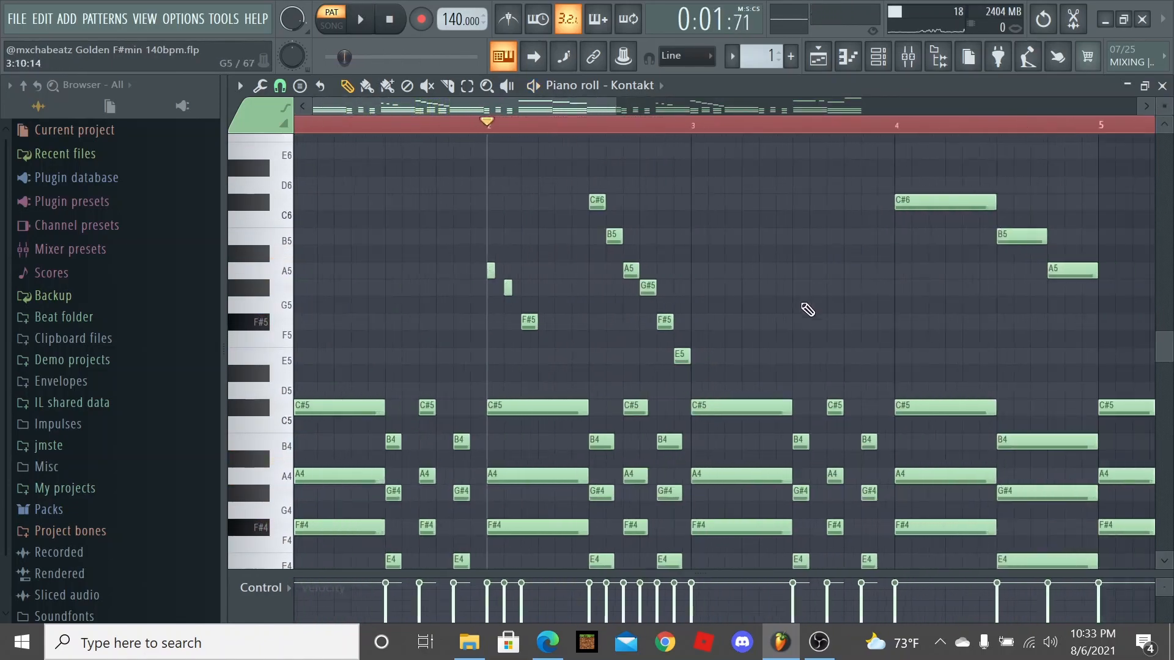
scroll(798, 310, "up", 2)
scroll(862, 312, "up", 2)
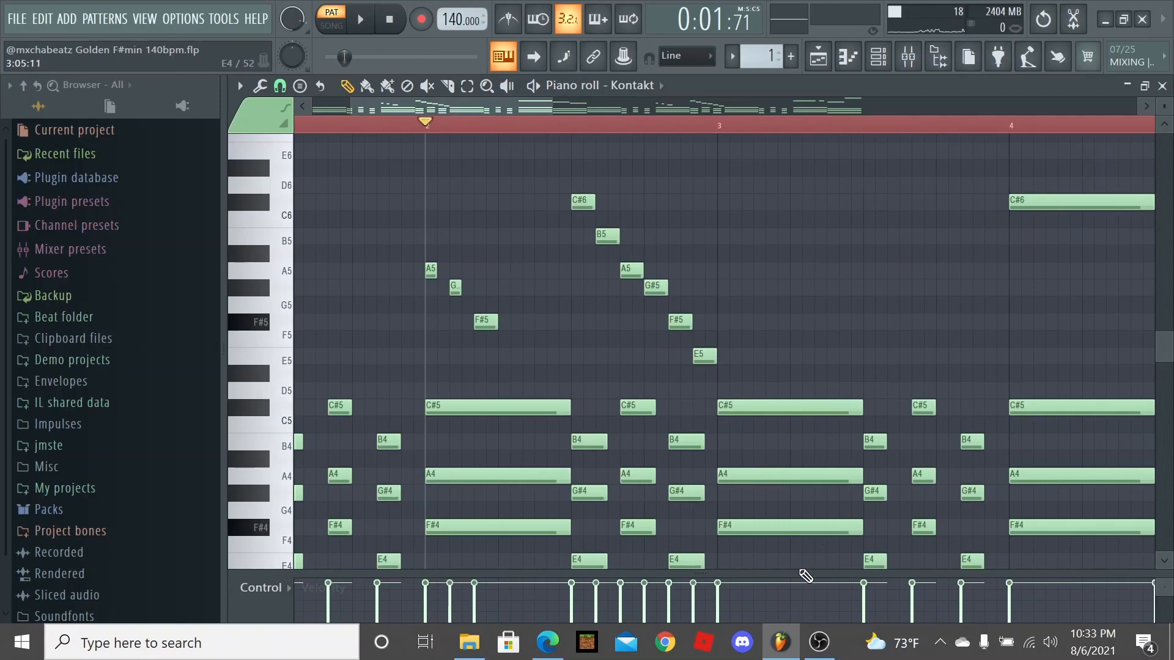
Collapse the velocity lane under the notes, play back, and select the first-bar chord notes.
left_click_drag(804, 575, 823, 626)
key("space")
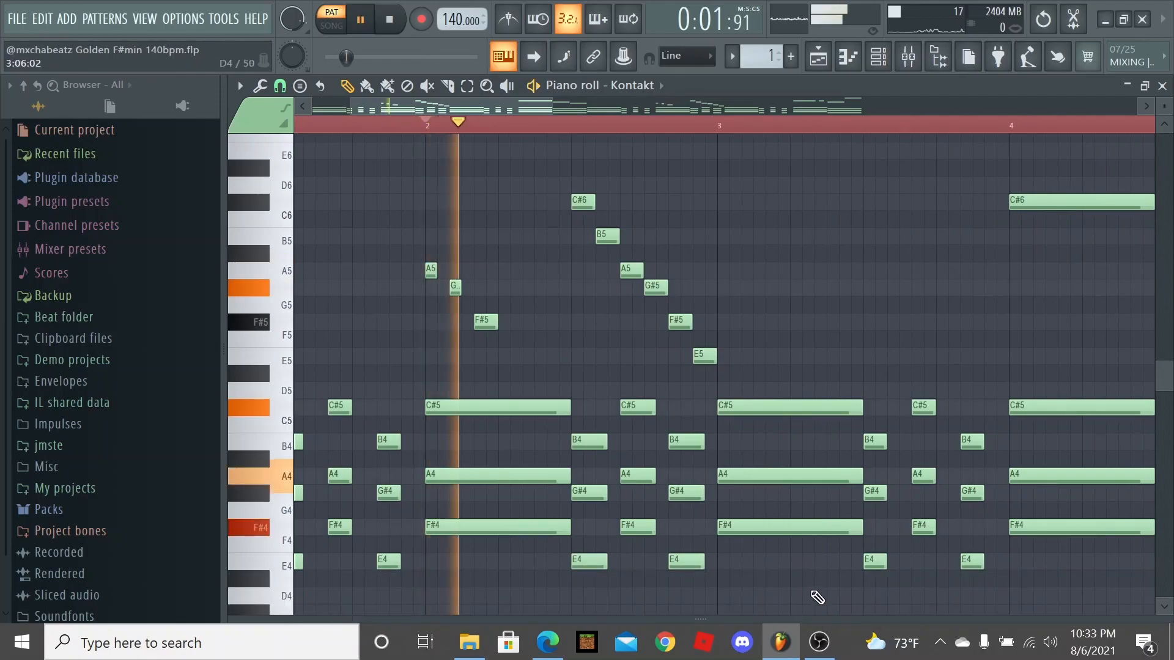
scroll(846, 355, "up", 2)
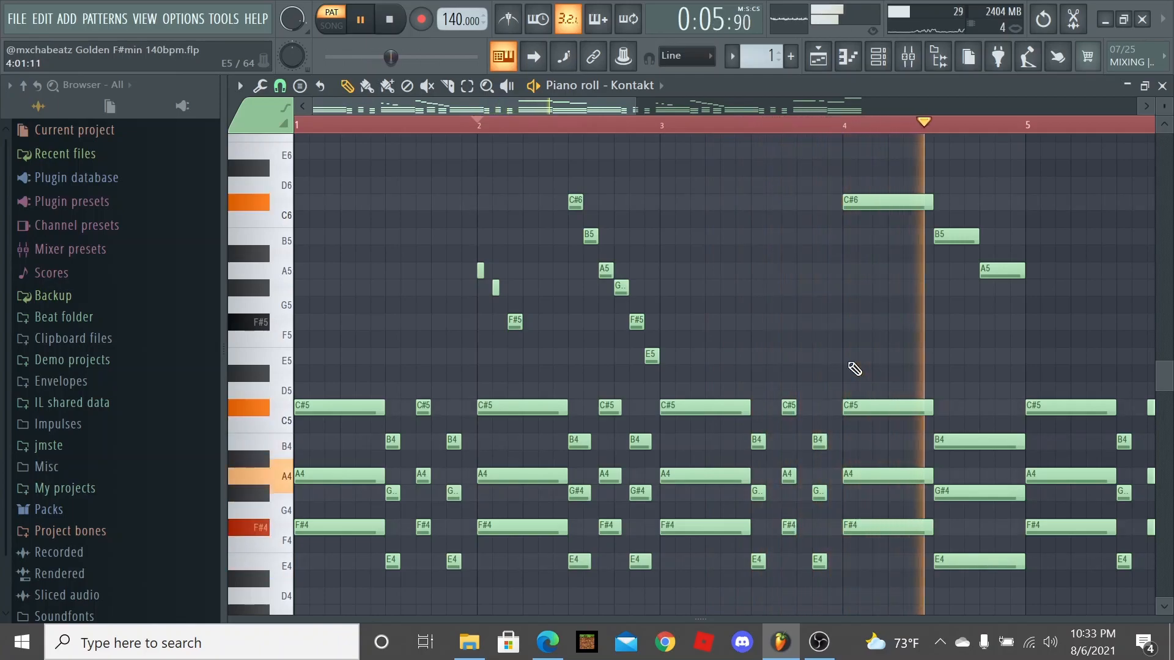
key("space")
left_click_drag(459, 386, 307, 603, "ctrl")
Review the chord notes around bars 1–4 and set playback to start from bar 4.
left_click_drag(793, 374, 715, 568, "ctrl")
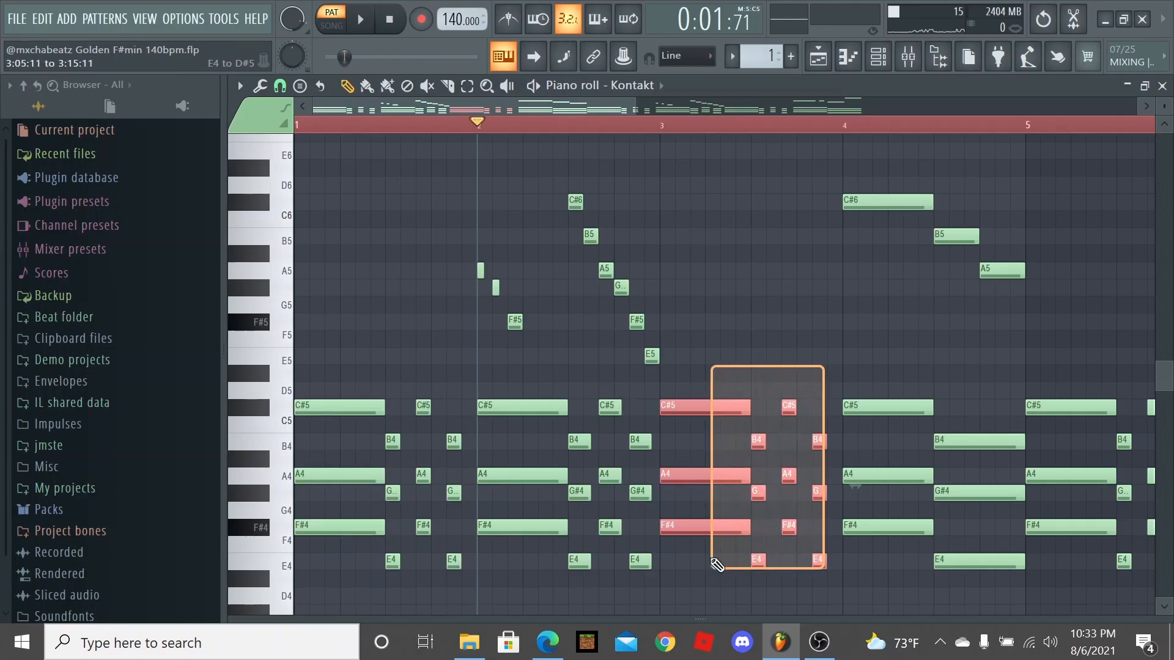
scroll(784, 316, "down", 2, "ctrl")
scroll(806, 313, "up", 3, "ctrl")
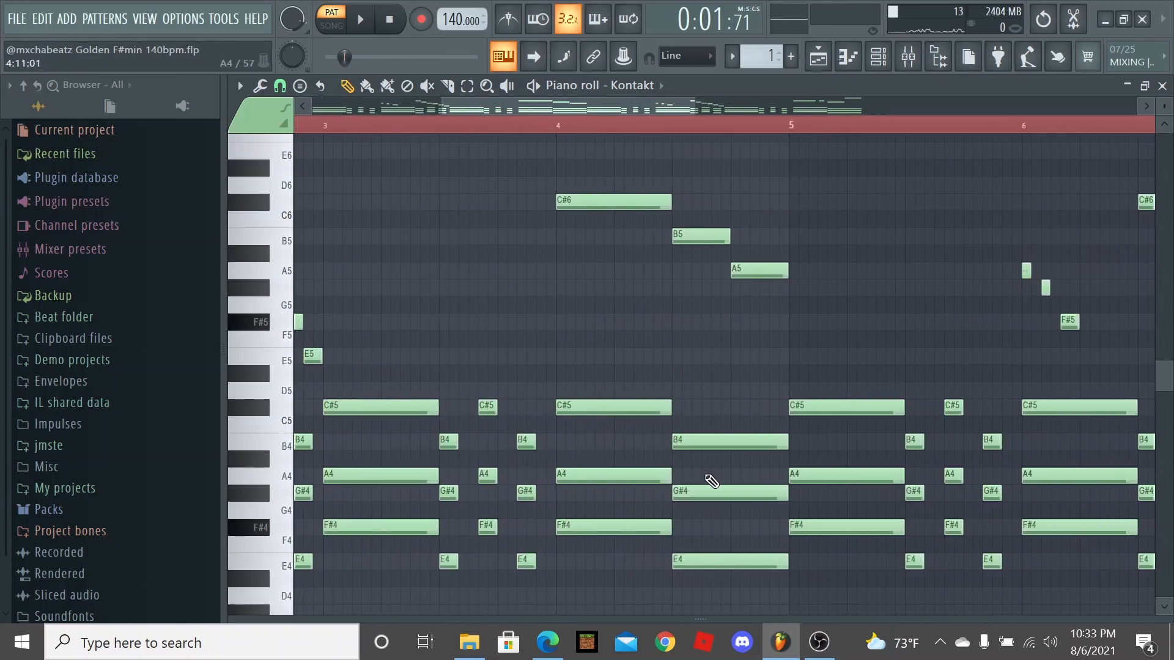
left_click_drag(620, 385, 629, 548, "ctrl")
left_click(602, 347)
scroll(570, 521, "up", 1)
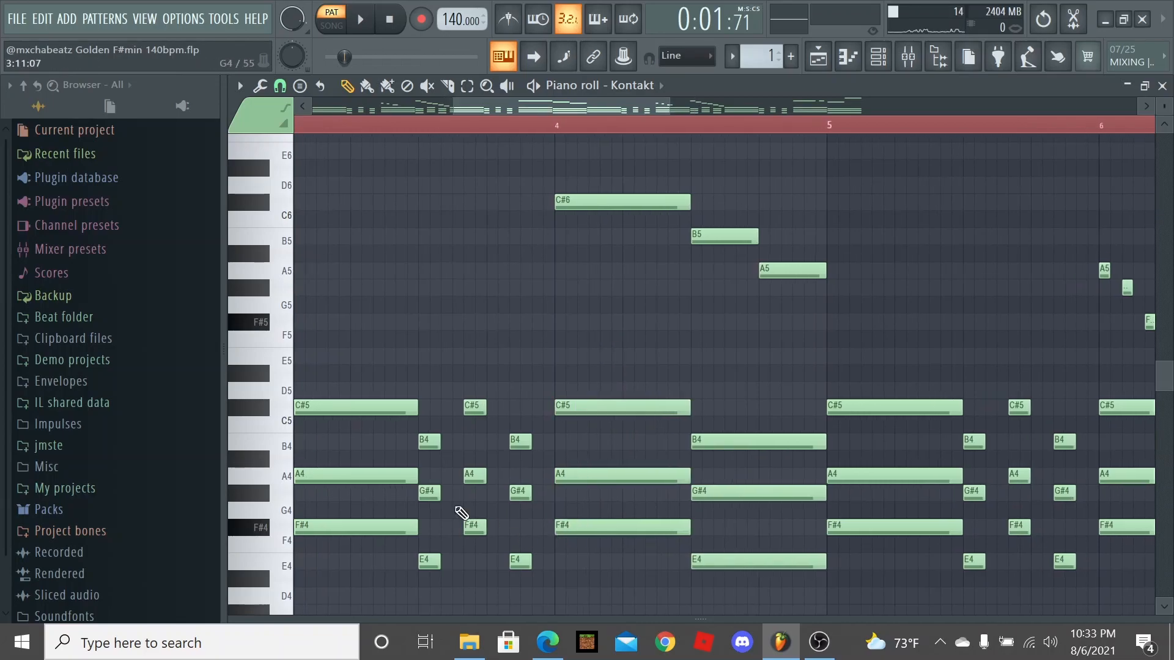
left_click_drag(424, 431, 430, 573, "ctrl")
left_click(625, 562)
scroll(590, 224, "up", 1)
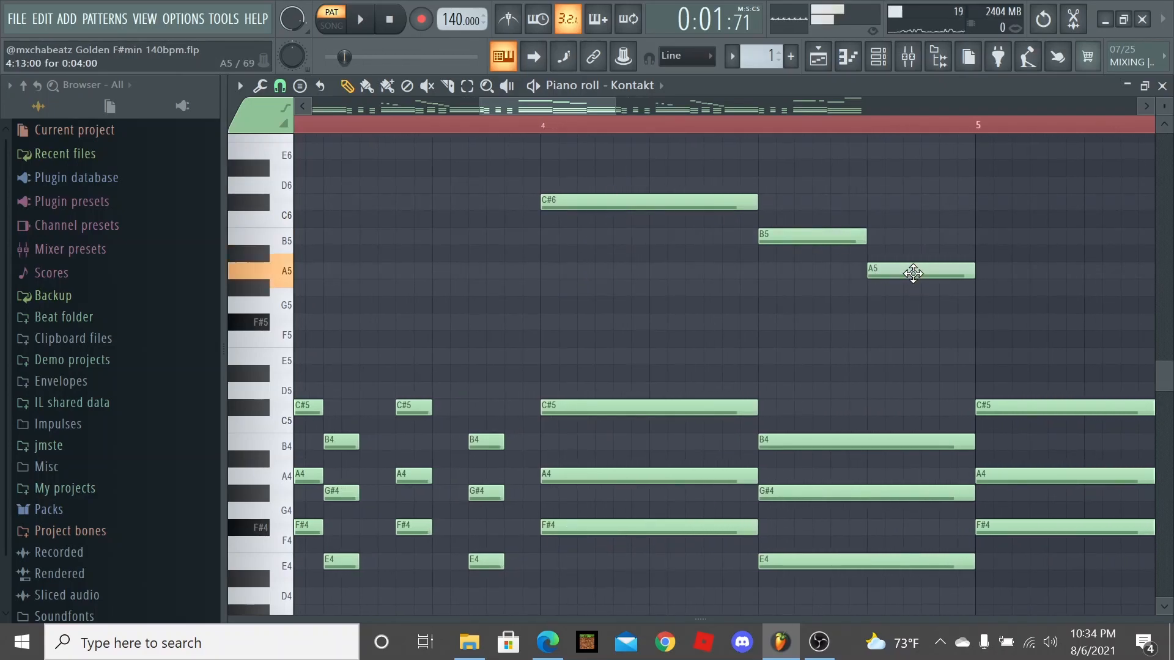
scroll(785, 325, "down", 2)
left_click(667, 130)
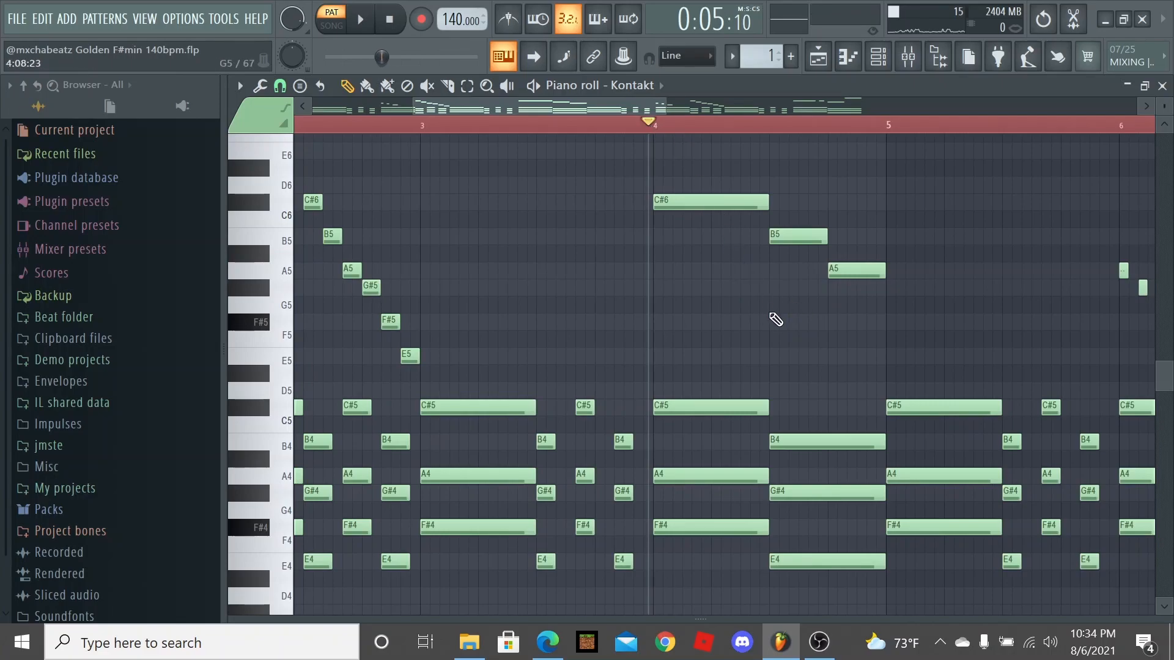
scroll(776, 319, "up", 2)
scroll(642, 362, "up", 1)
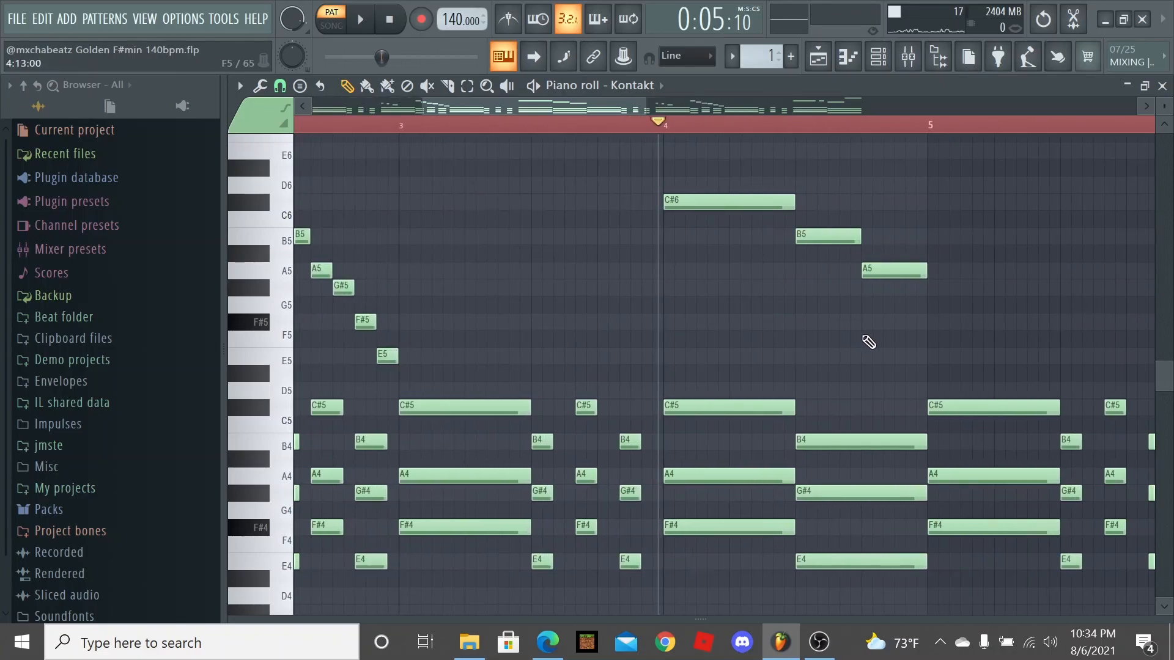
scroll(872, 337, "down", 3)
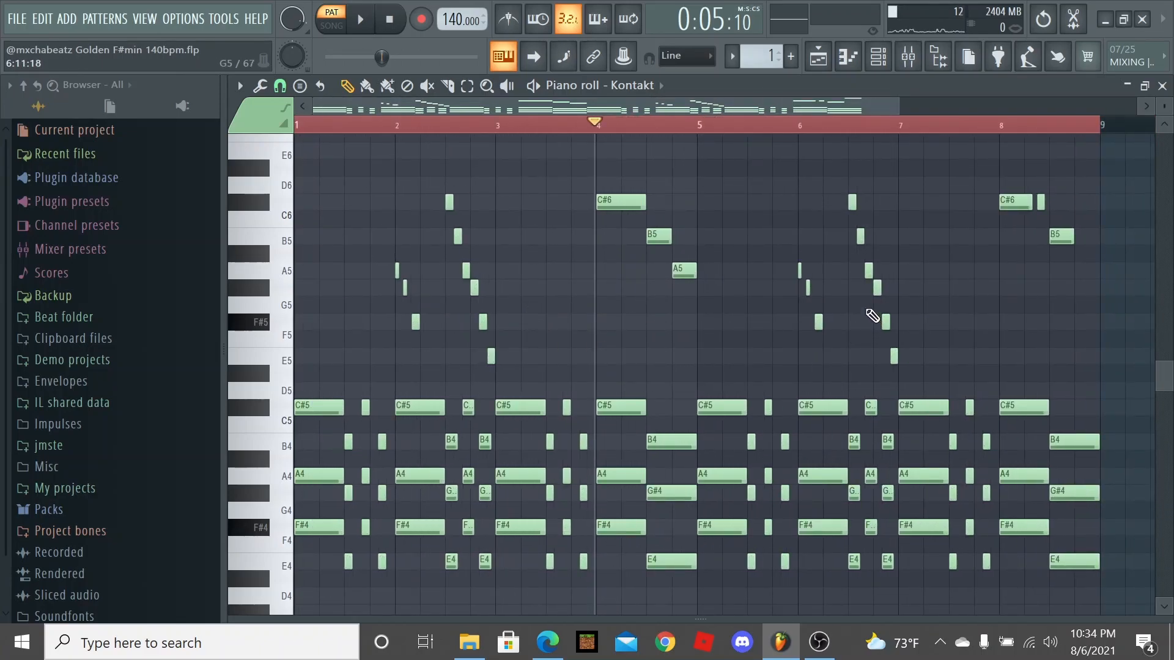
key("space")
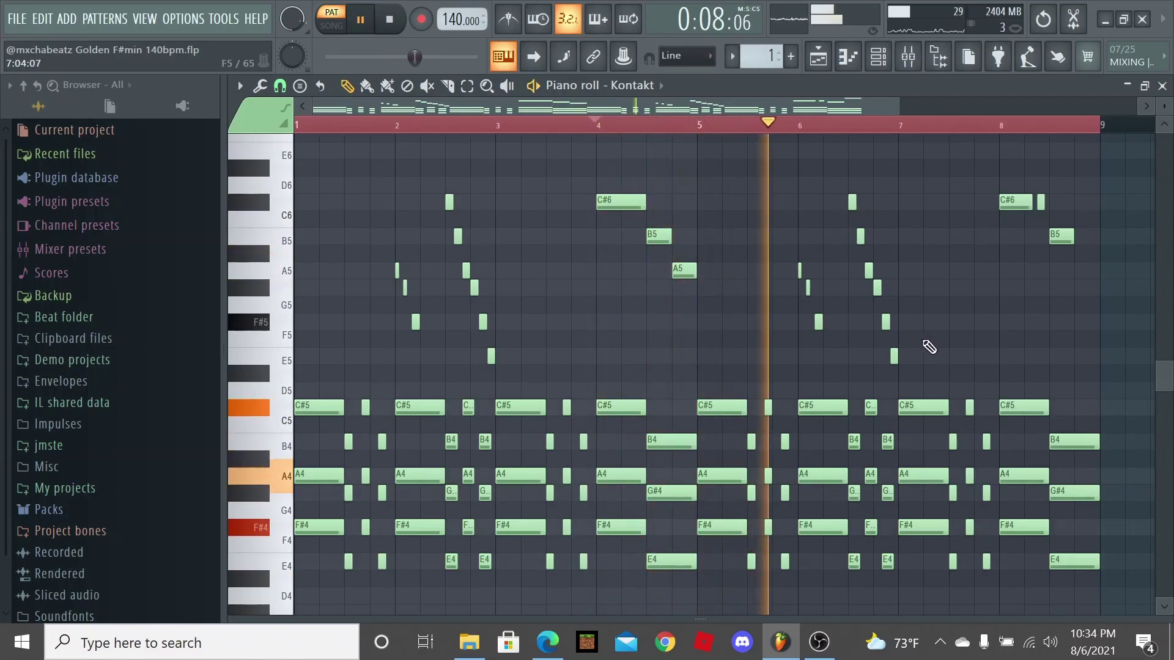
key("space")
scroll(926, 343, "down", 1)
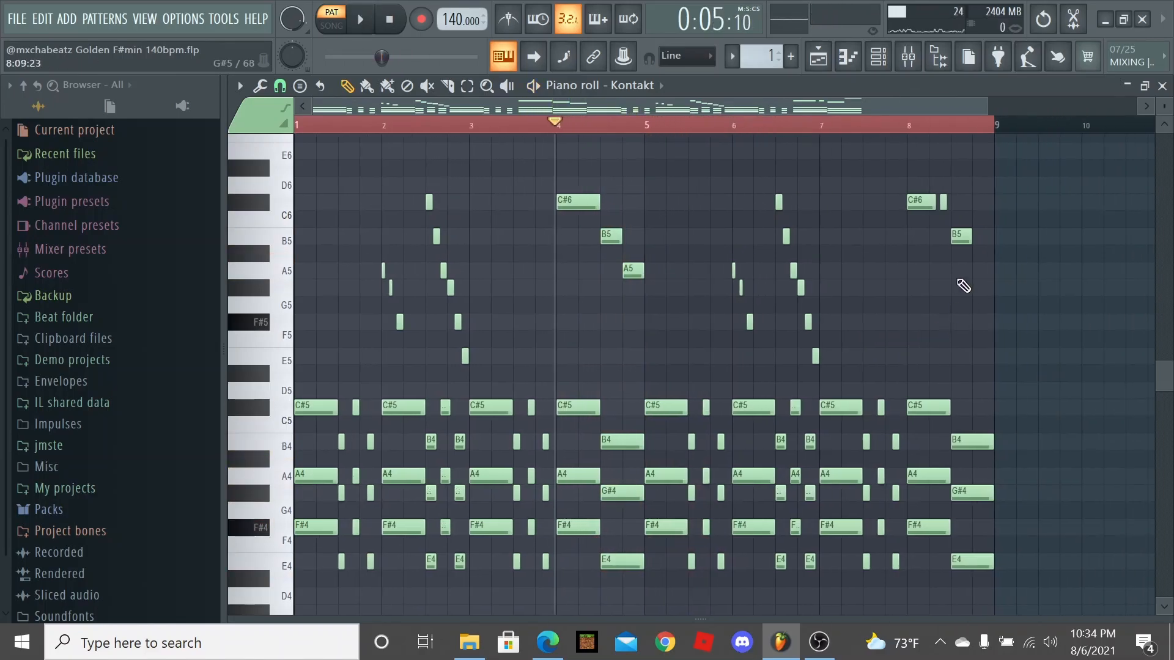
scroll(963, 276, "up", 2)
scroll(900, 275, "up", 1)
scroll(845, 252, "up", 1)
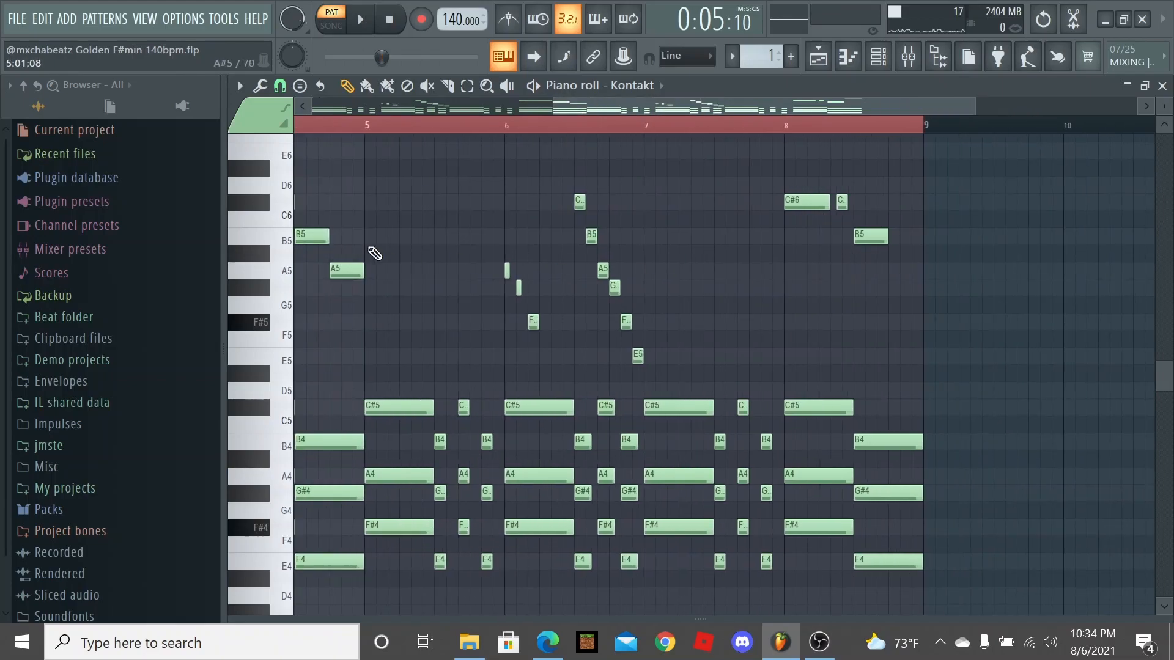
scroll(924, 272, "up", 2)
scroll(872, 440, "up", 2)
scroll(881, 431, "up", 1)
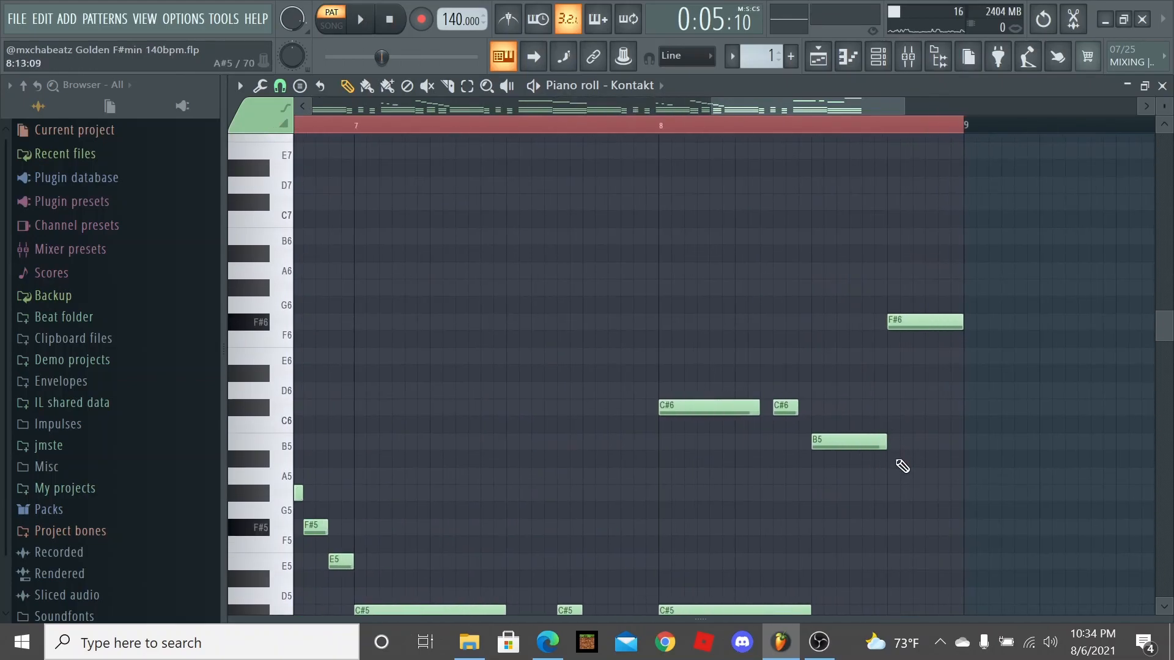
scroll(908, 458, "down", 1)
scroll(918, 413, "up", 1)
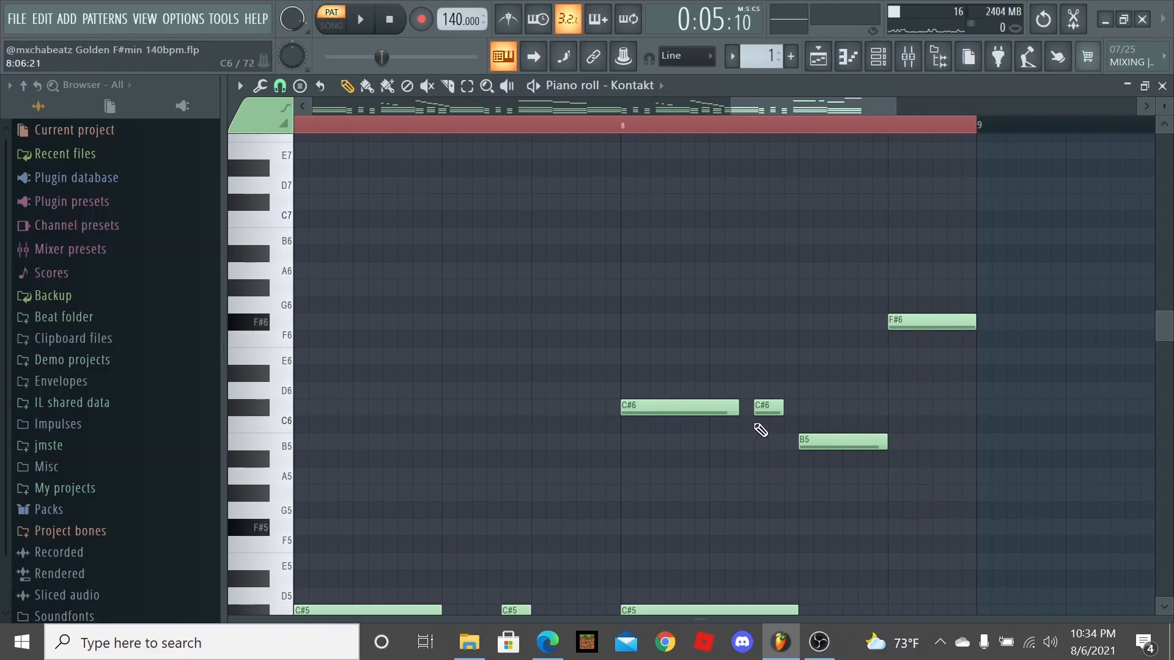
left_click(765, 409)
left_click(624, 127)
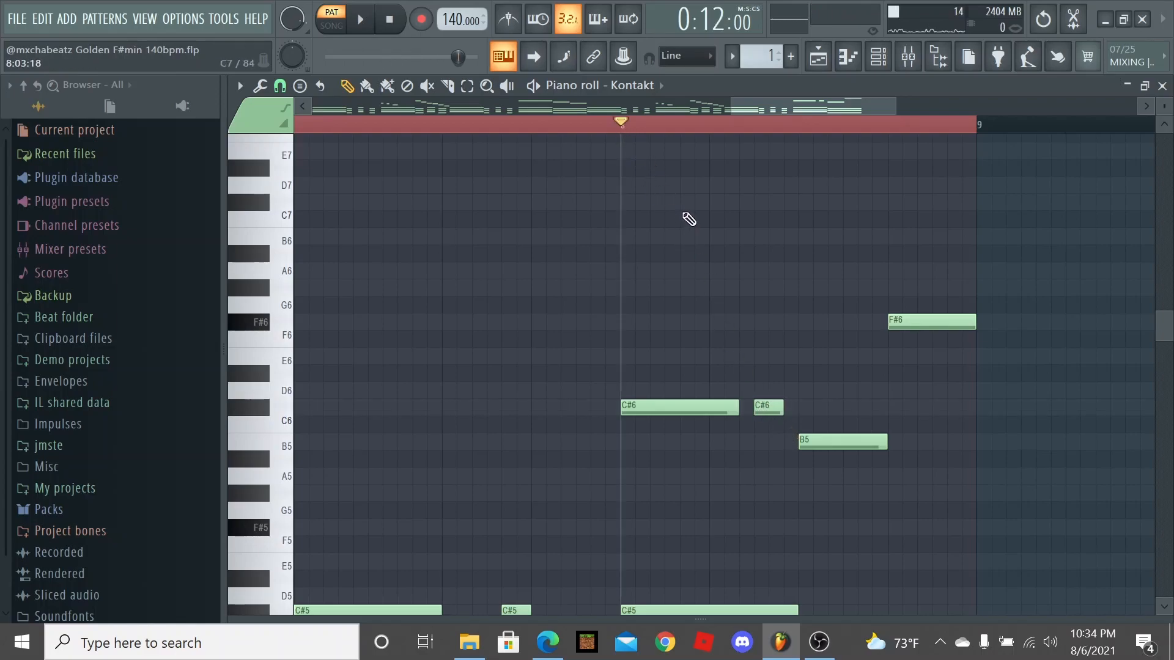
key("space")
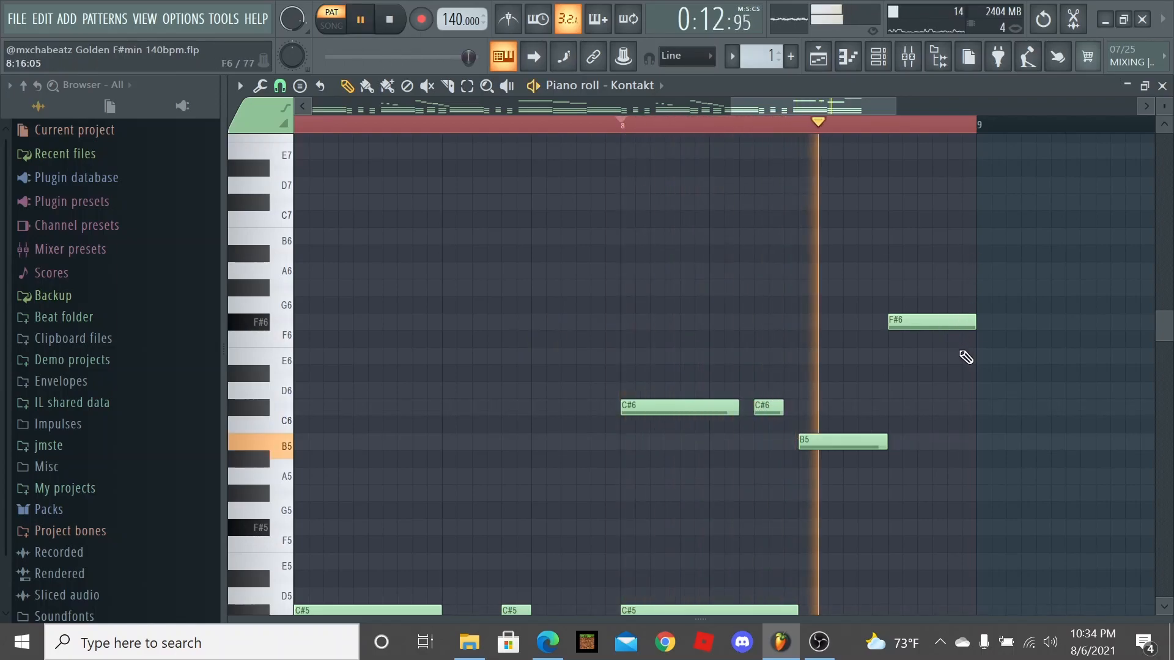
key("space")
scroll(1015, 434, "down", 2)
scroll(1015, 433, "down", 3)
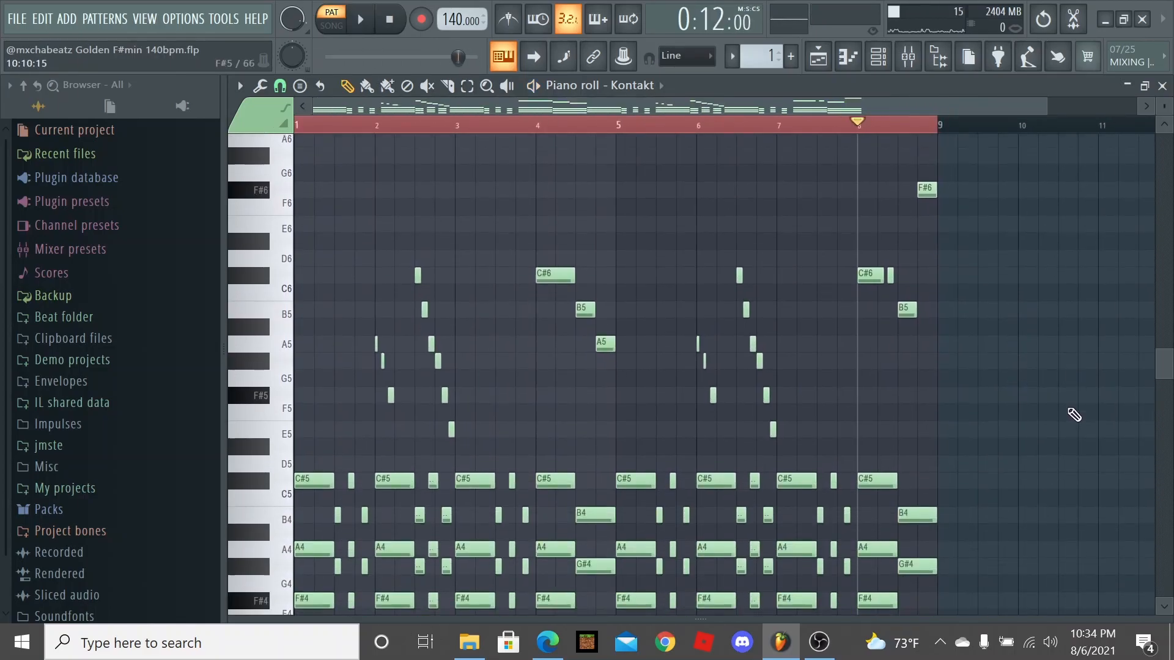
scroll(1075, 408, "down", 3)
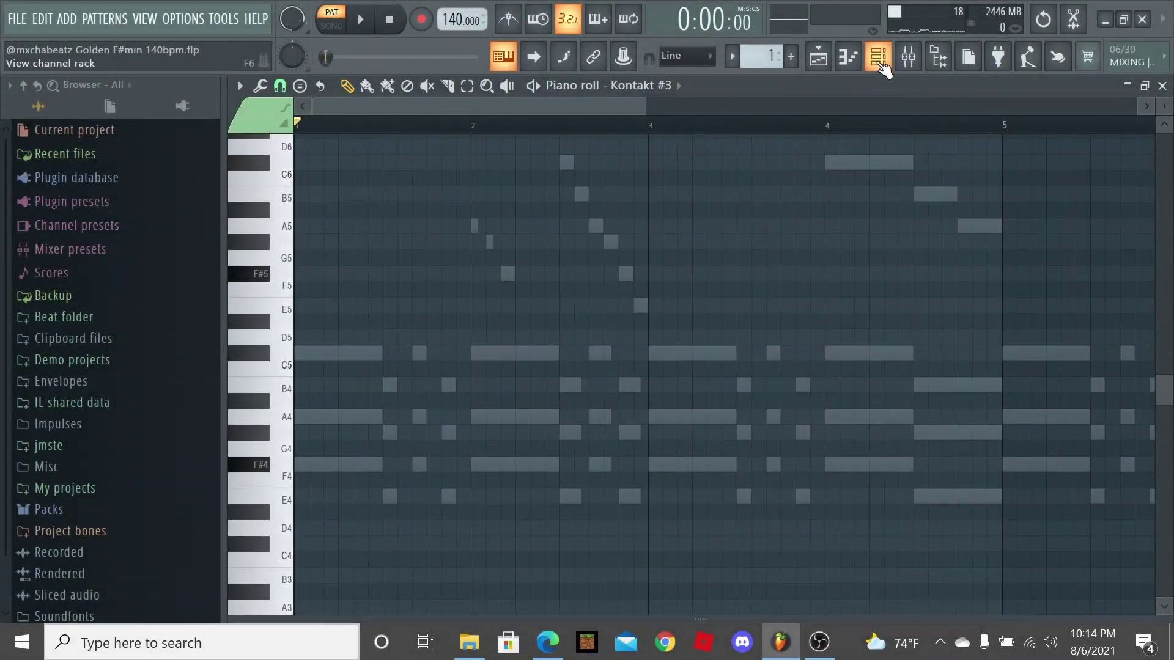
Delete the Kontakt #3 channel from the Channel rack and confirm.
left_click(878, 57)
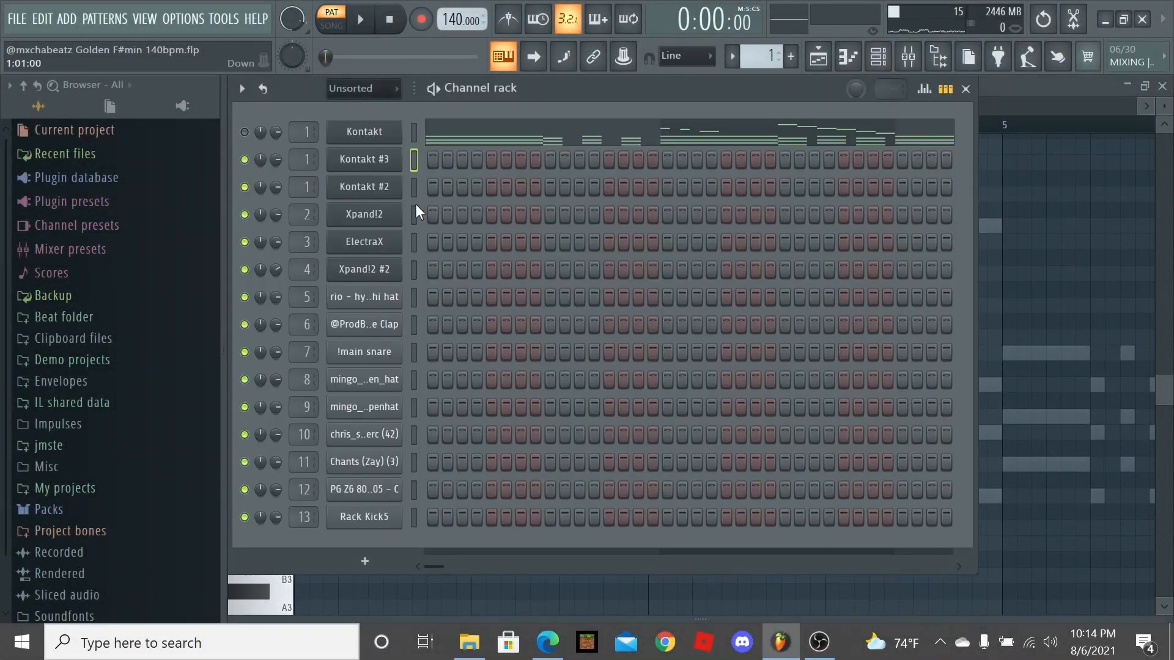
right_click(364, 158)
left_click(503, 311)
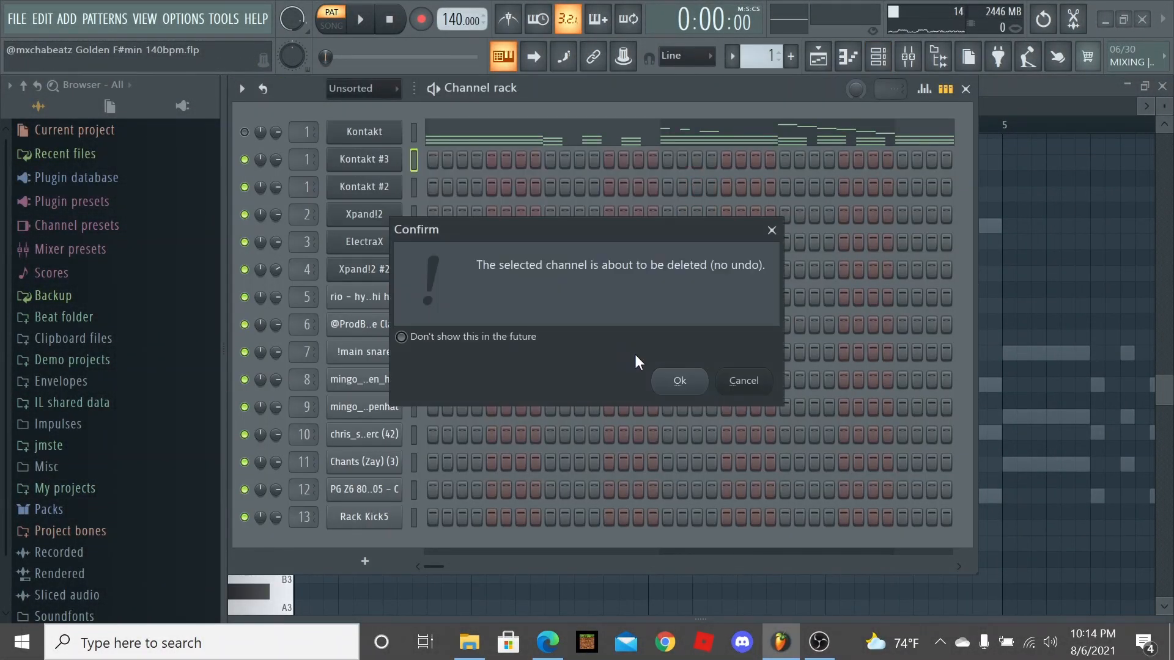
left_click(679, 380)
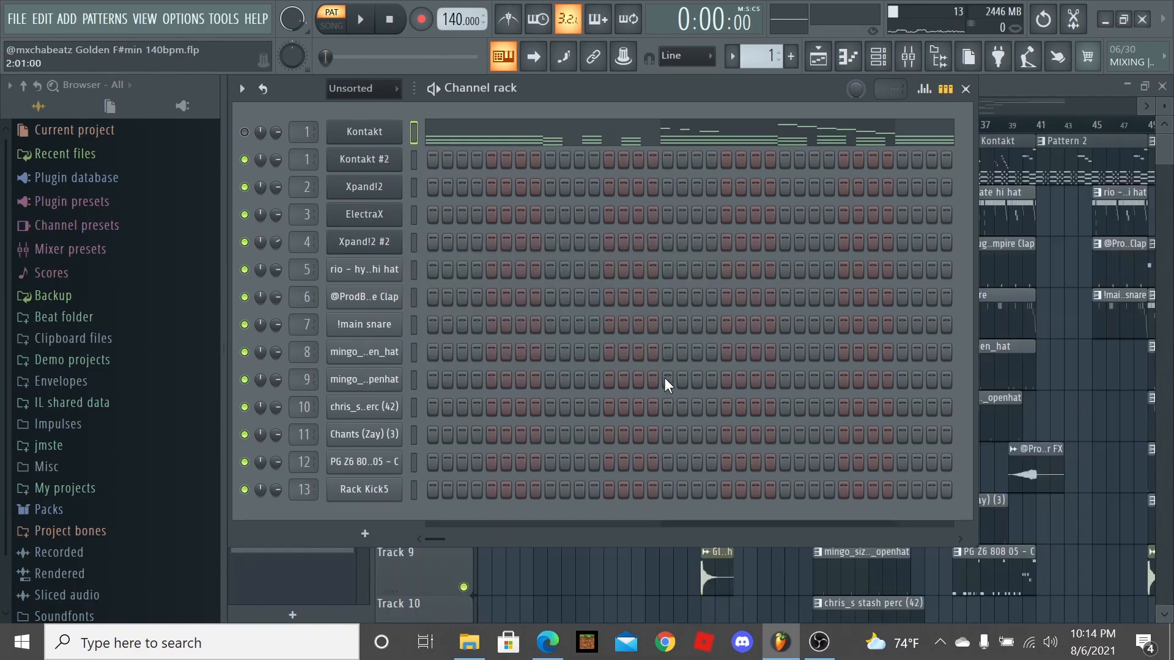
Bring up Kontakt #2's chord-and-melody notes in the piano roll and play them through.
left_click(769, 57)
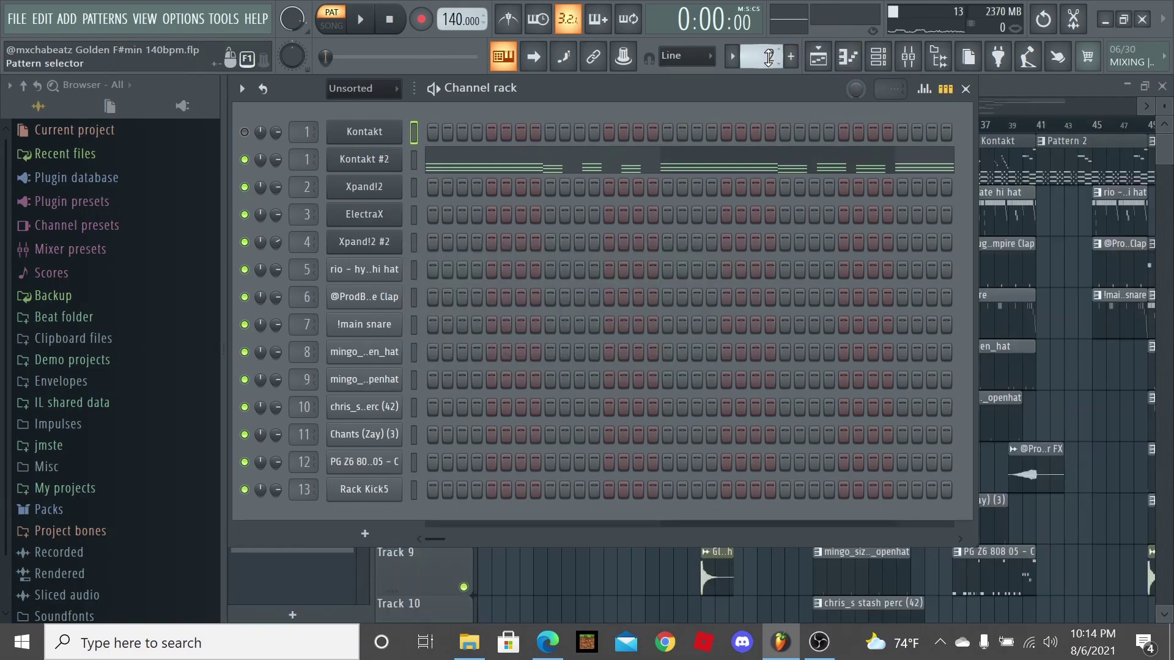
left_click(467, 173)
scroll(458, 142, "up", 2)
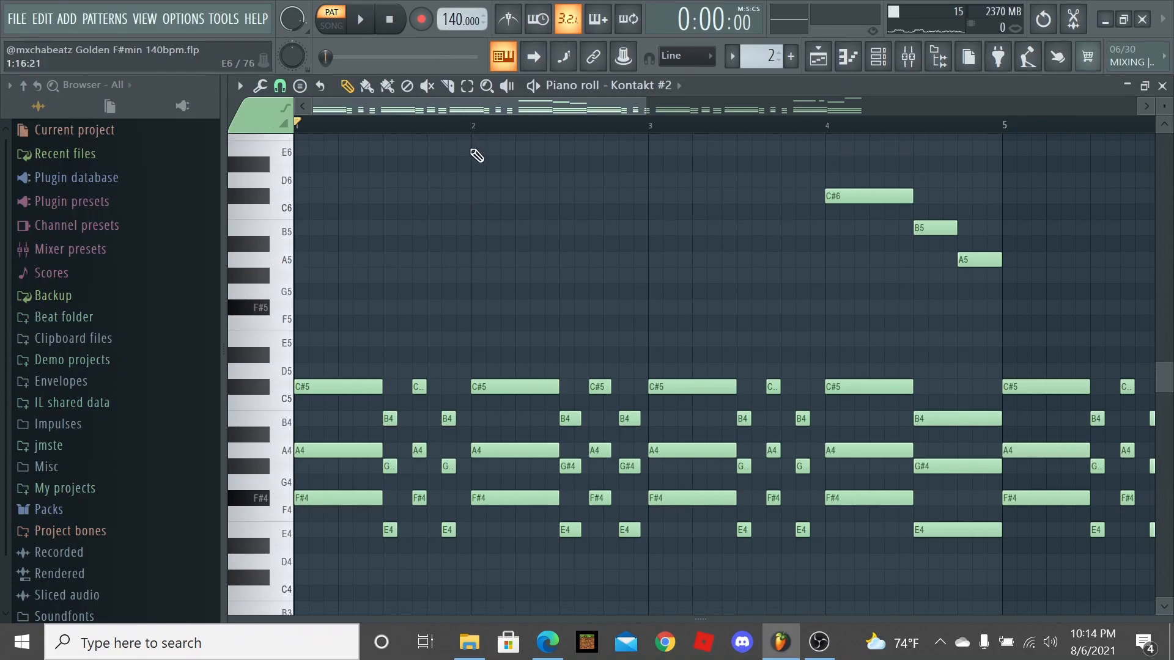
scroll(523, 255, "down", 3)
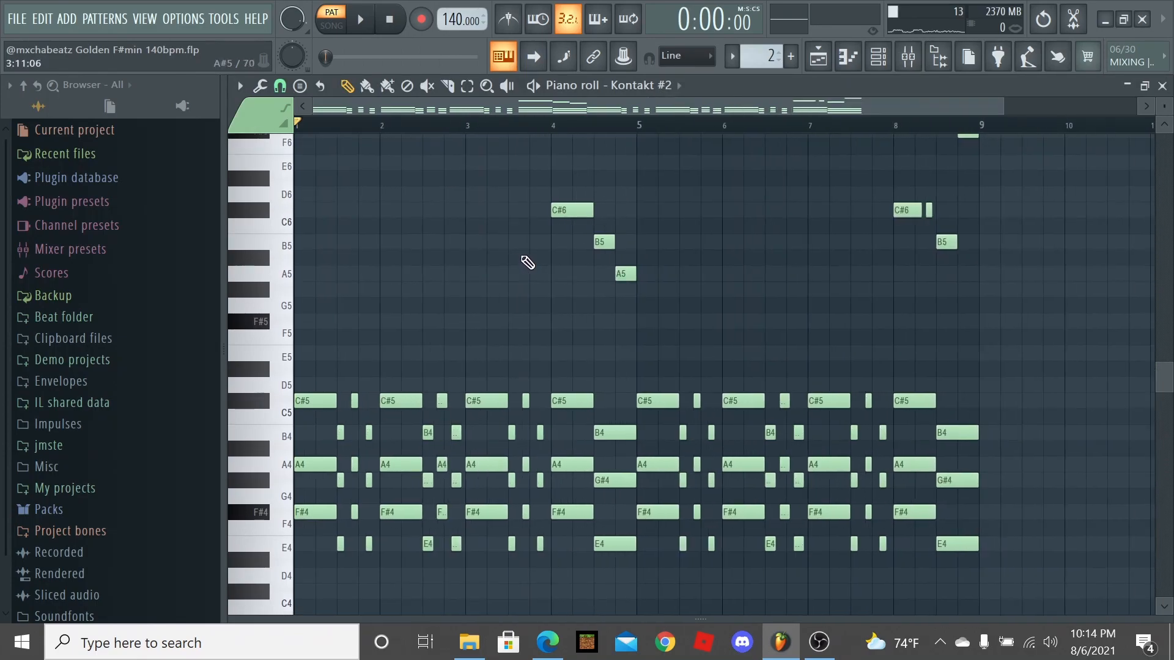
scroll(631, 296, "down", 2)
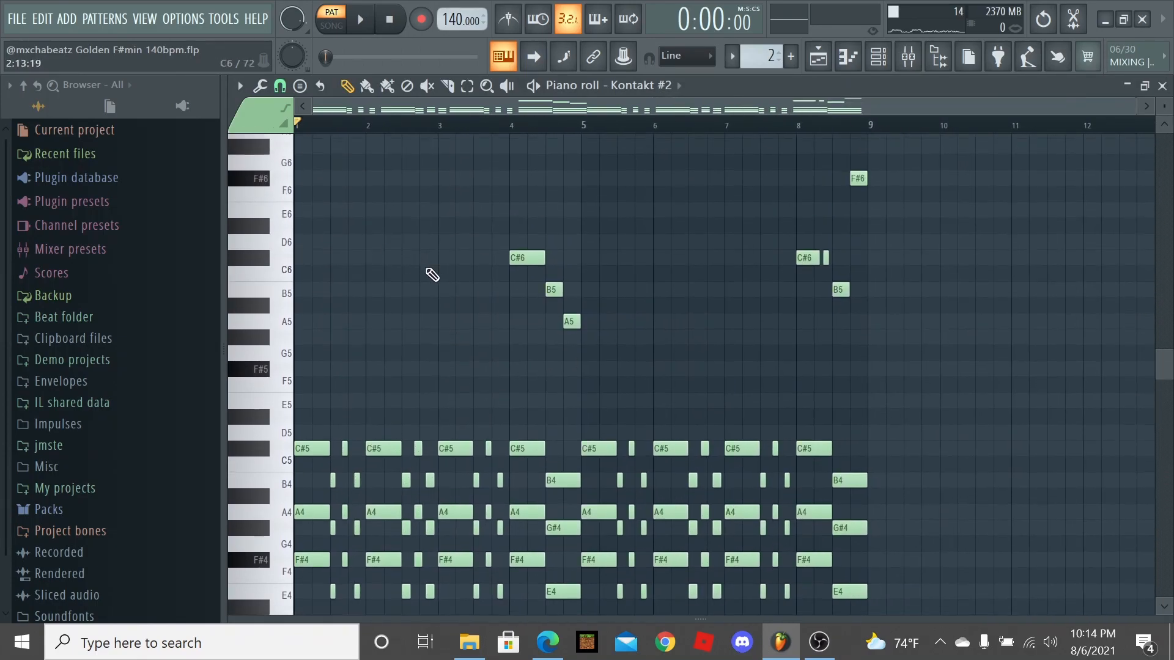
left_click_drag(425, 255, 389, 328)
key("space")
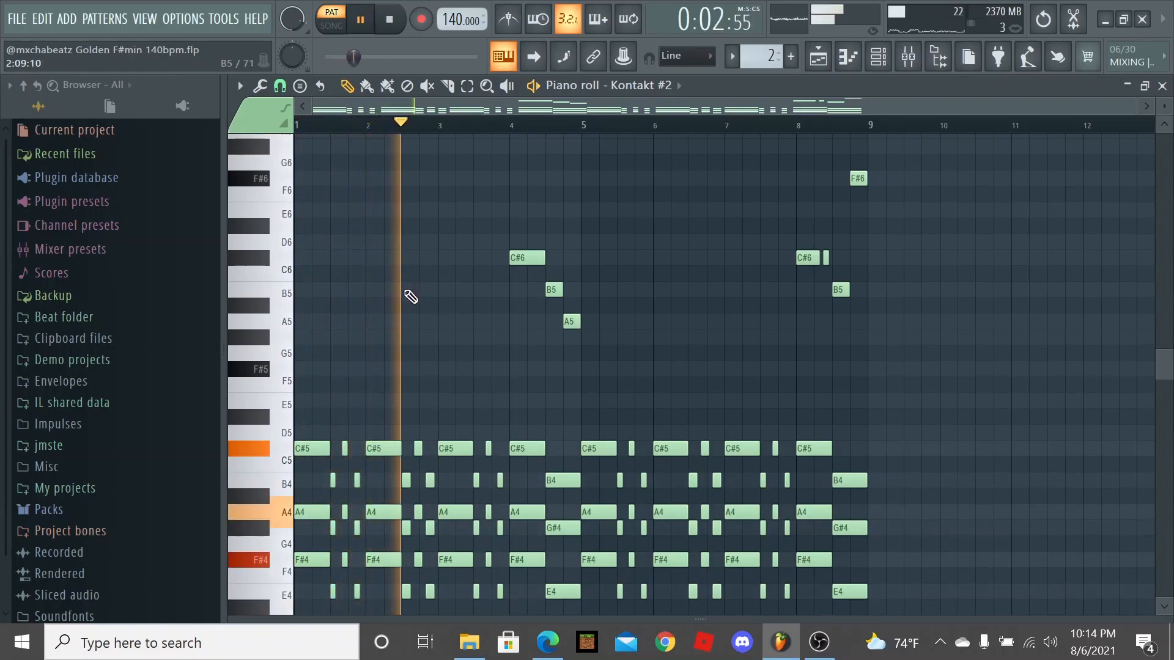
key("space")
left_click_drag(502, 220, 1147, 294)
scroll(1009, 312, "down", 2)
Switch the piano roll to Xpand!2 and load the Spiccato Up+Down strings preset into it.
left_click(675, 86)
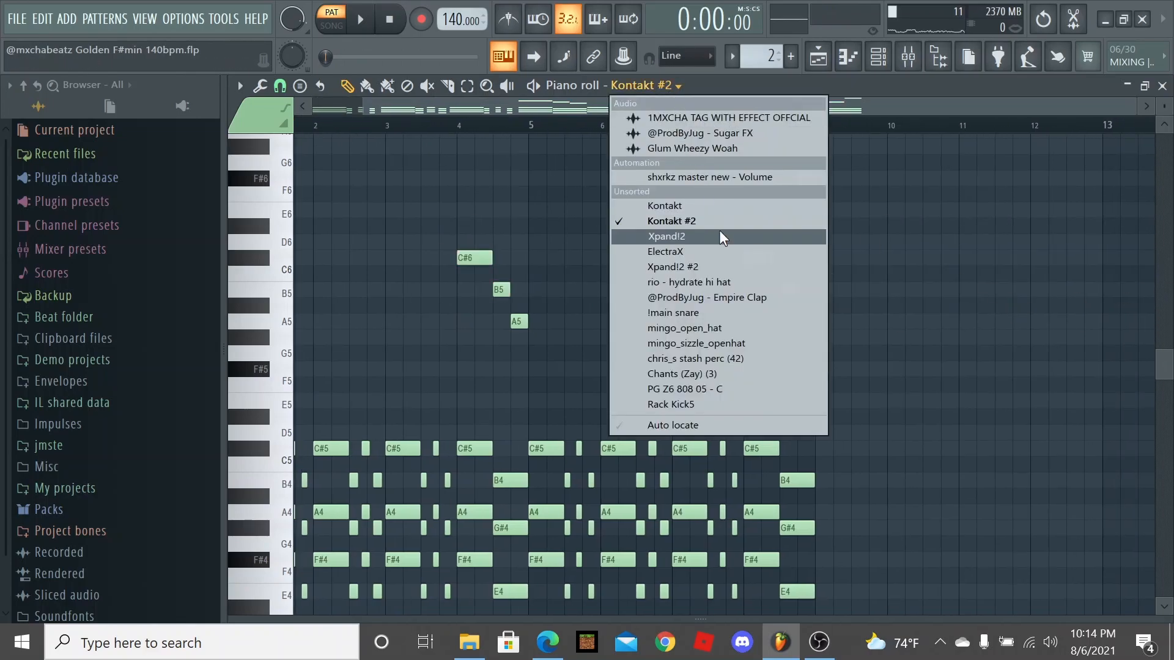
left_click(722, 237)
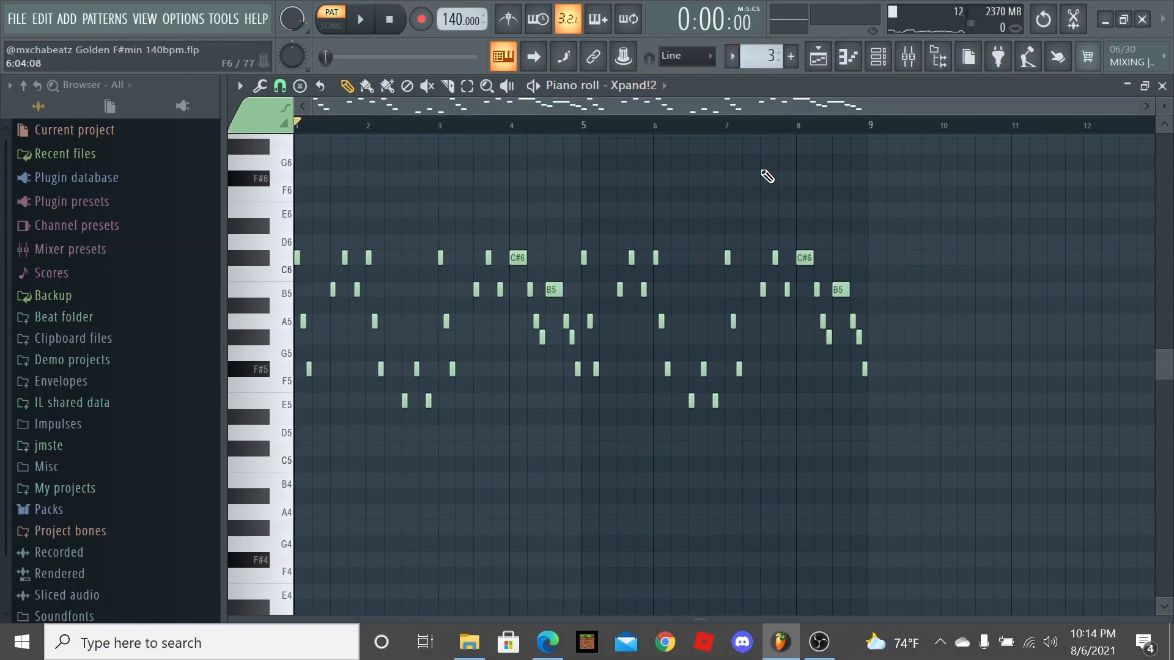
left_click(878, 57)
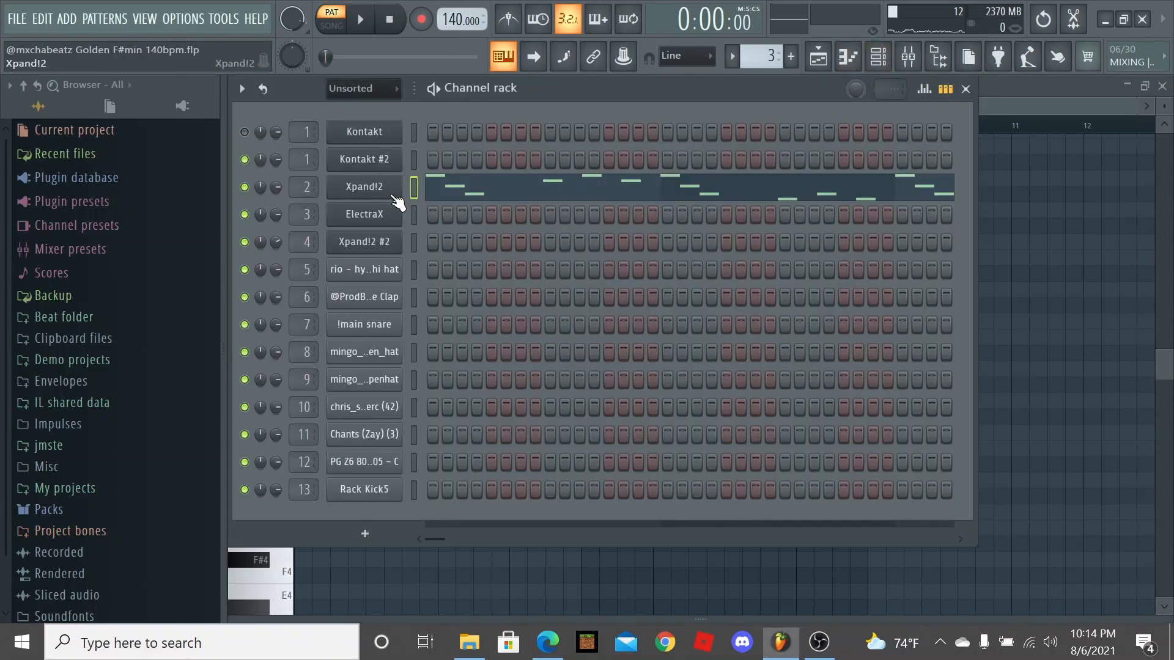
left_click(365, 187)
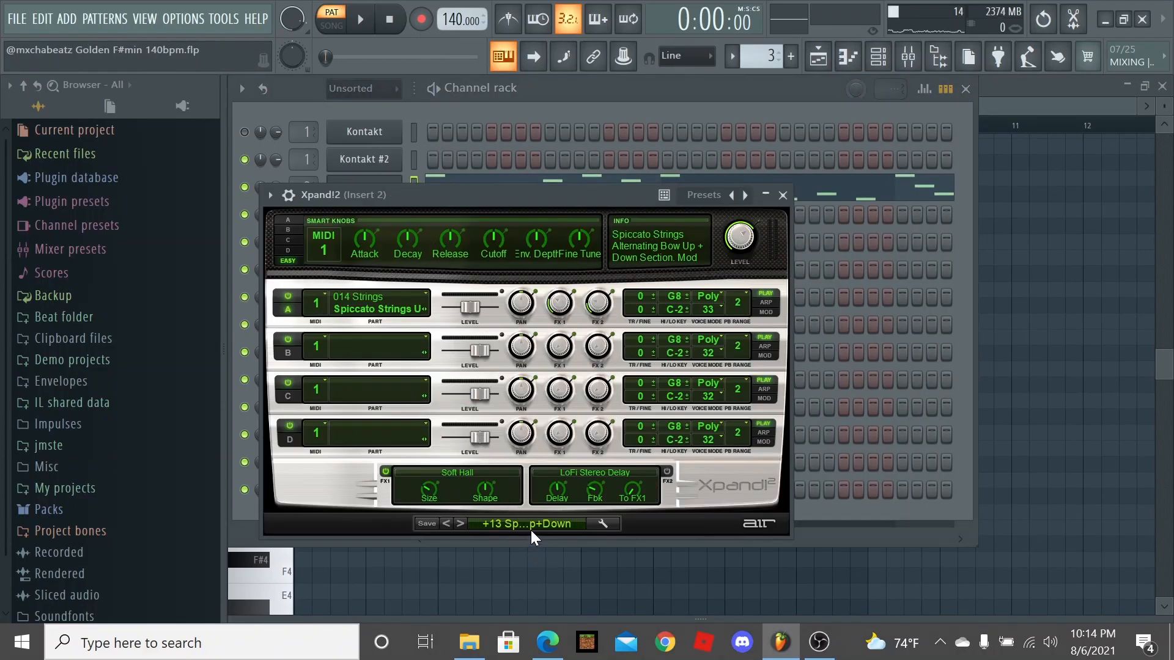
left_click(530, 525)
mouse_move(532, 511)
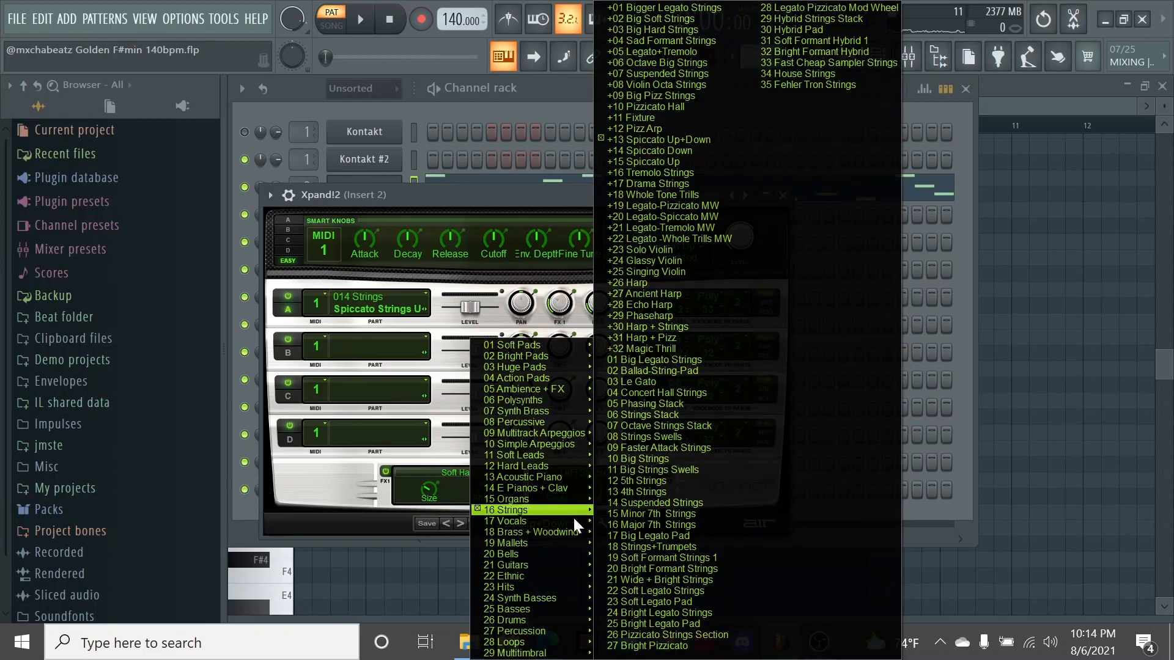
left_click(718, 138)
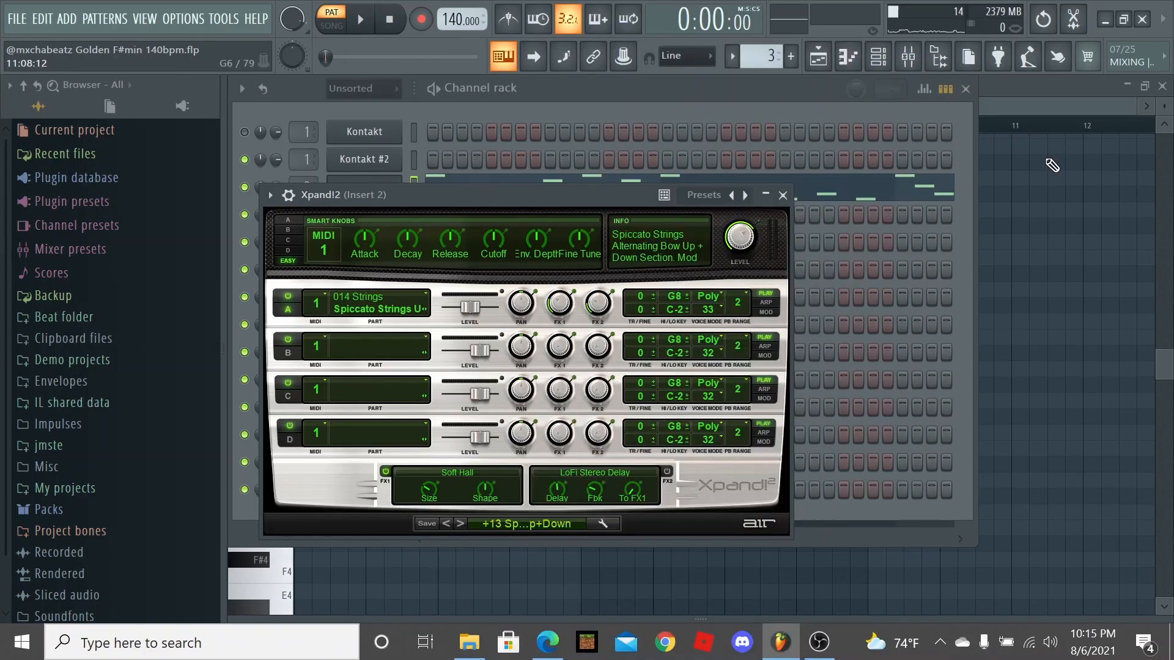
left_click(782, 195)
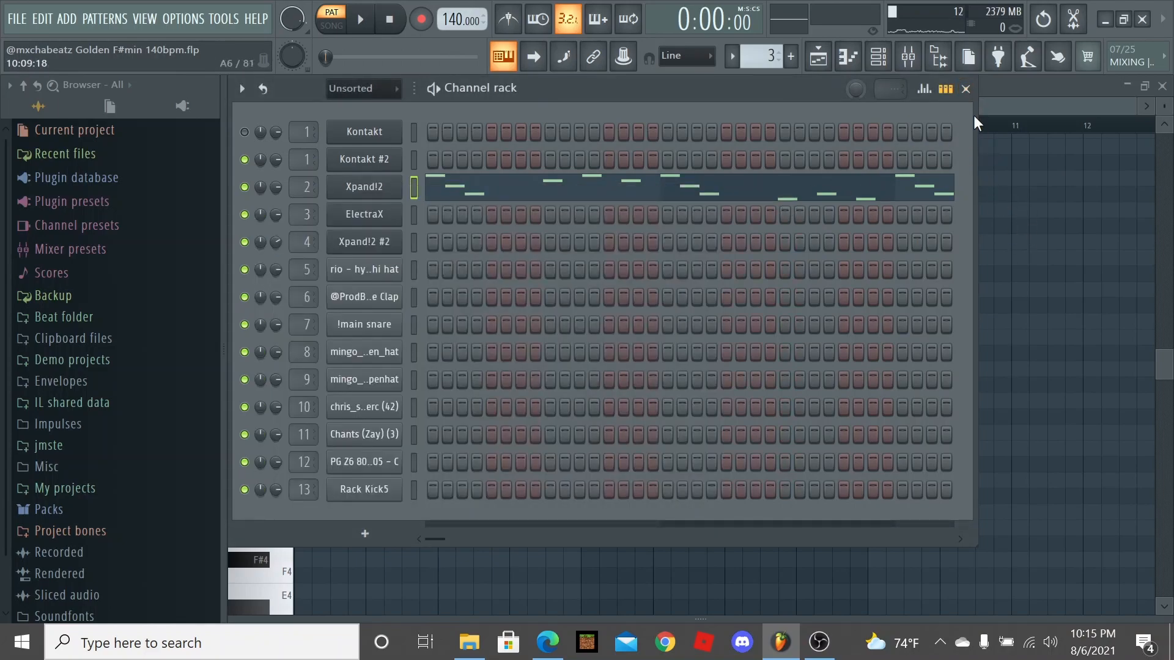
left_click(966, 90)
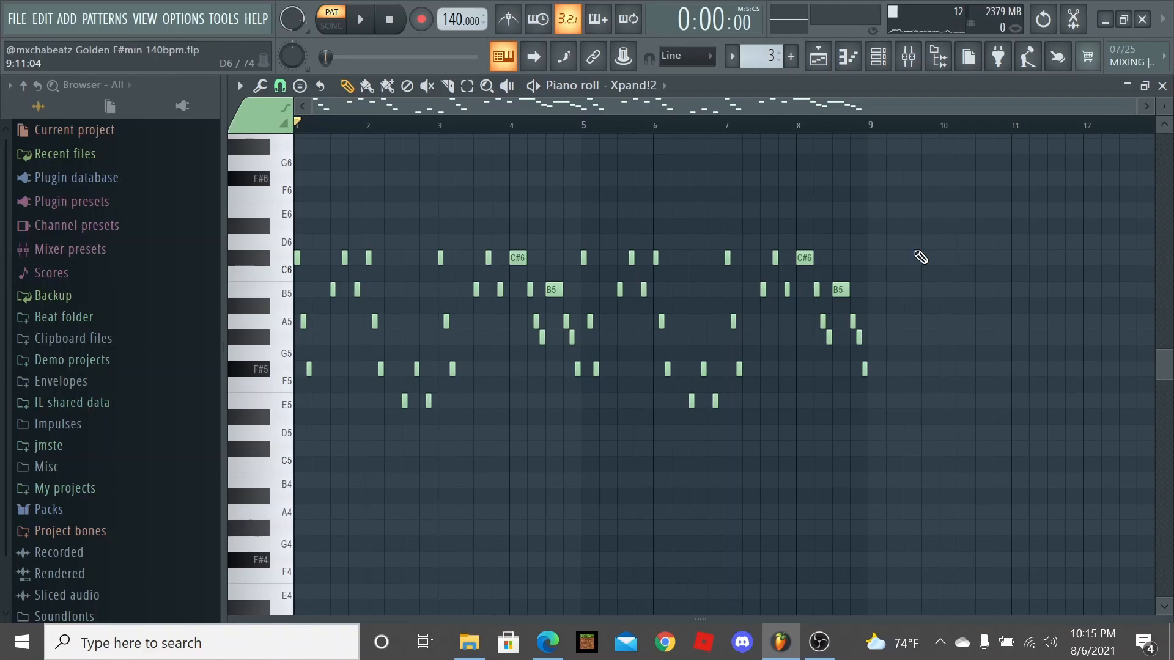
Reopen Xpand!2's preset browser, leave the preset unchanged, and return to the string piano roll.
left_click(878, 58)
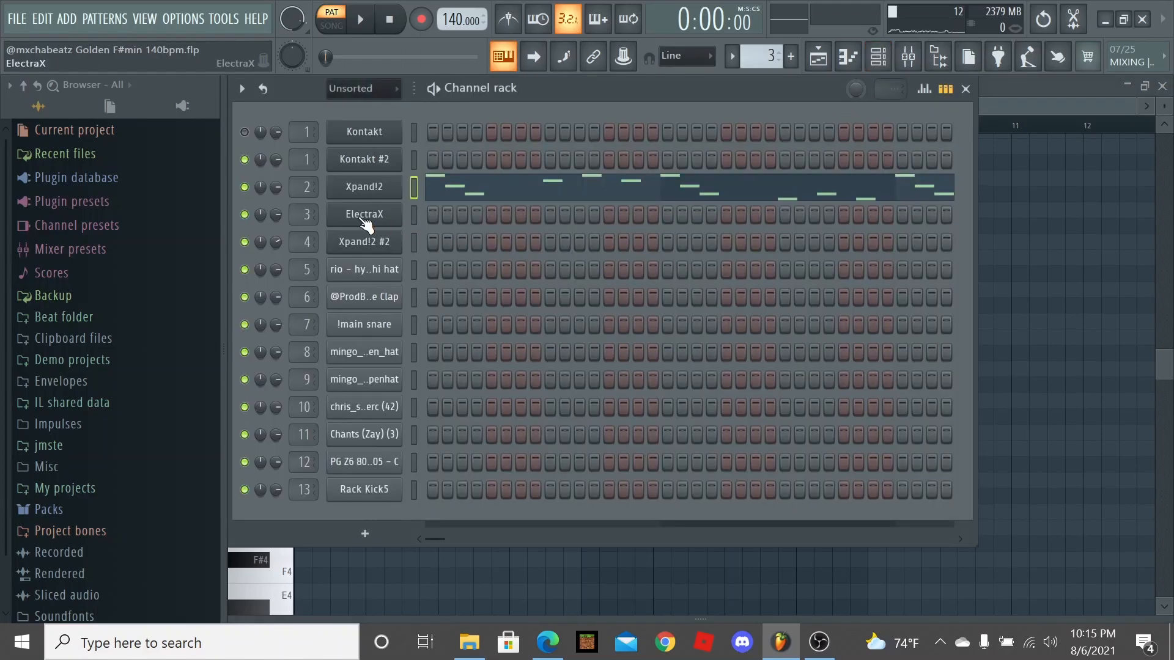
left_click(364, 214)
left_click(513, 527)
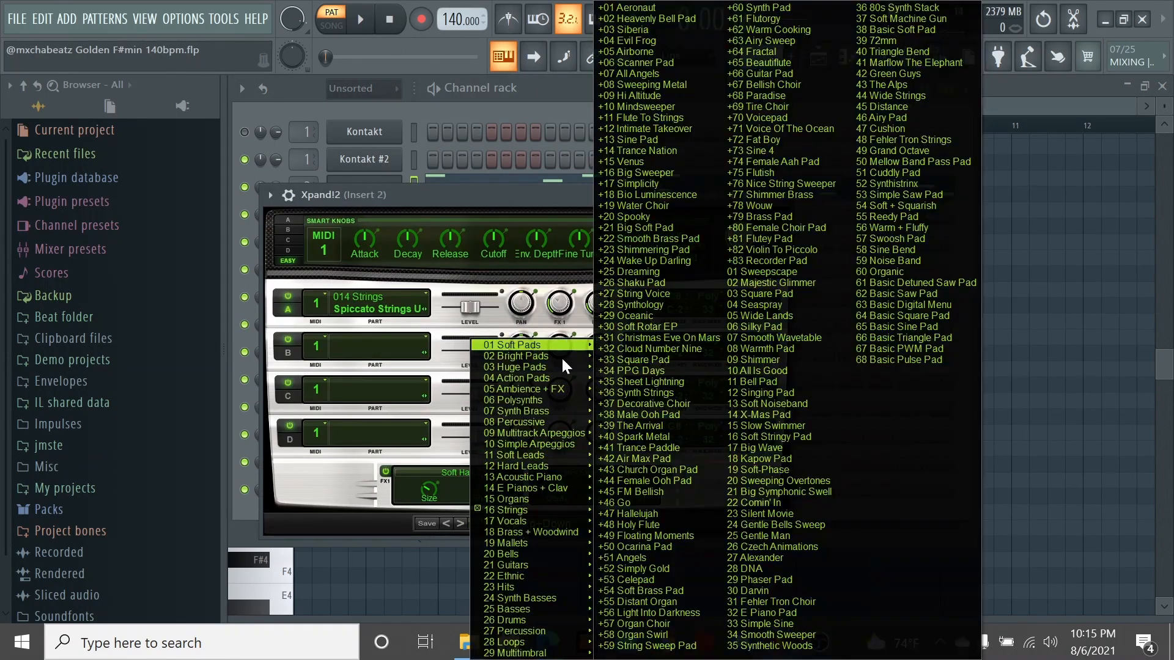
left_click(932, 402)
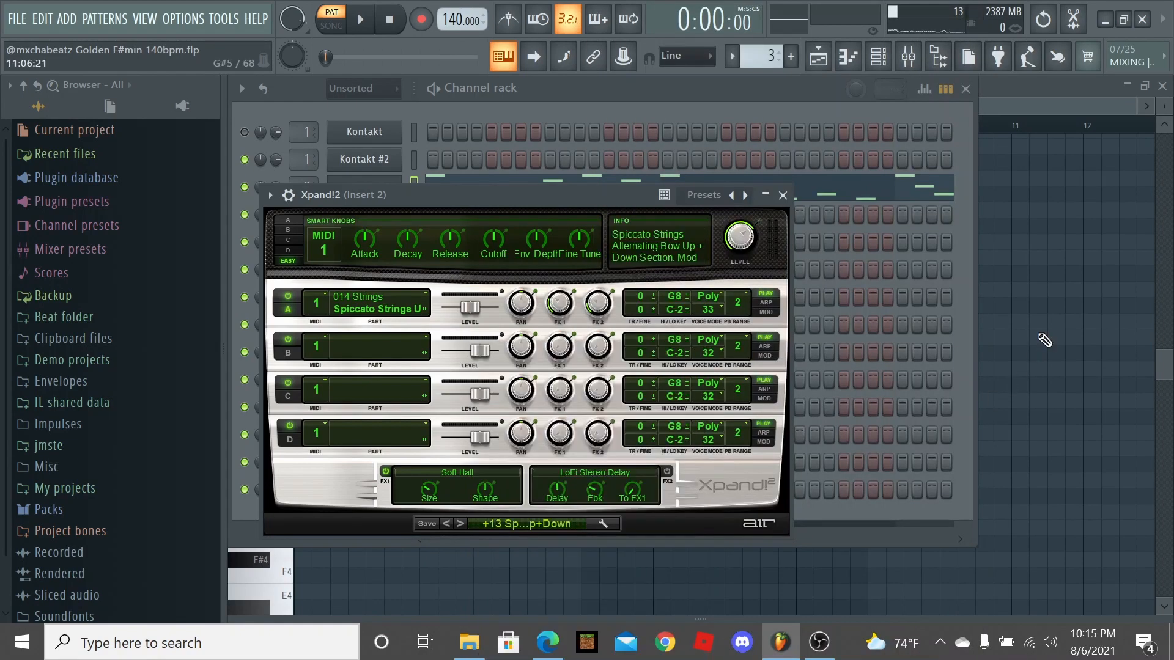
left_click(965, 88)
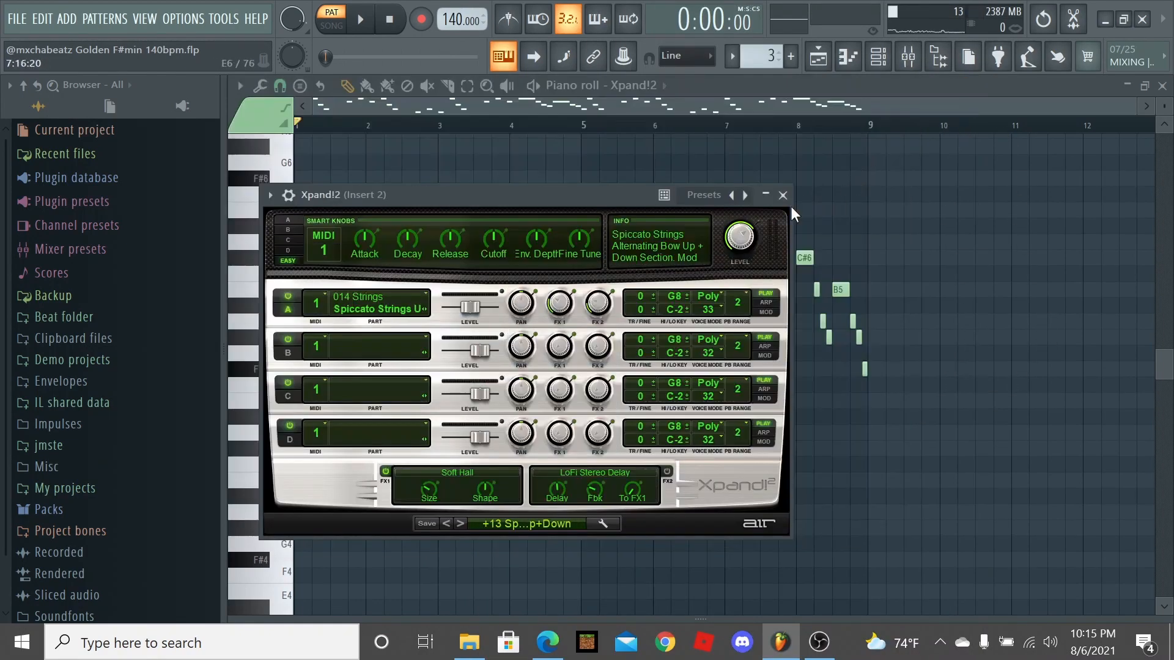
left_click(783, 194)
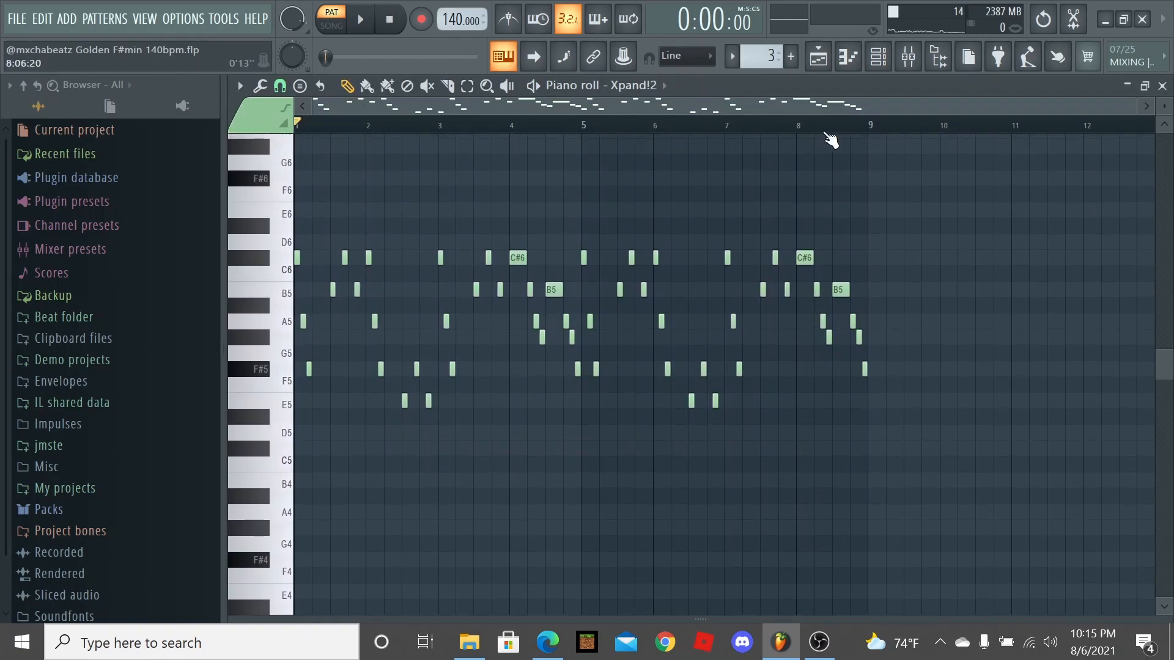
scroll(854, 241, "up", 1)
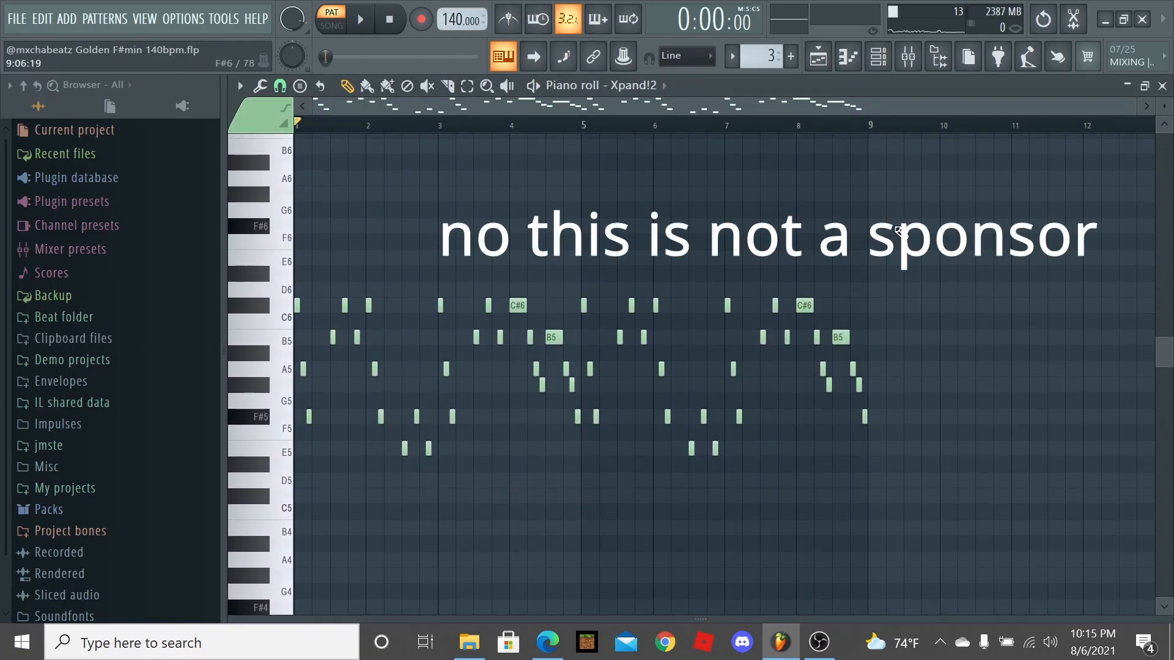
scroll(264, 358, "up", 4)
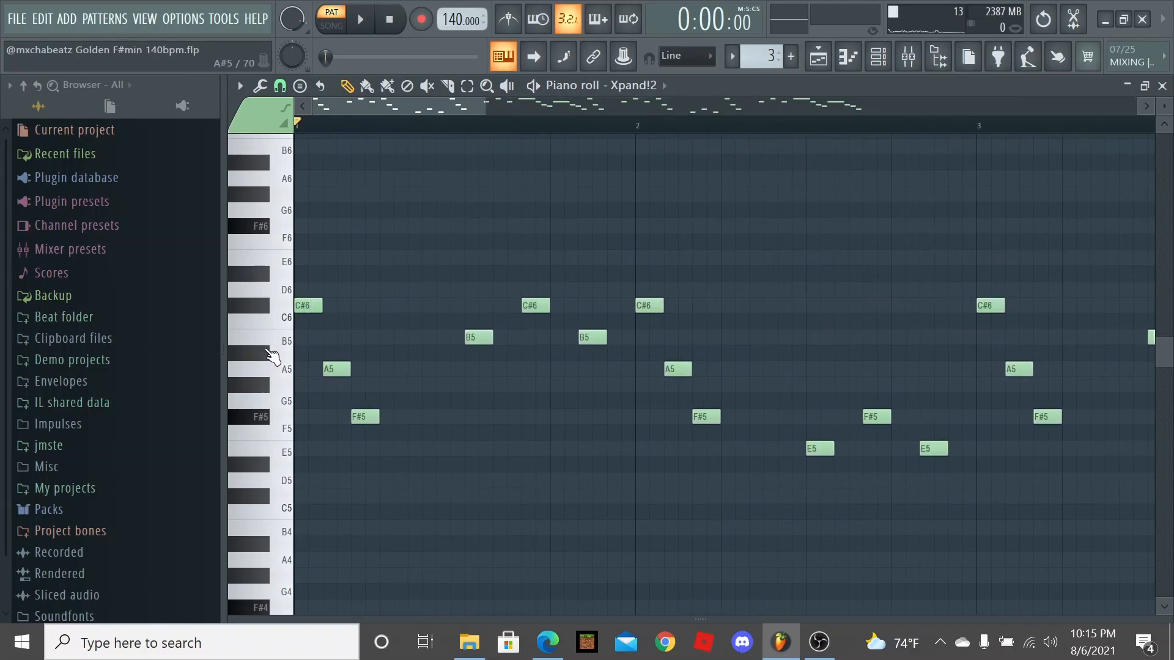
Move the A5 and F#5 notes to bar 1's start, then shift them after the C#6 and audition.
left_click_drag(337, 369, 307, 368)
left_click_drag(364, 418, 307, 418)
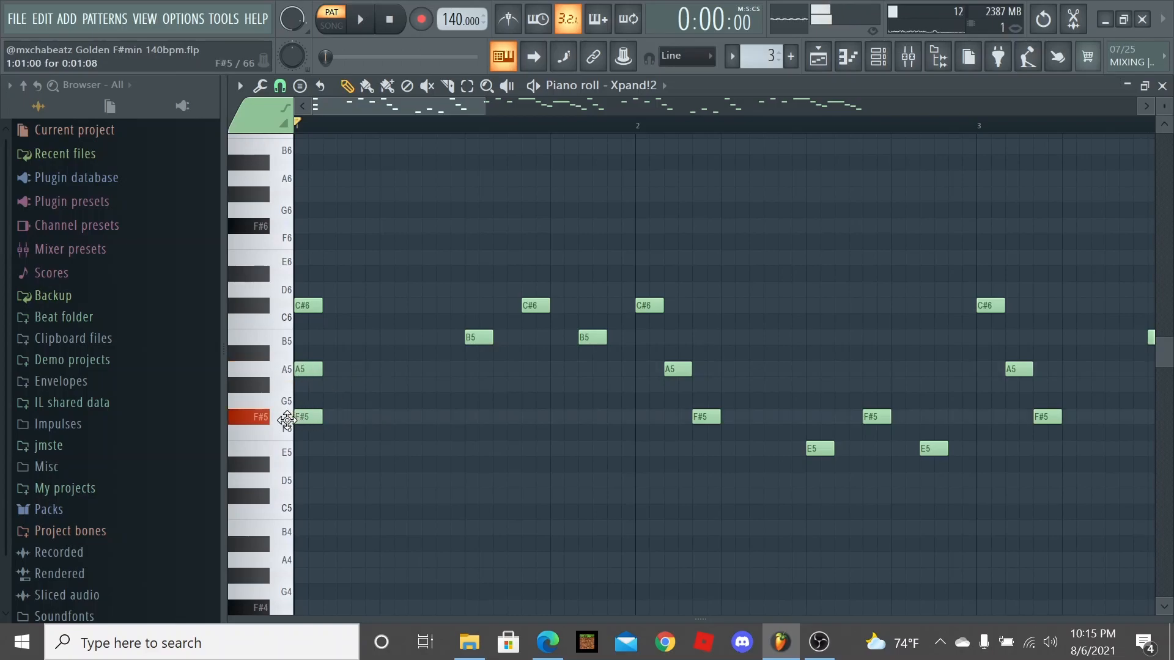
key("space")
key("space")
scroll(359, 385, "up", 3)
left_click_drag(325, 369, 387, 369)
left_click_drag(312, 418, 438, 420)
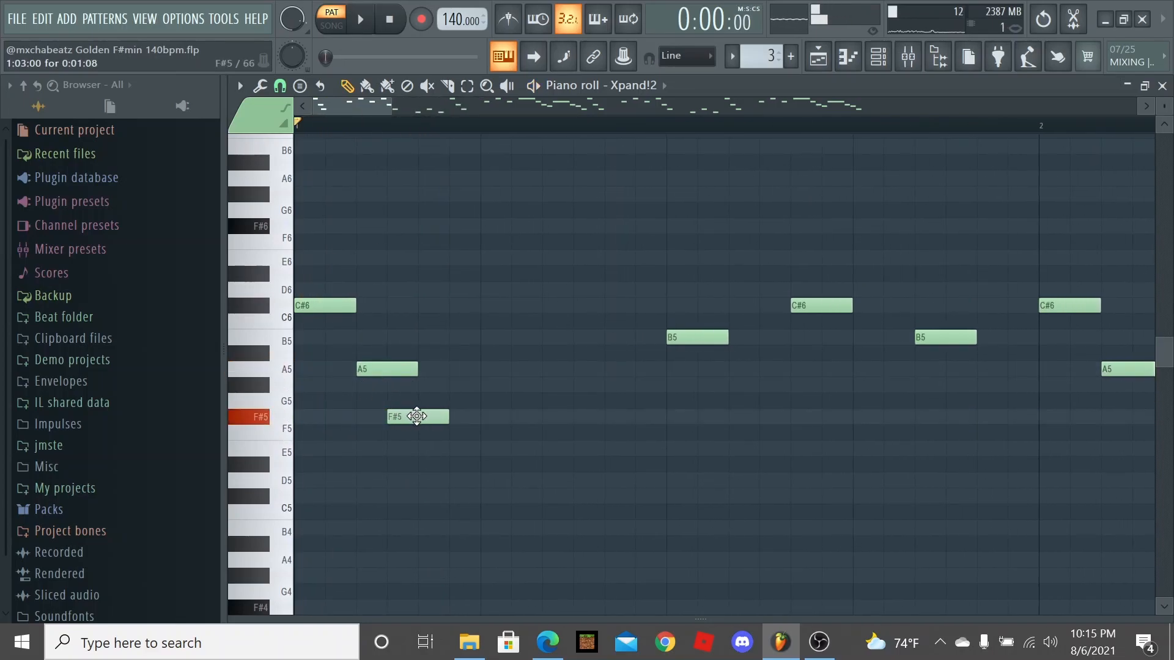
scroll(438, 421, "down", 3)
key("space")
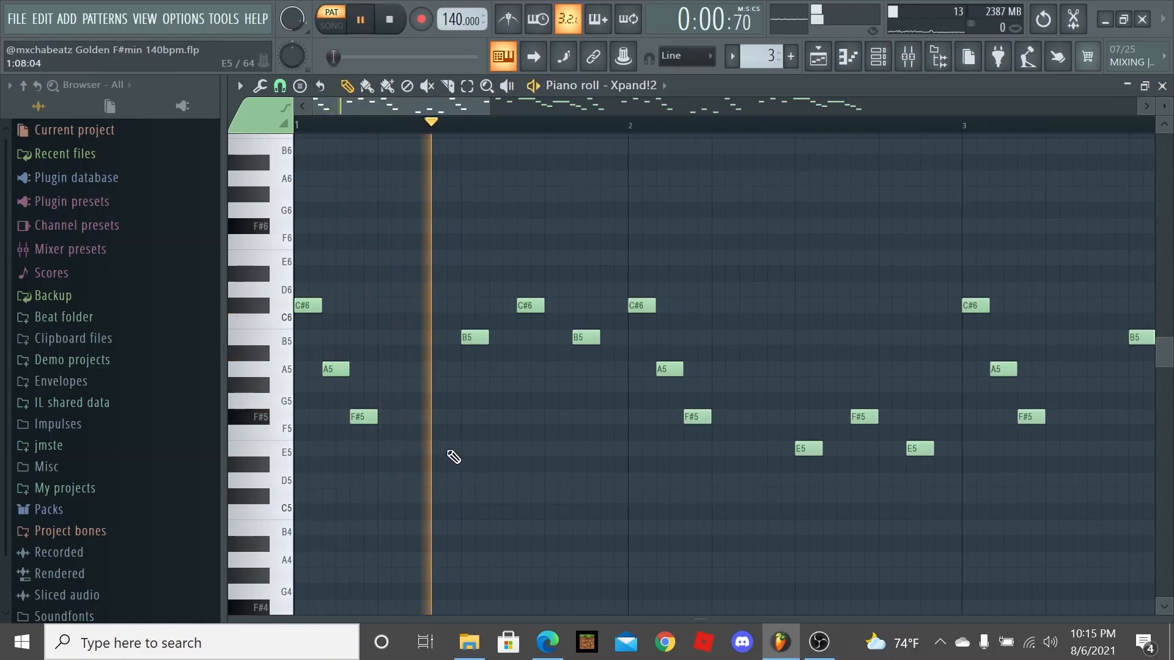
key("space")
scroll(453, 396, "down", 1)
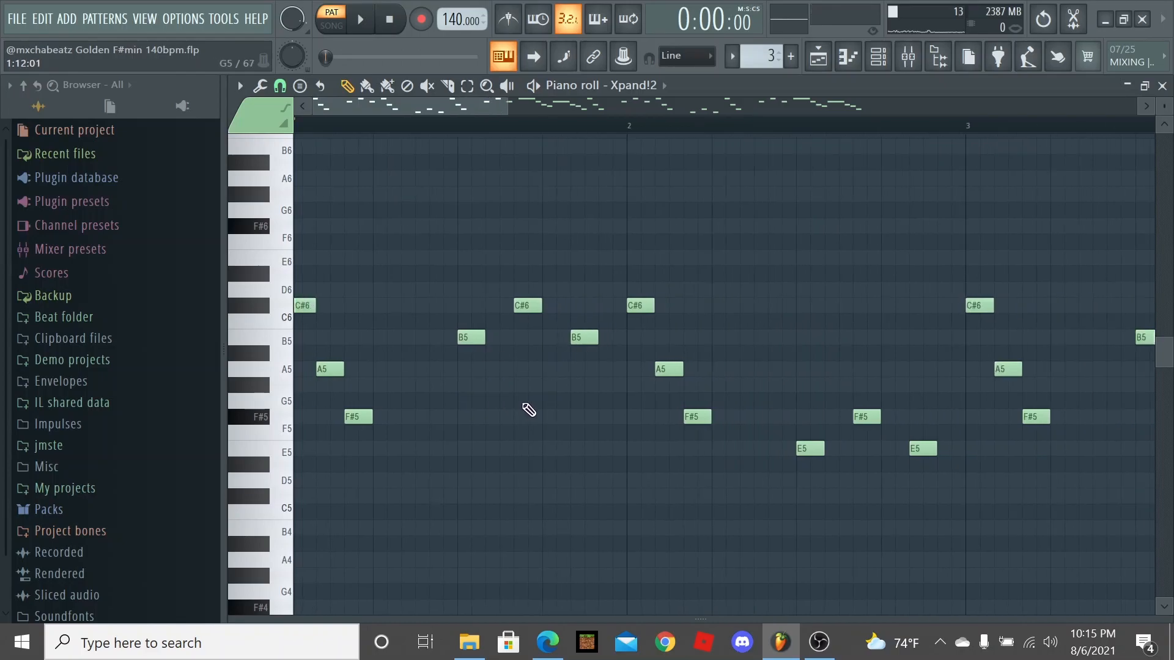
scroll(523, 400, "down", 2)
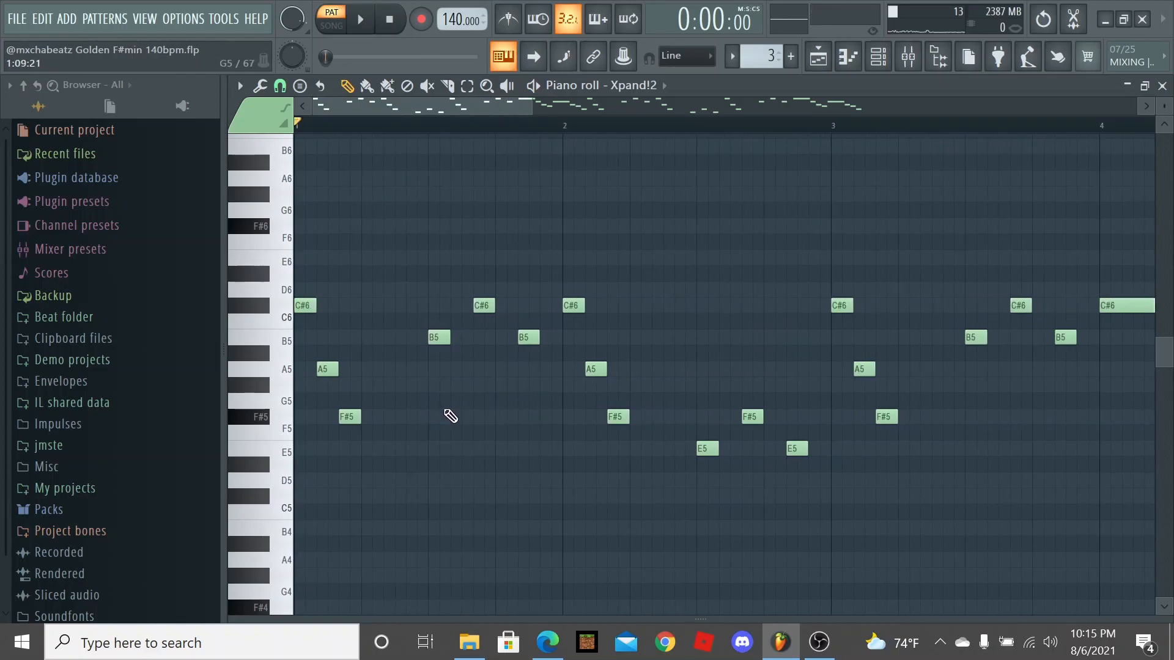
scroll(463, 415, "down", 3)
scroll(470, 423, "down", 2)
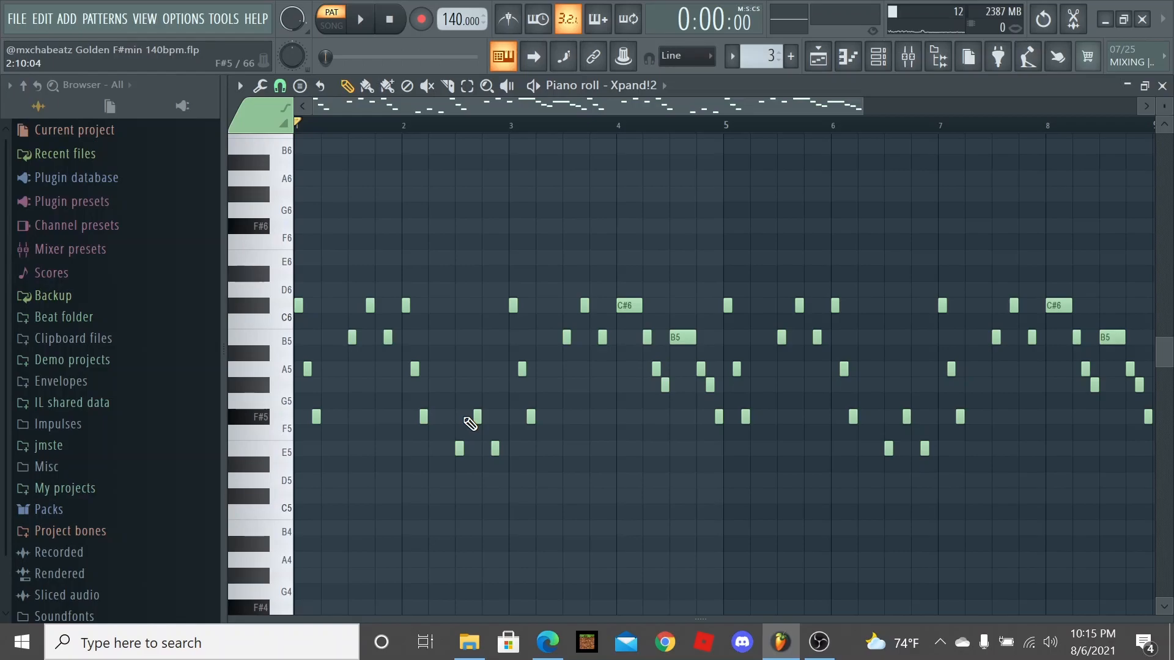
scroll(334, 467, "up", 3)
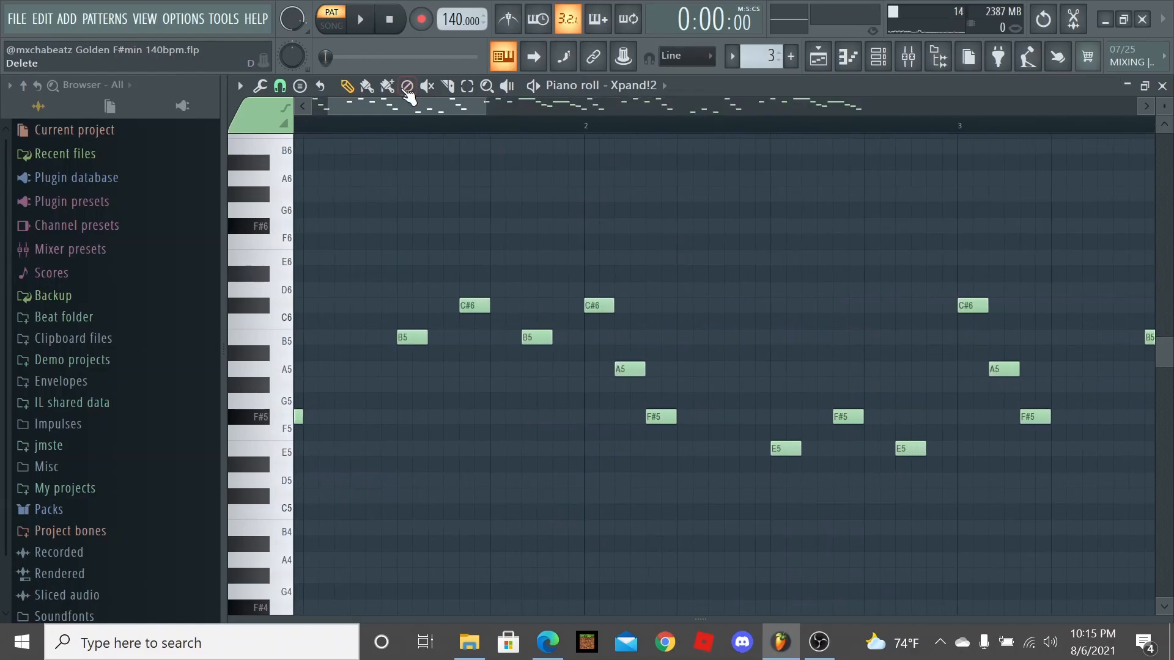
scroll(335, 413, "up", 2)
scroll(331, 367, "up", 1)
Stack A5 and F#5 with the opening C#6, then spread them to roll in one after another and play back.
left_click_drag(341, 369, 310, 369)
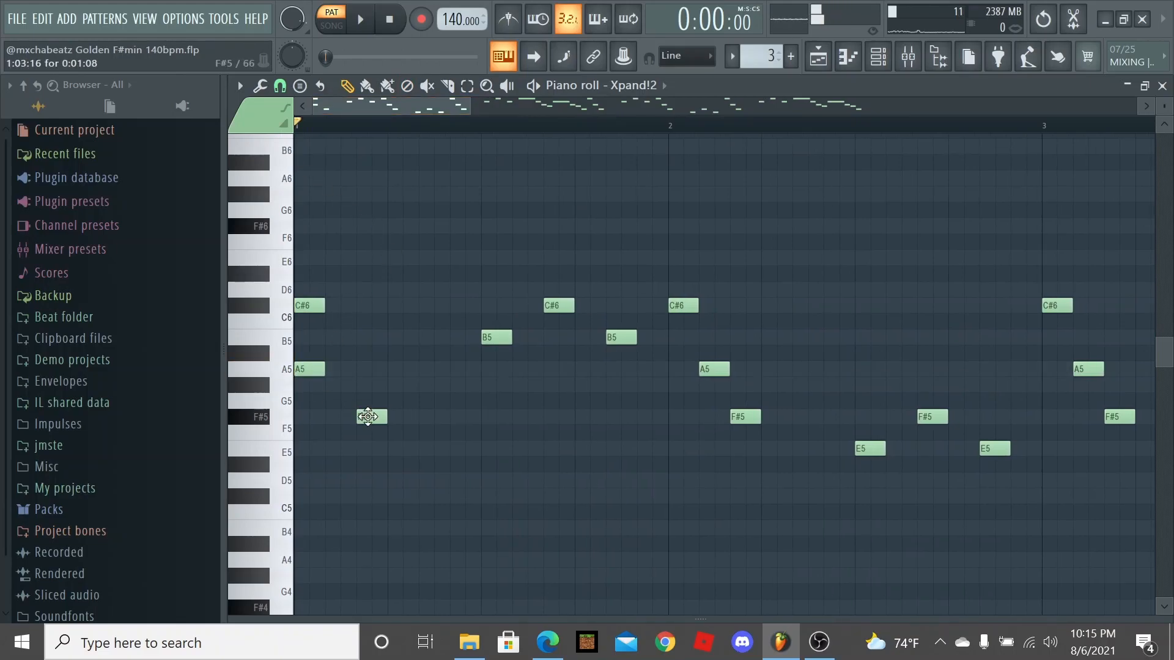
left_click_drag(371, 418, 310, 417)
key("space")
key("space")
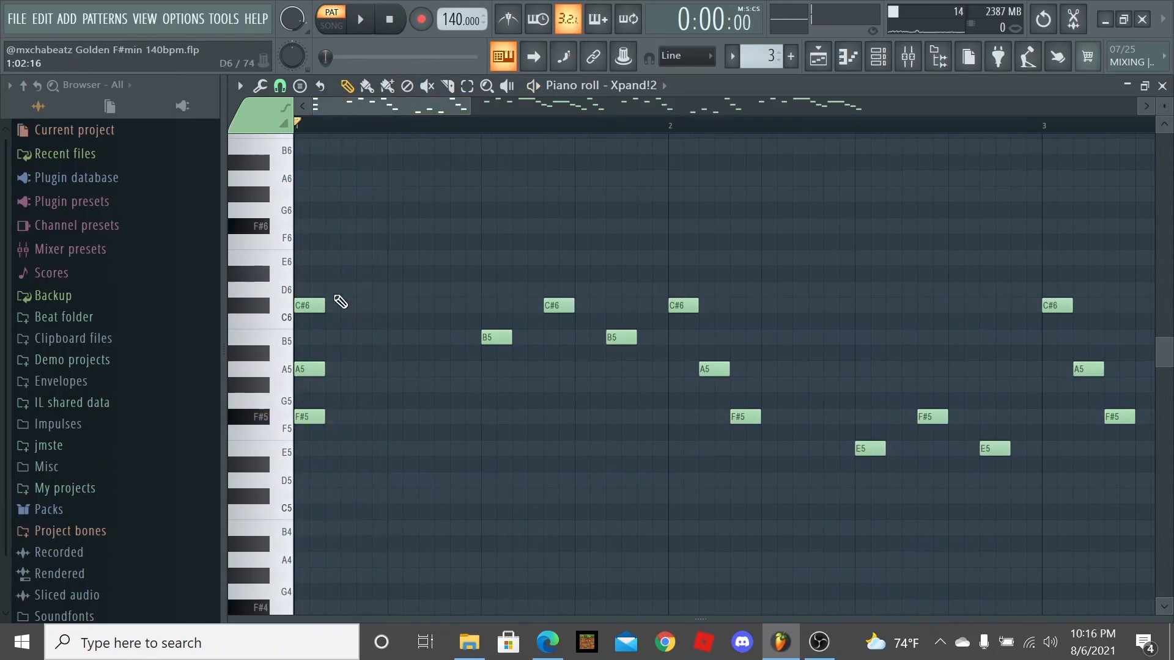
left_click_drag(341, 289, 303, 495, "ctrl")
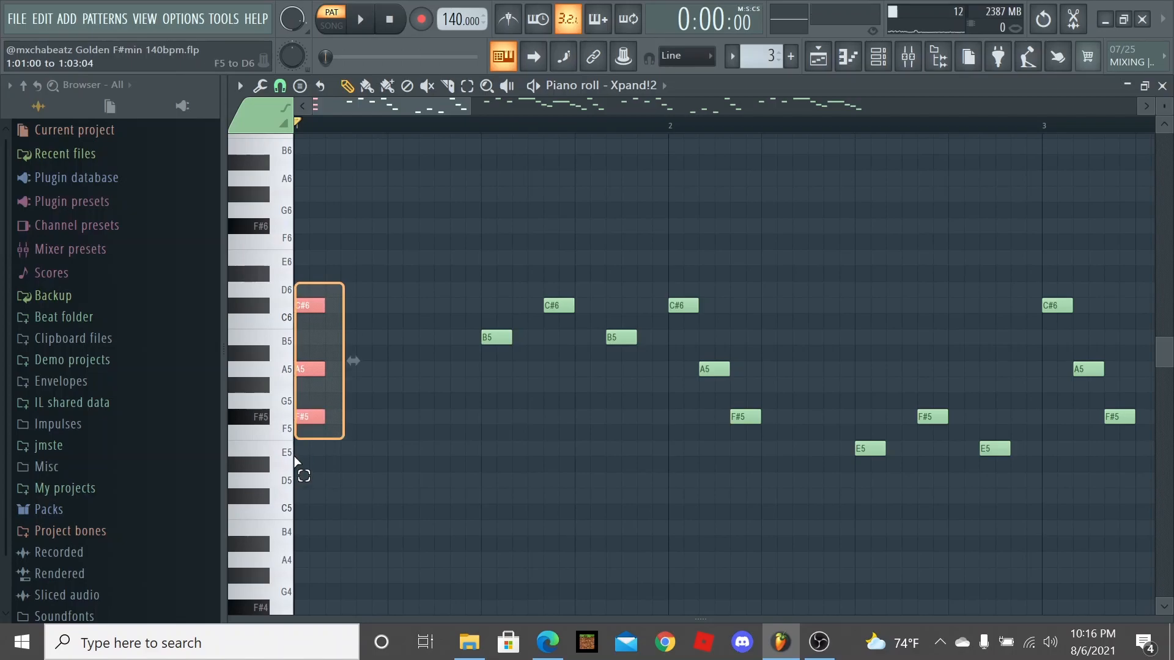
left_click_drag(353, 284, 381, 390)
left_click_drag(309, 369, 341, 369)
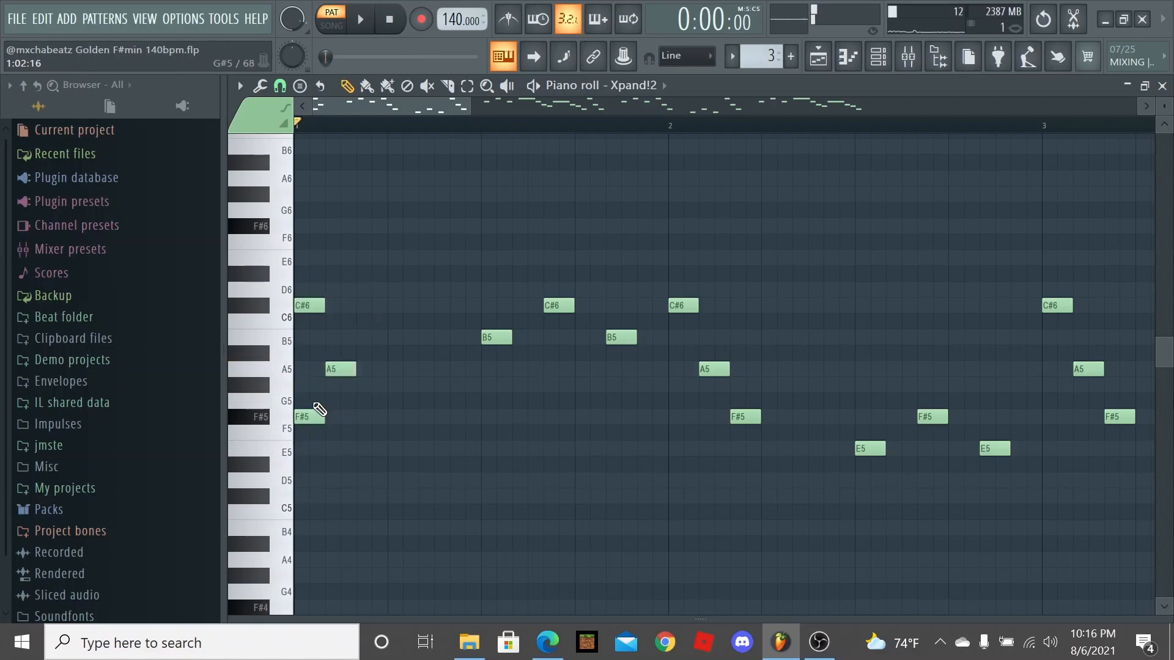
mouse_move(308, 418)
left_mouse_down()
mouse_move(369, 409)
mouse_move(362, 418)
left_mouse_up()
key("space")
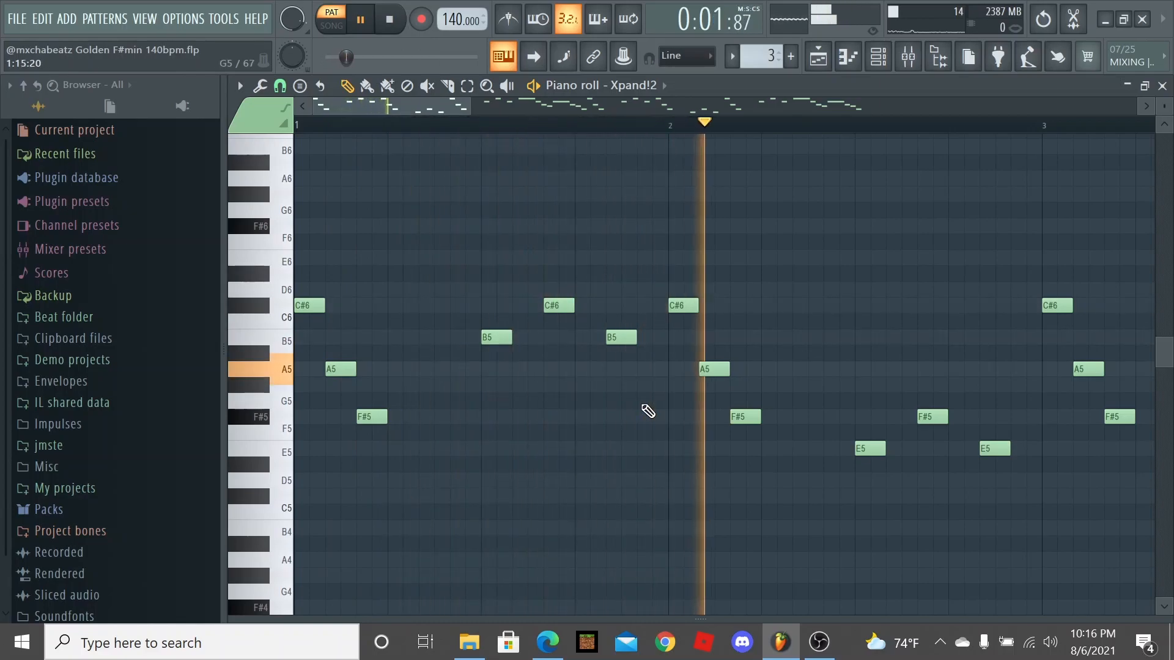
key("space")
Select and review melody note groups (C#6–B5, E5–F#5–E5) around bars 2–4.
left_click_drag(633, 283, 512, 404)
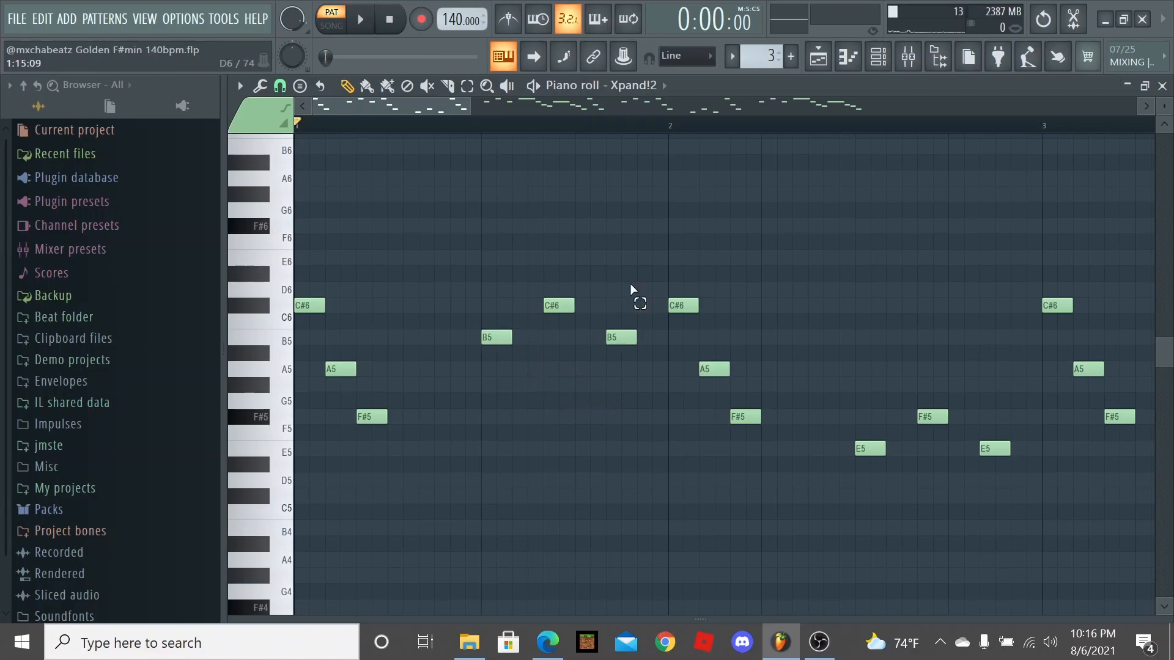
left_click_drag(633, 293, 518, 394)
scroll(707, 330, "down", 2)
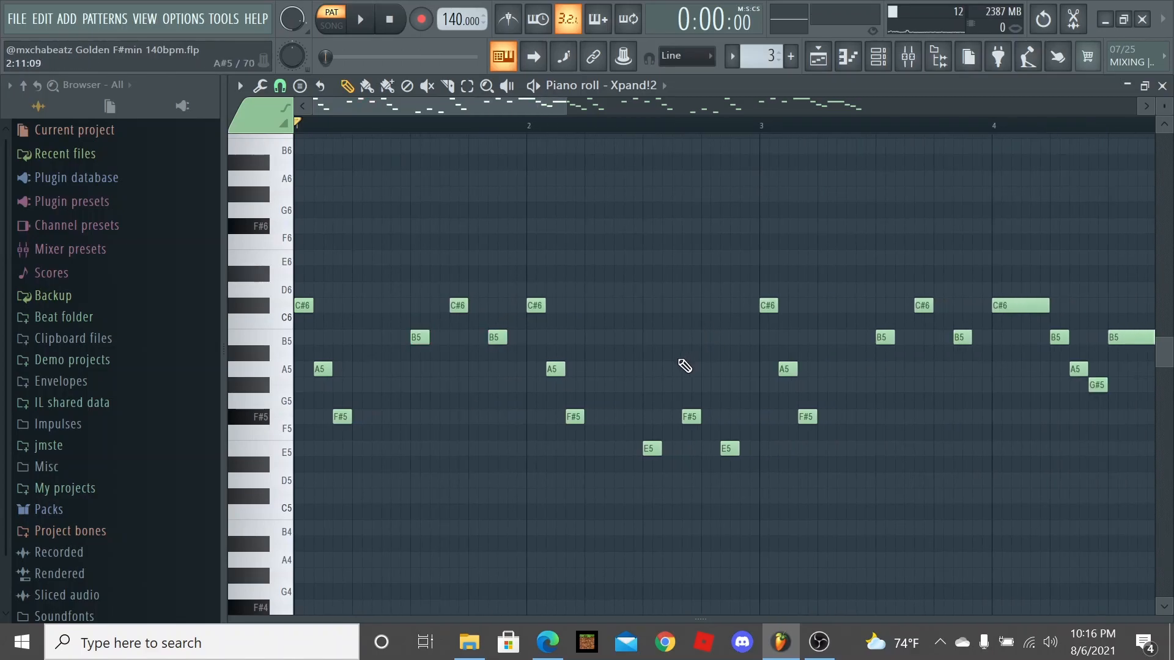
scroll(685, 367, "down", 2)
scroll(688, 370, "down", 2)
scroll(690, 371, "down", 1)
scroll(693, 374, "down", 1)
scroll(551, 375, "down", 1)
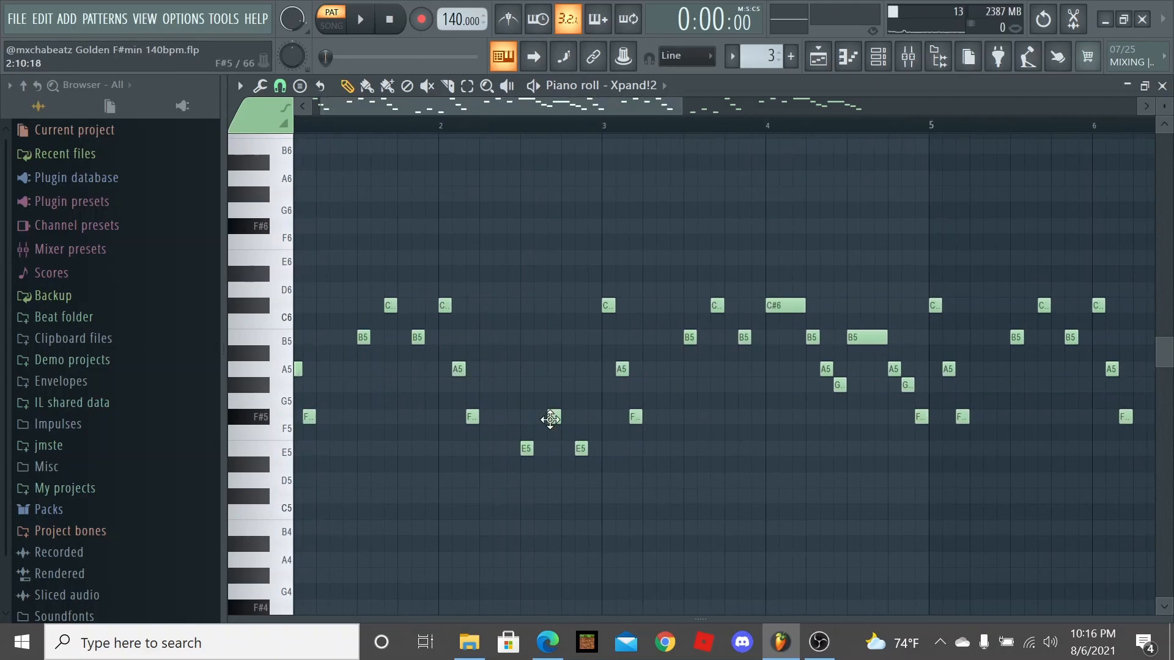
left_click_drag(407, 309, 362, 362)
scroll(413, 367, "up", 2)
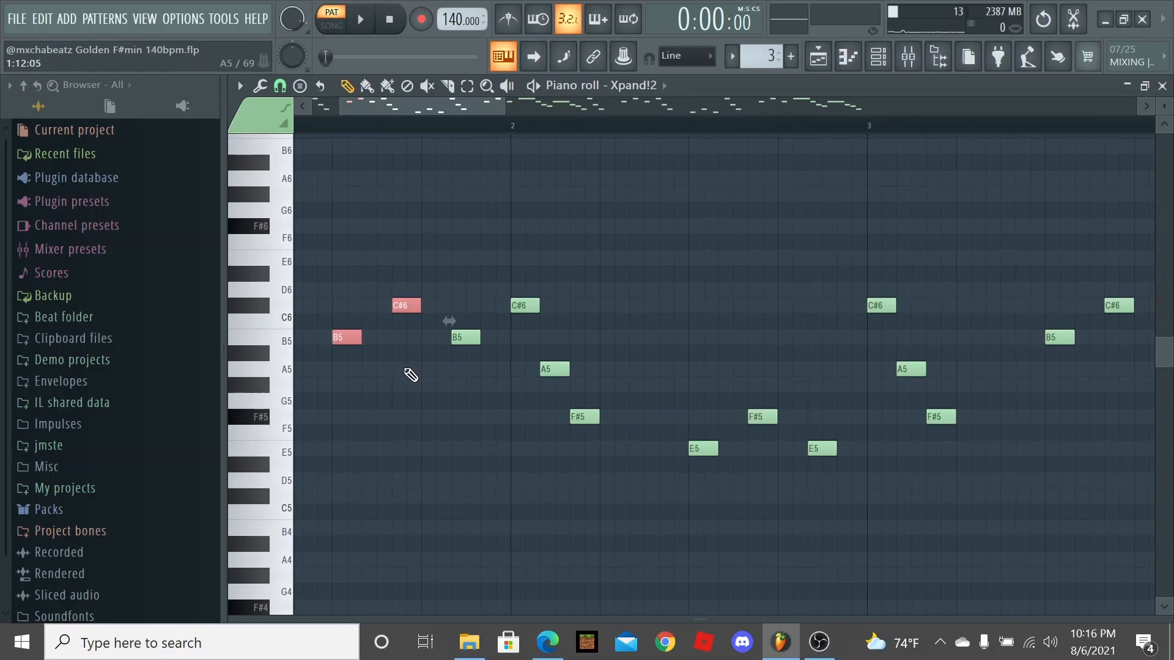
scroll(514, 371, "down", 1)
left_click(528, 372)
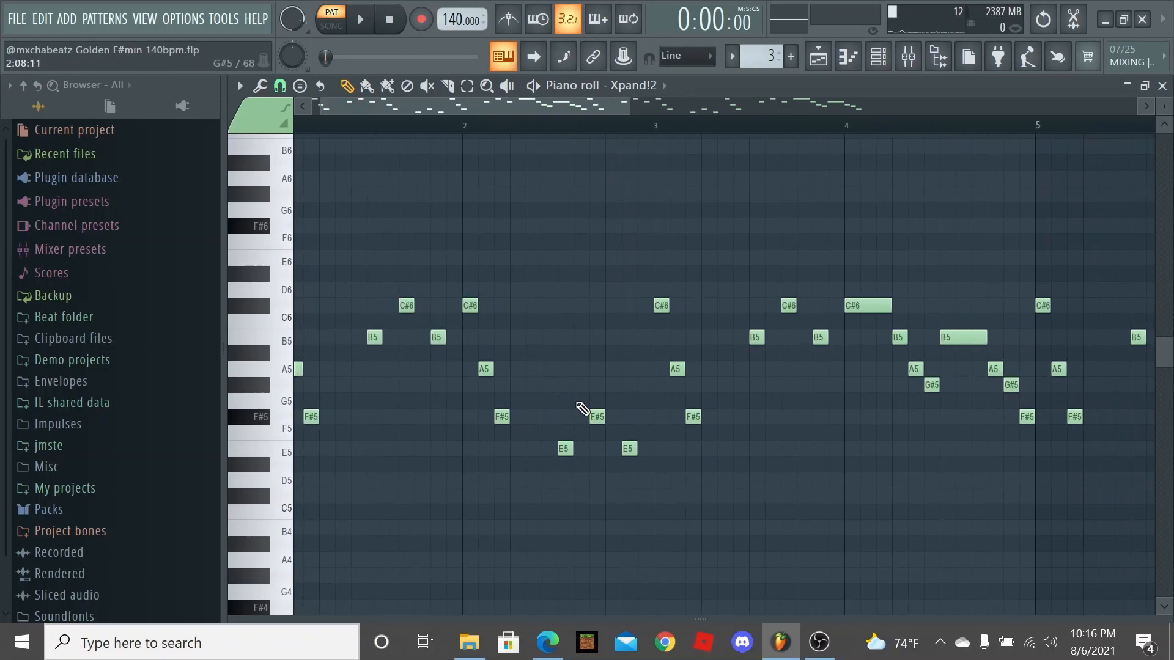
left_click_drag(642, 403, 555, 500)
scroll(569, 495, "up", 2)
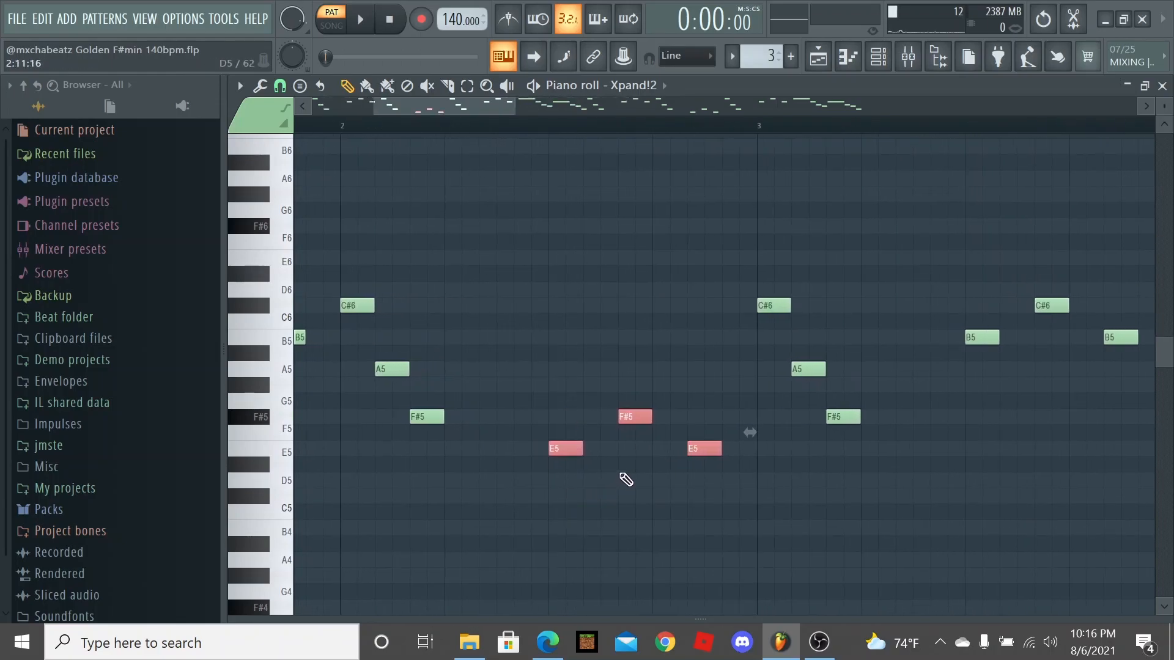
scroll(627, 478, "down", 3)
left_click(724, 488)
left_click_drag(710, 328, 624, 395)
left_click_drag(725, 322, 853, 466)
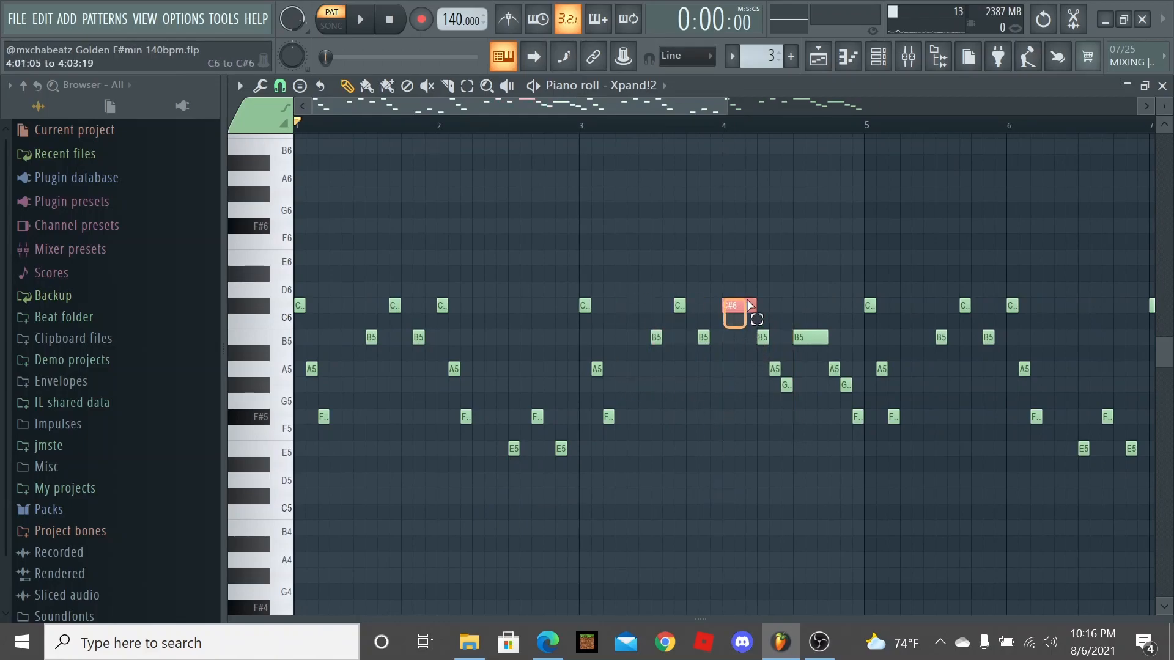
left_click(812, 409)
left_click(724, 127)
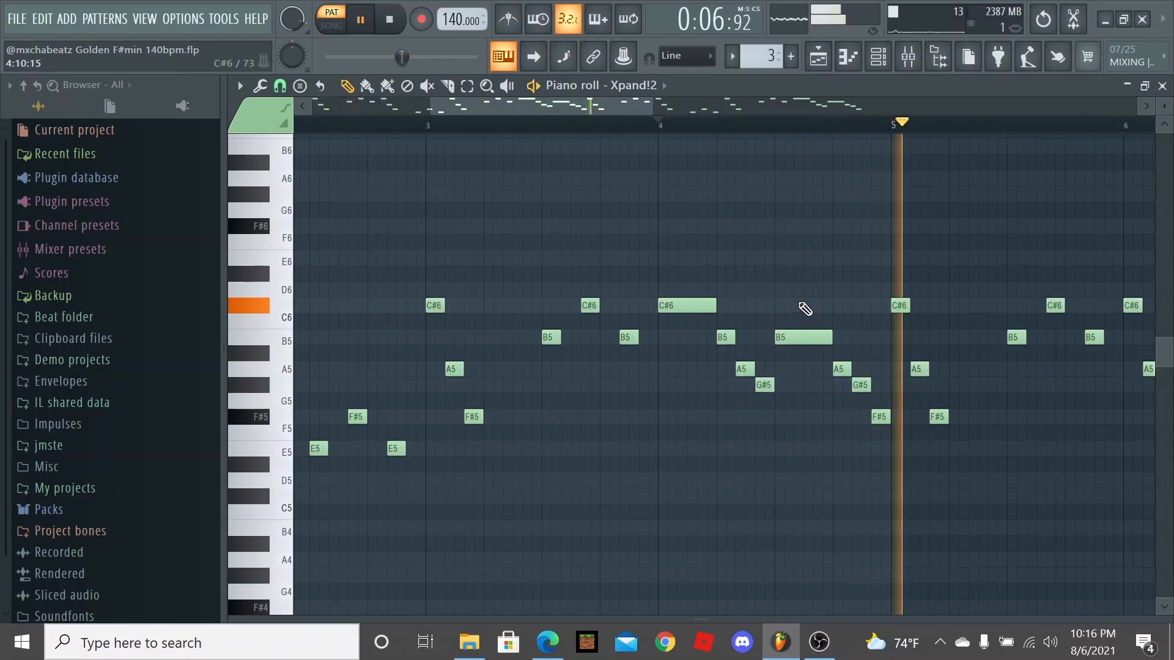
key("space")
scroll(828, 305, "up", 2)
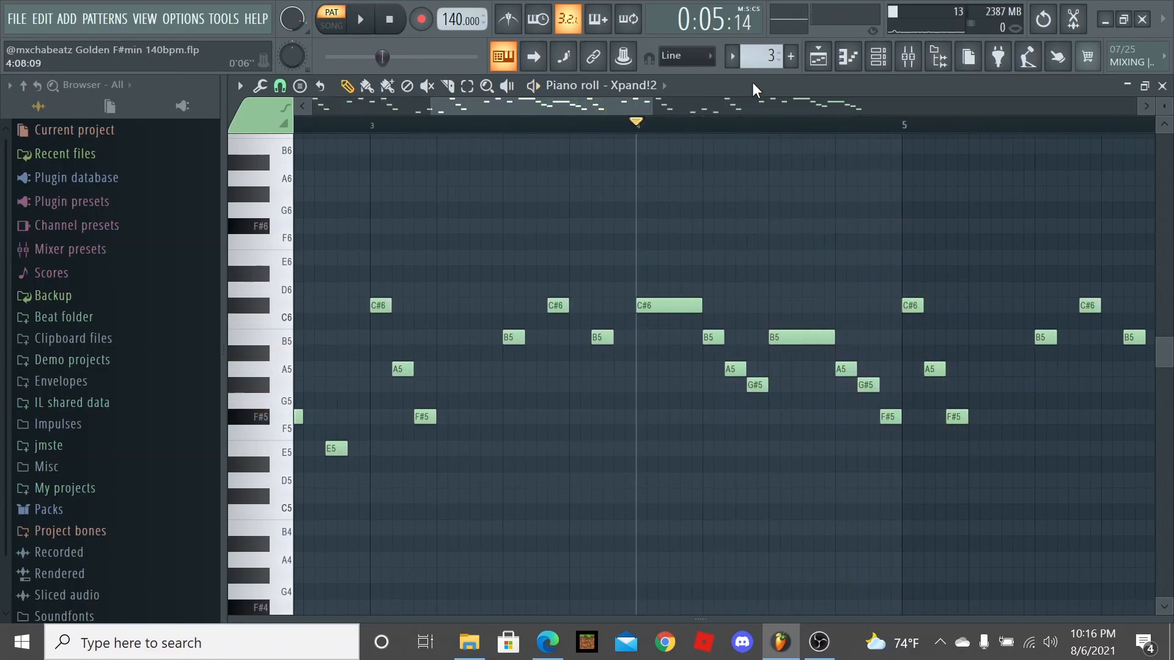
scroll(767, 58, "down", 2)
key("space")
key("space")
left_click(879, 58)
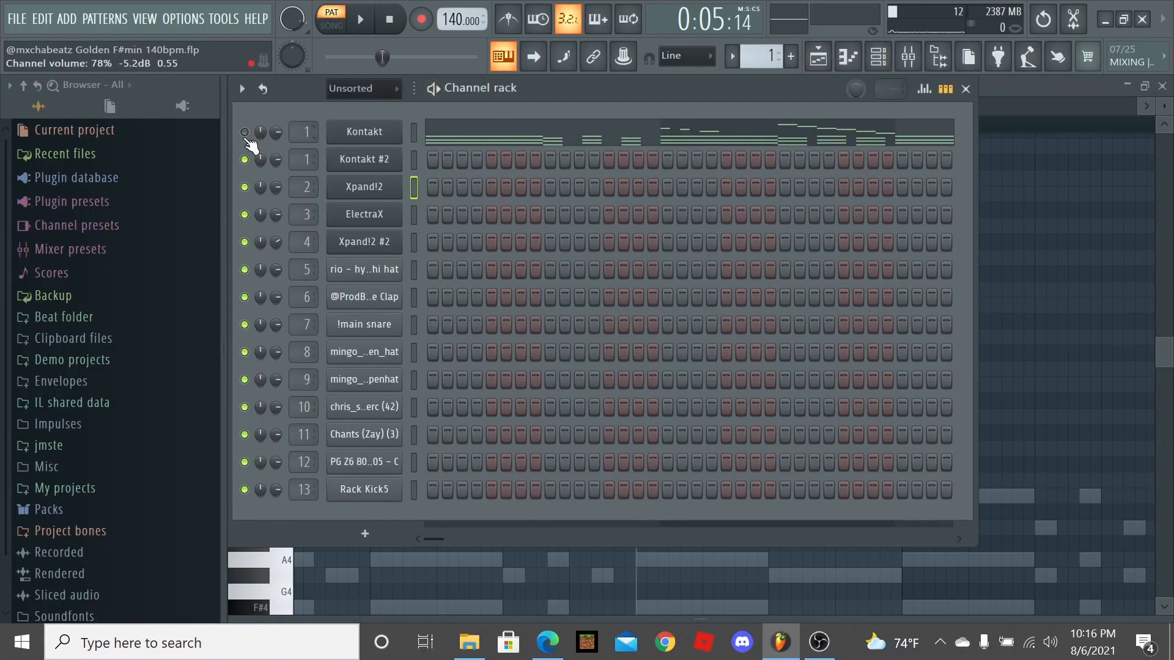
left_click(946, 89)
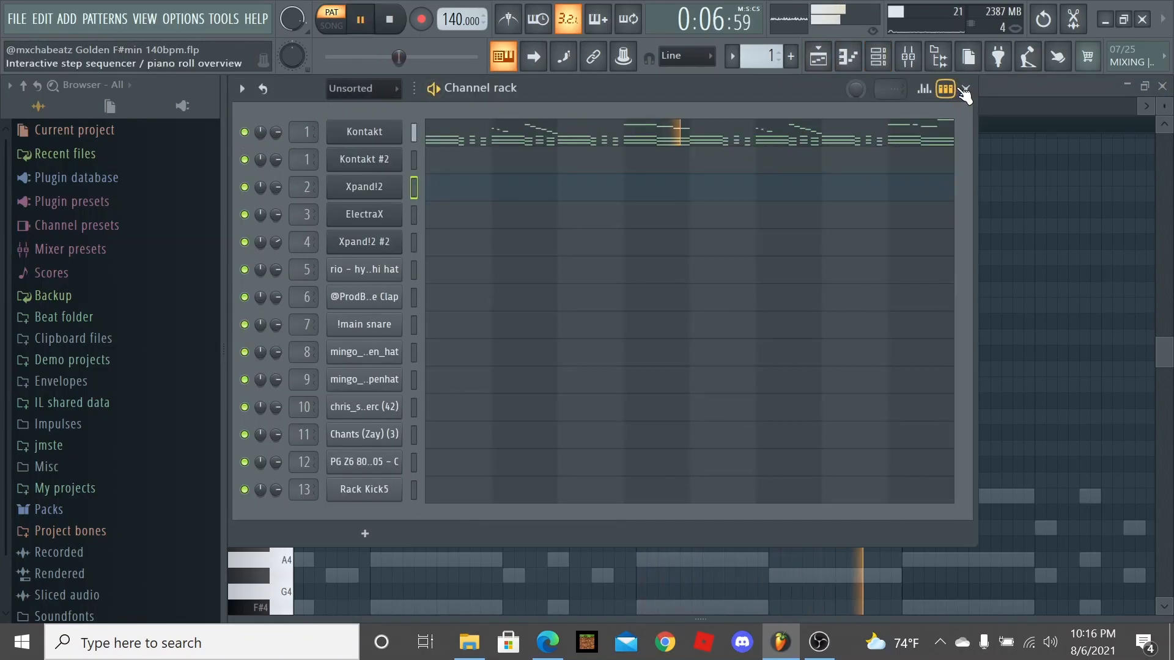
key("KP_Add")
key("KP_Add")
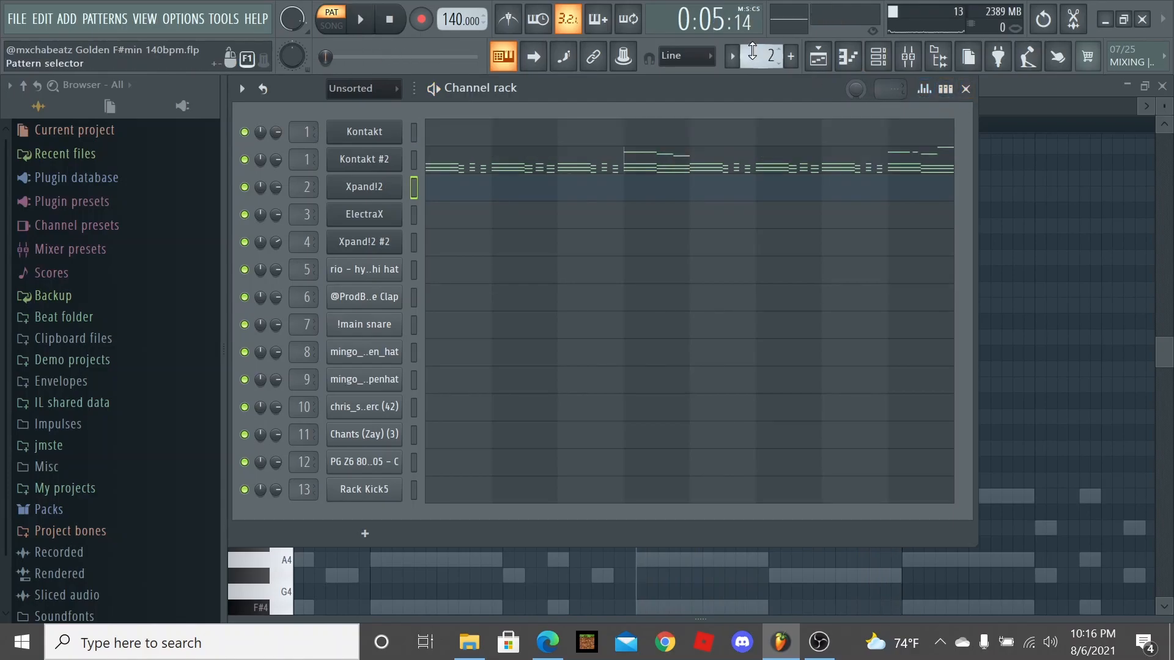
Lengthen the held C#6 note in the Xpand!2 melody and audition the B5 and A5 notes.
double_click(809, 202)
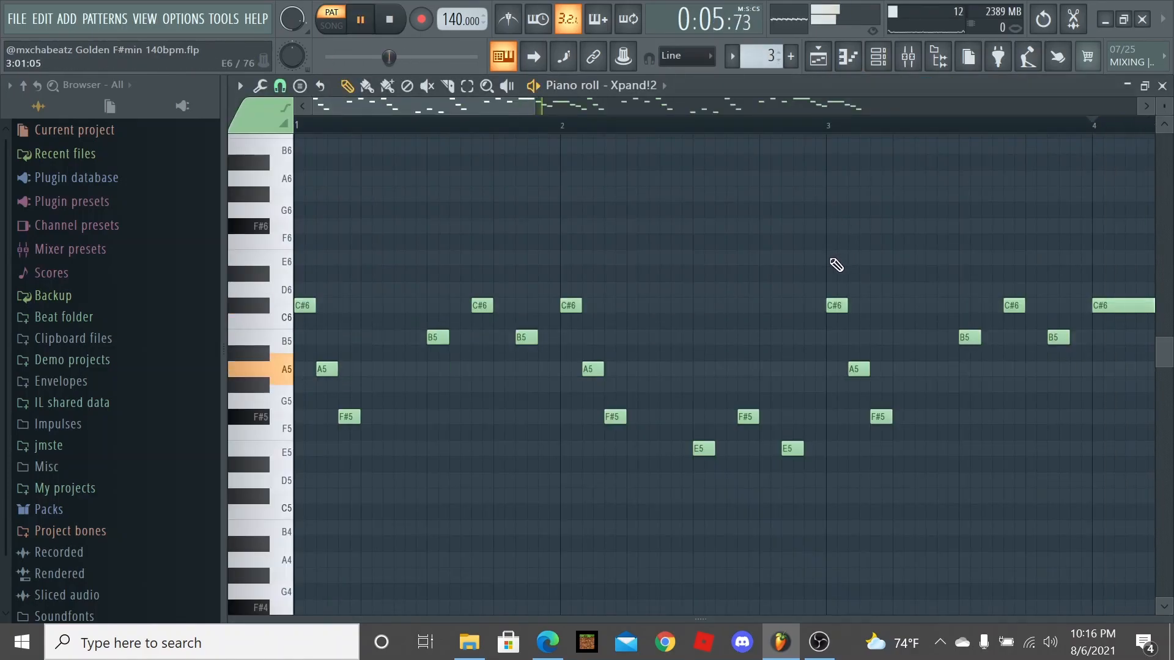
key("space")
scroll(826, 283, "up", 3)
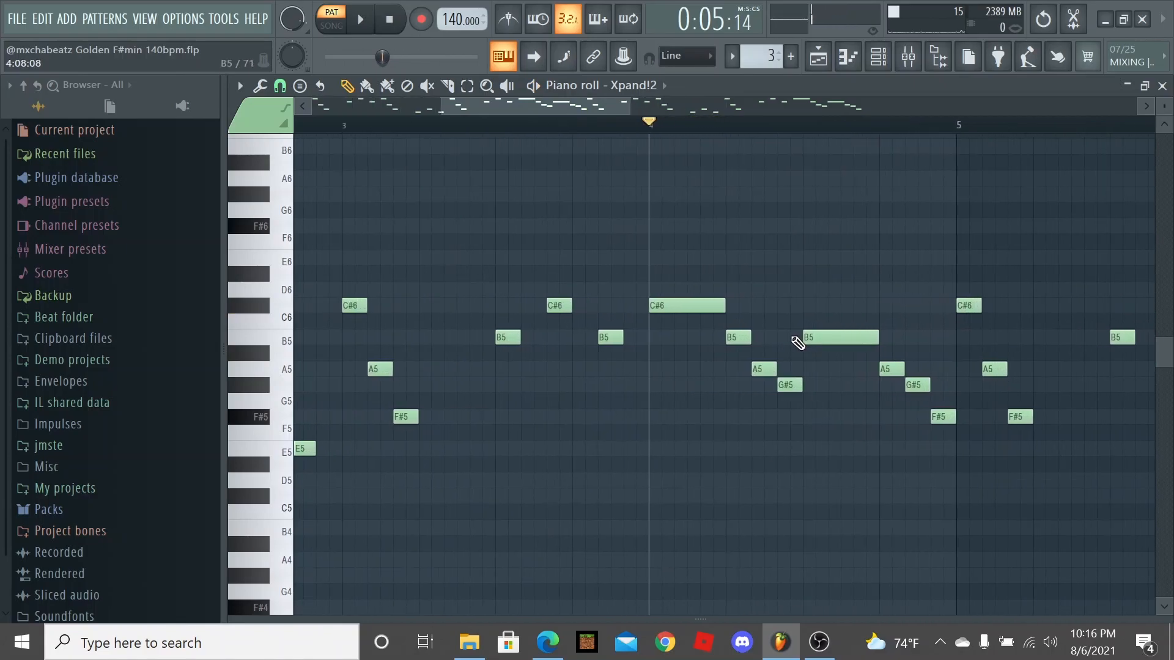
left_click_drag(724, 305, 810, 334)
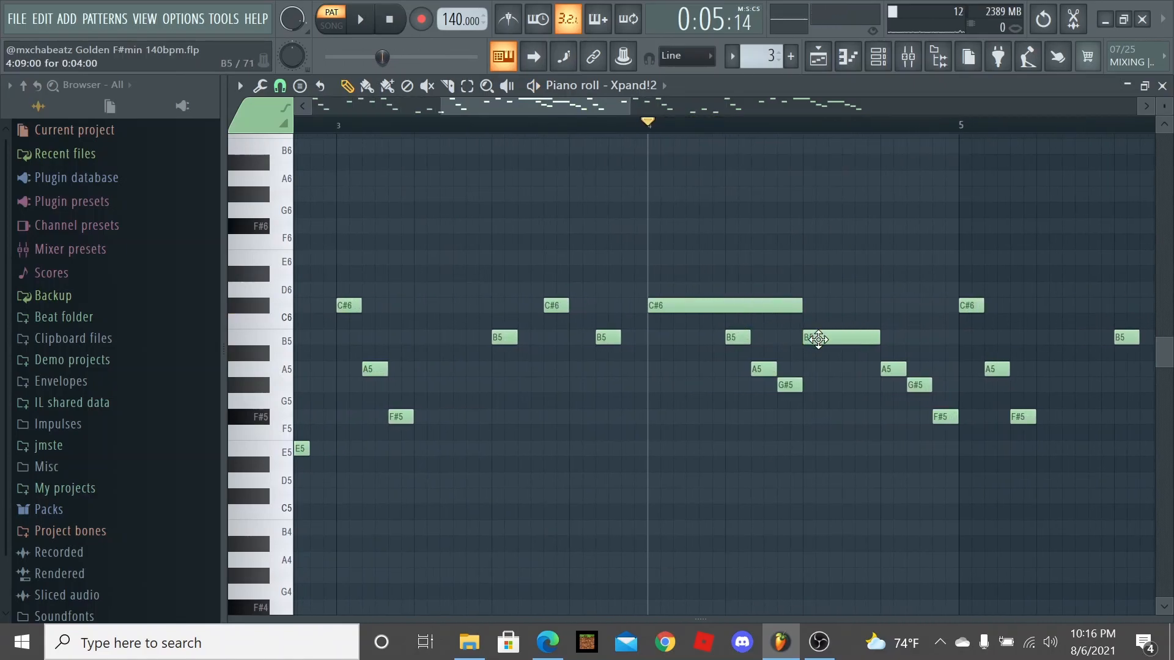
left_click(817, 339)
left_click(890, 369)
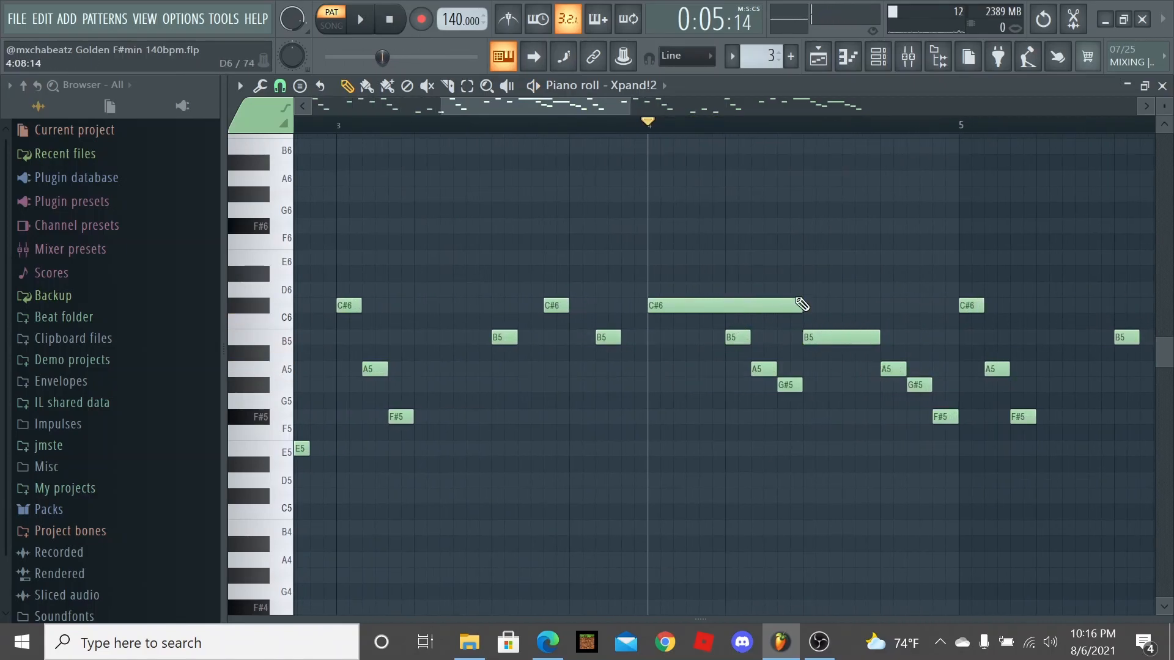
Shorten the C#6 back, audition B5 and G#5, then play the whole eight-bar string line.
left_click_drag(801, 306, 710, 318)
scroll(709, 312, "up", 2)
left_click(739, 337)
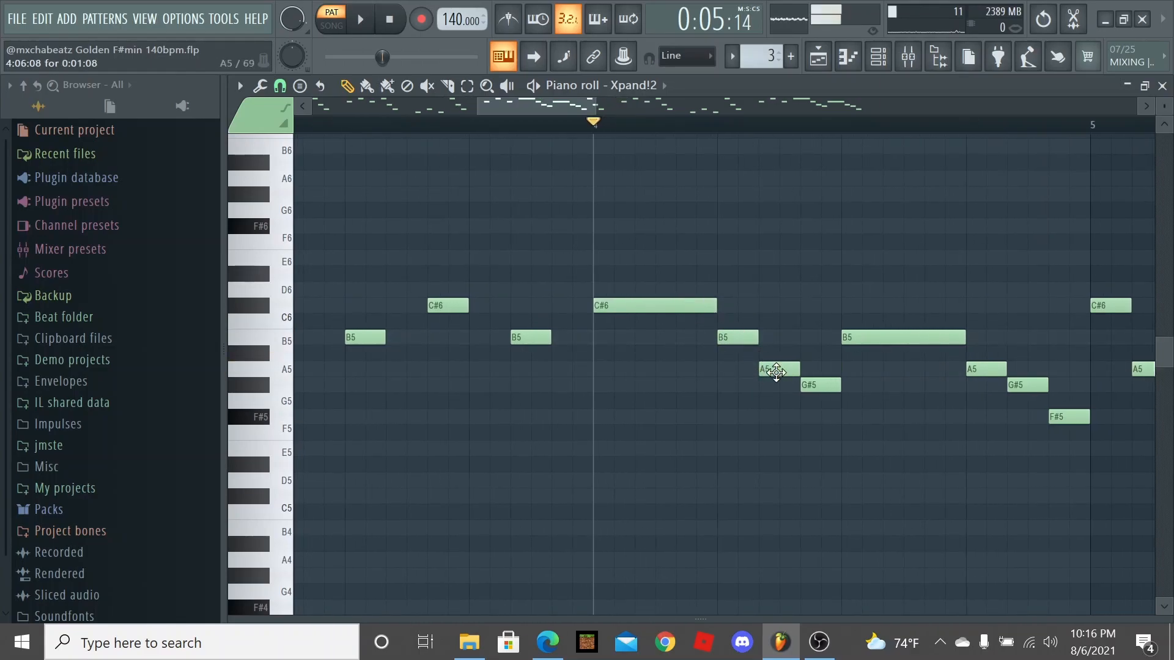
left_click(826, 384)
scroll(825, 385, "down", 4)
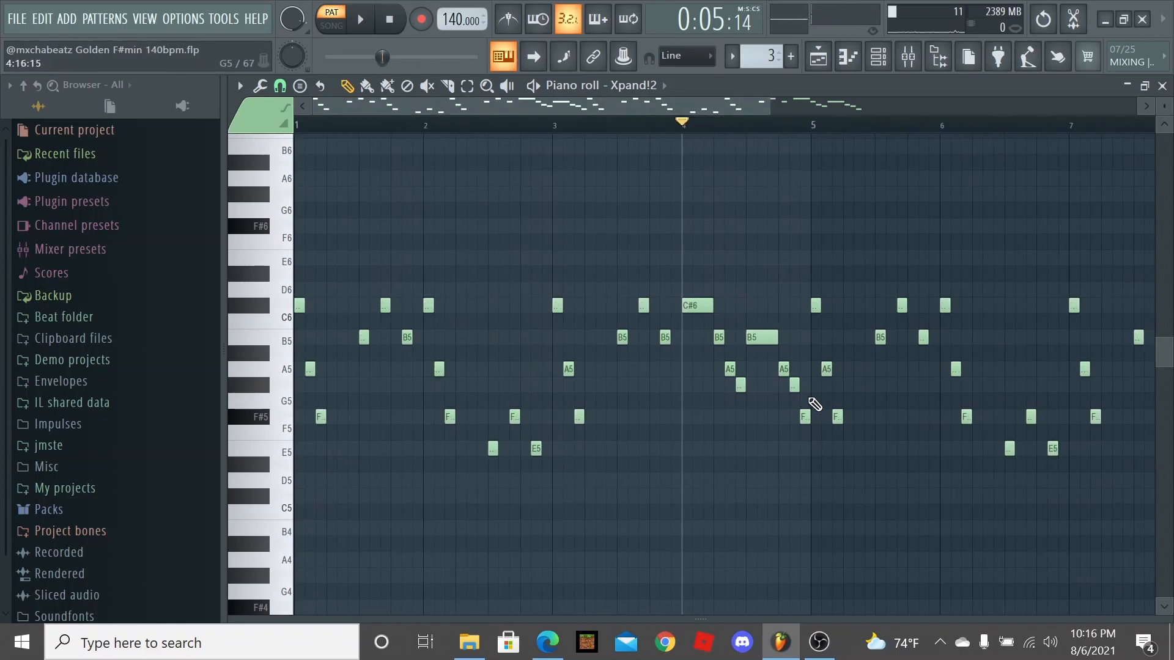
scroll(823, 407, "down", 3)
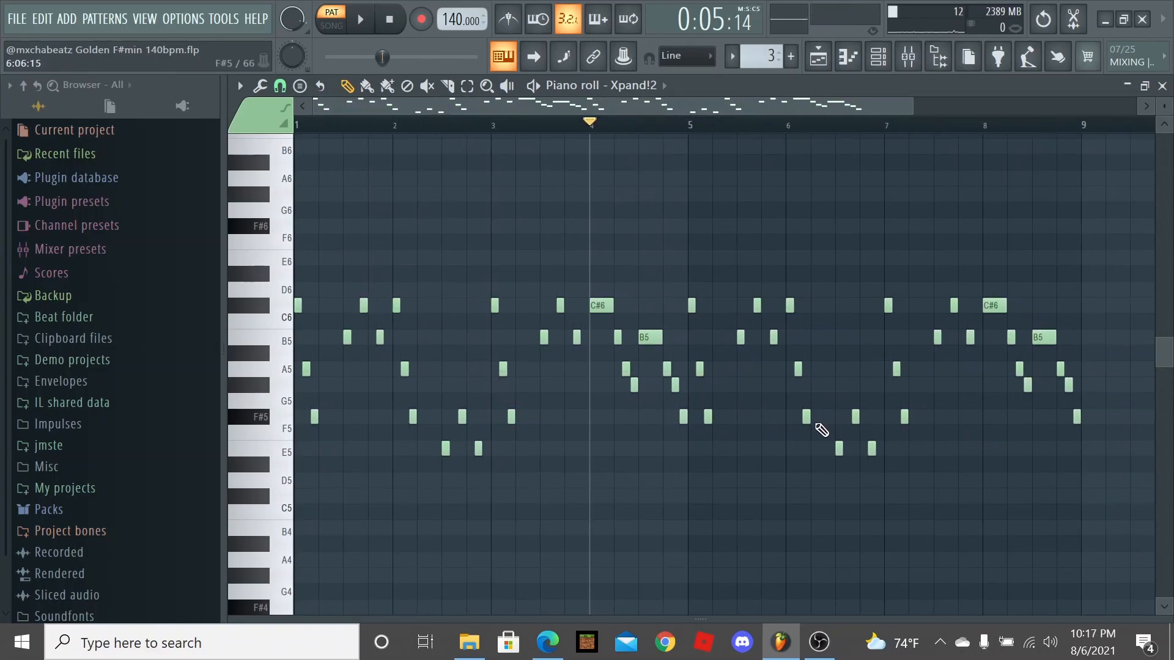
scroll(820, 430, "down", 3)
key("space")
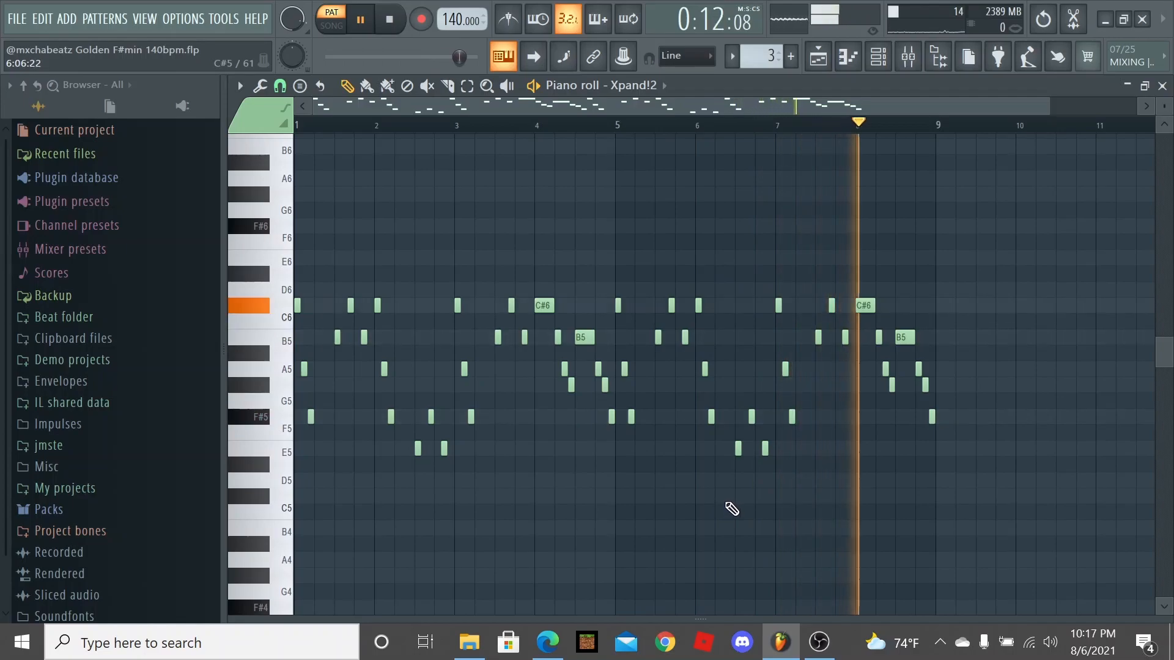
key("space")
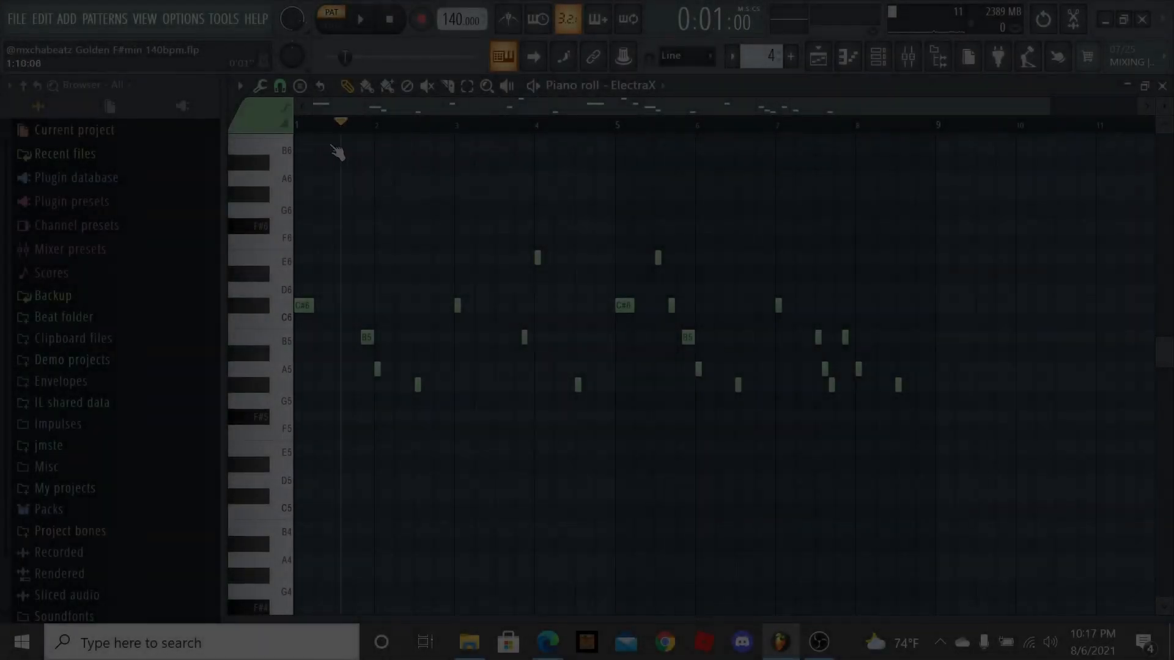
Play back the sparser ElectraX bell melody, then bring up the instrument channel rack.
left_click(877, 57)
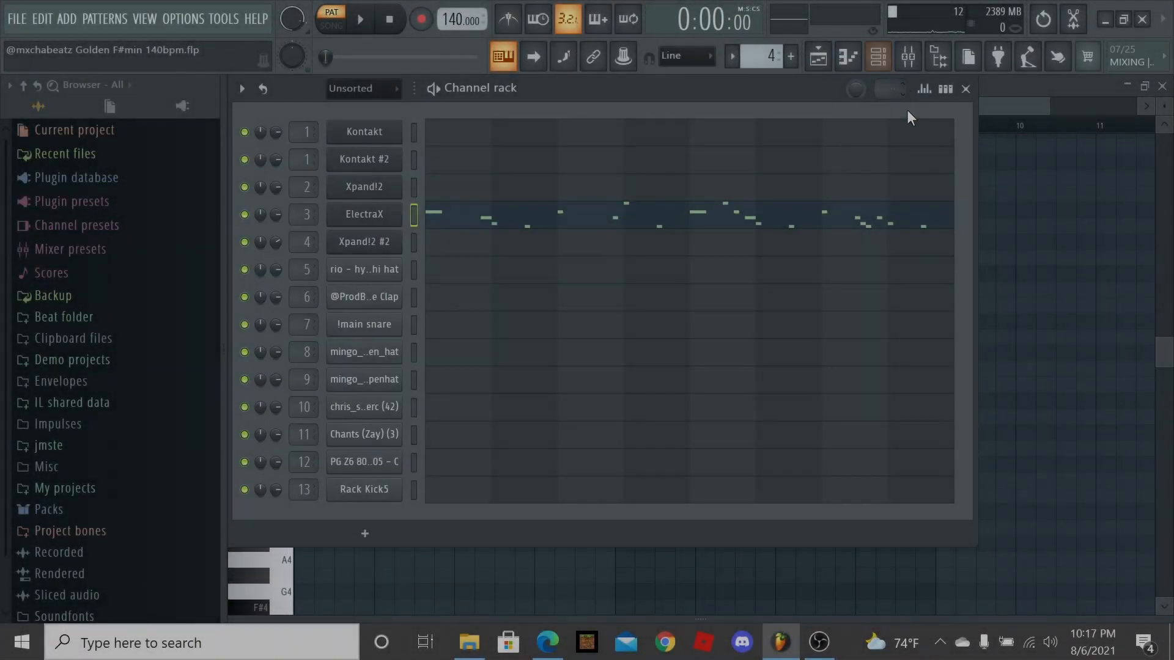
left_click(965, 88)
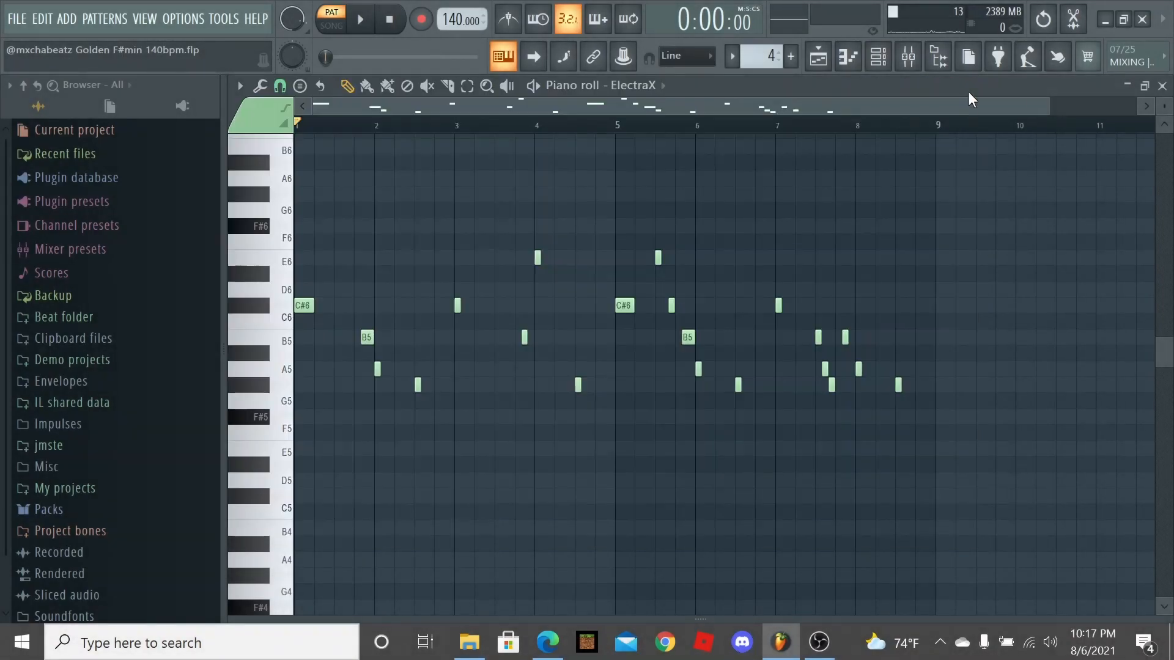
key("space")
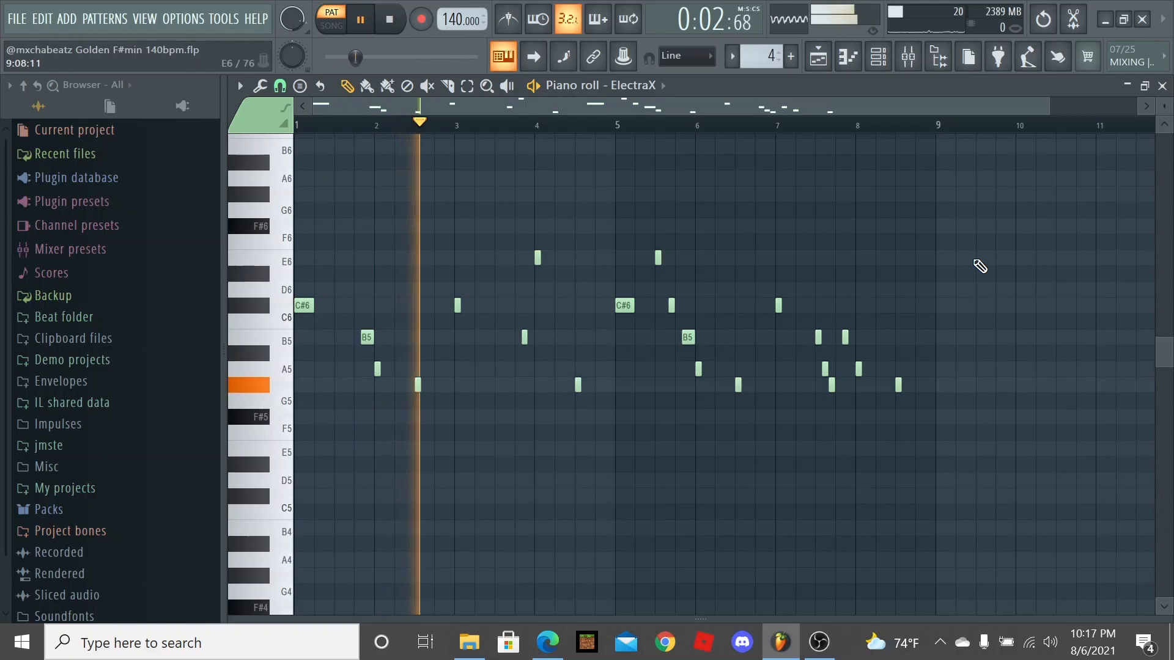
key("space")
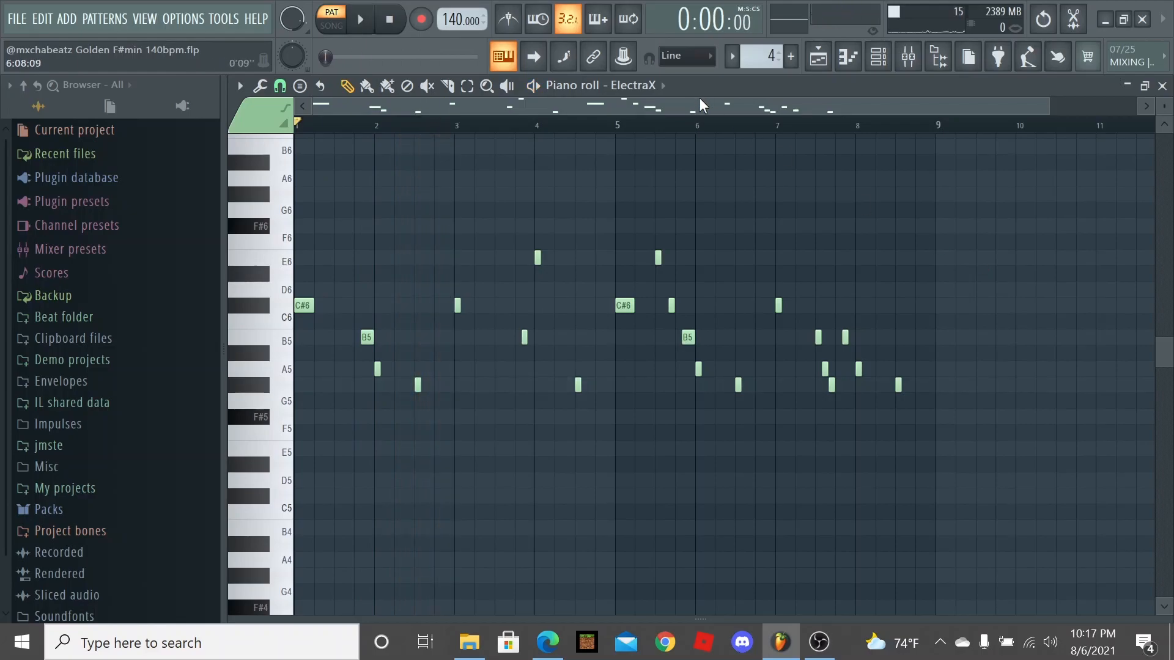
left_click(878, 58)
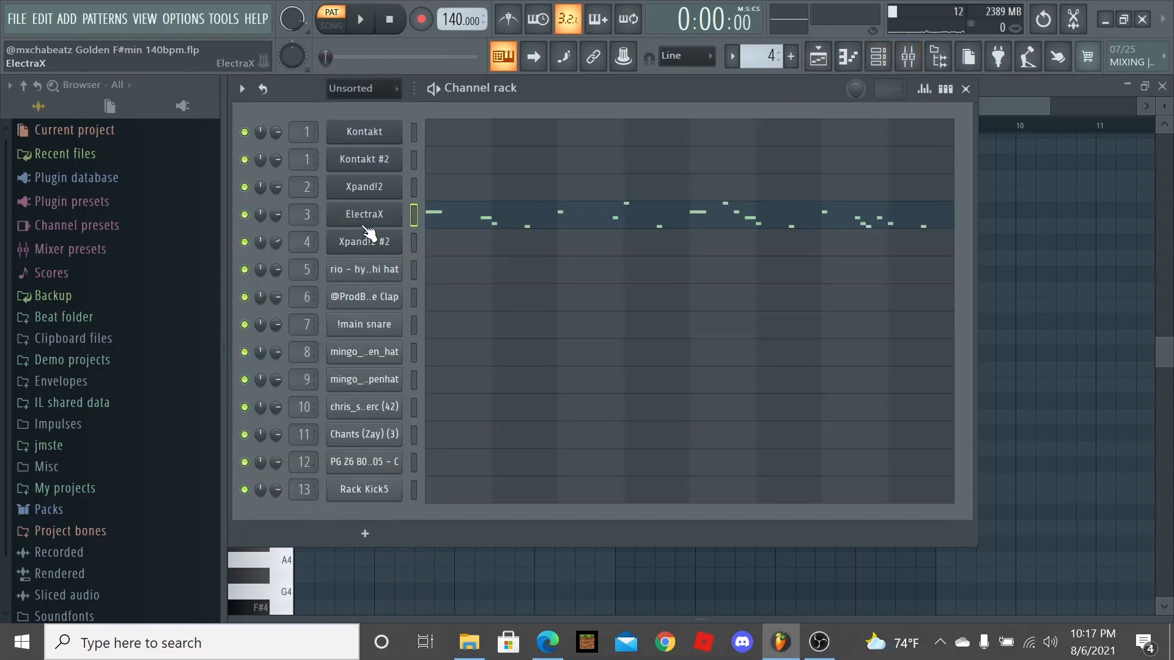
Check in ElectraX's patch browser that the Bell - O2 preset is loaded, then close the synth.
left_click(358, 220)
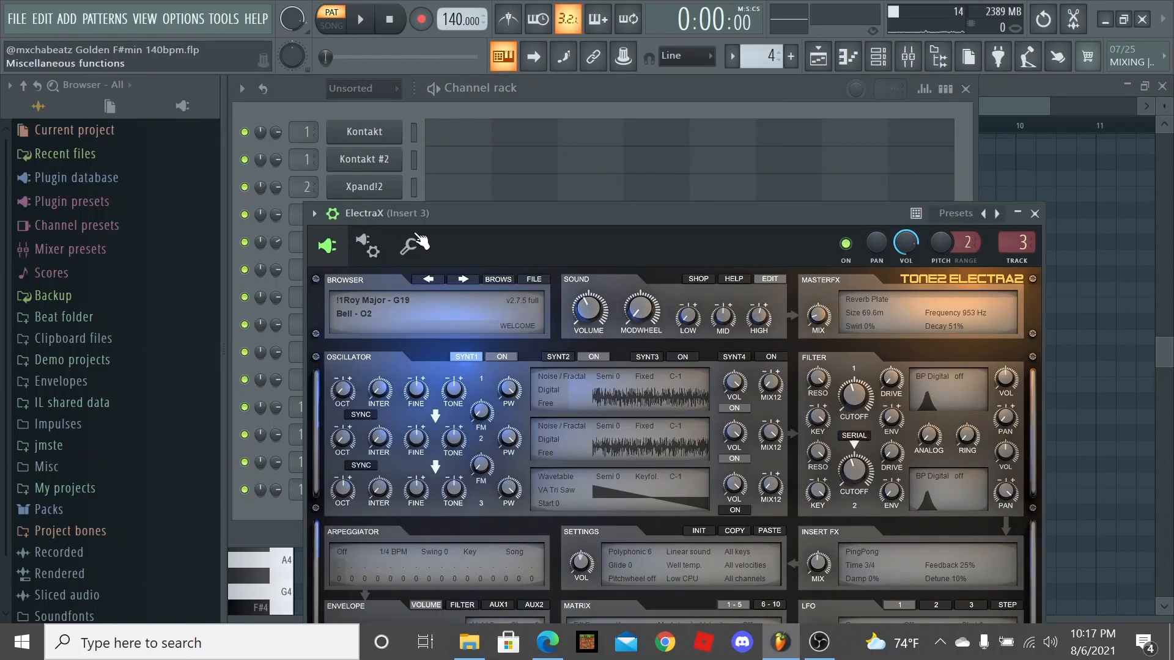
mouse_move(500, 231)
left_mouse_down()
mouse_move(535, 189)
mouse_move(473, 159)
left_mouse_up()
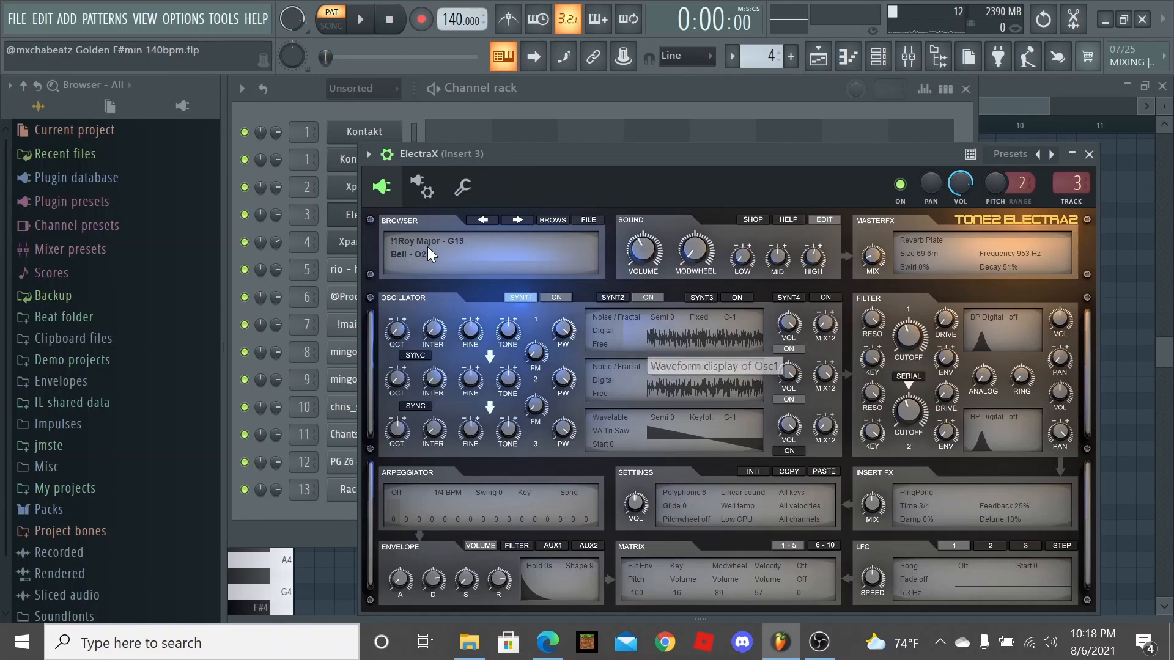
left_click(564, 223)
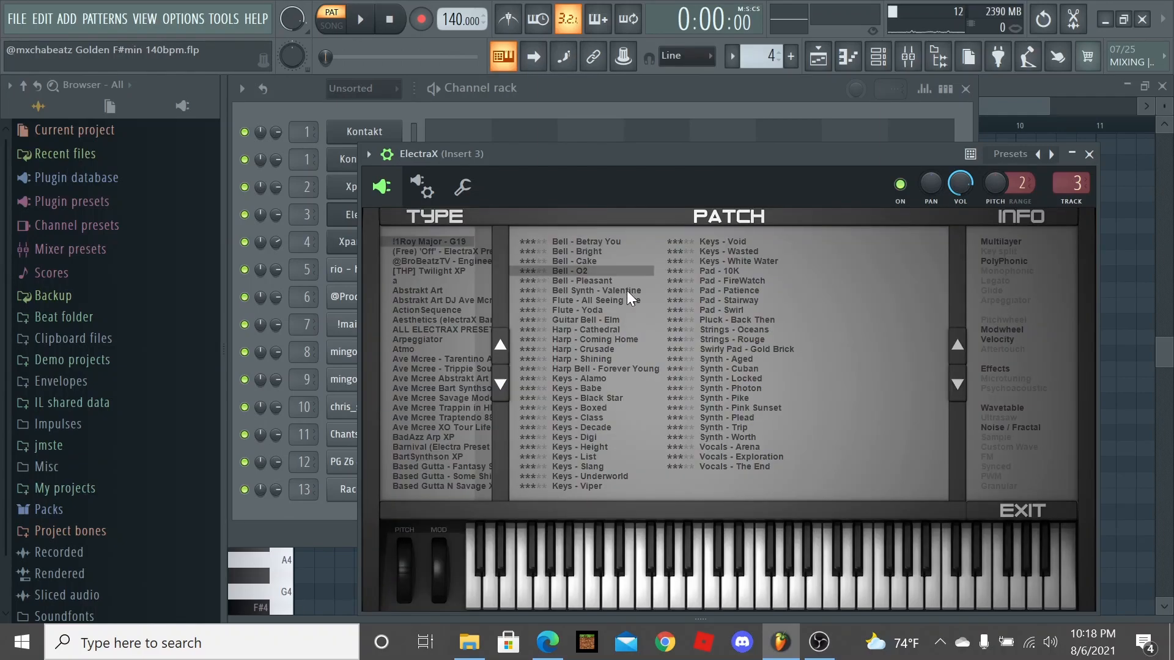
left_click(1091, 155)
left_click(966, 89)
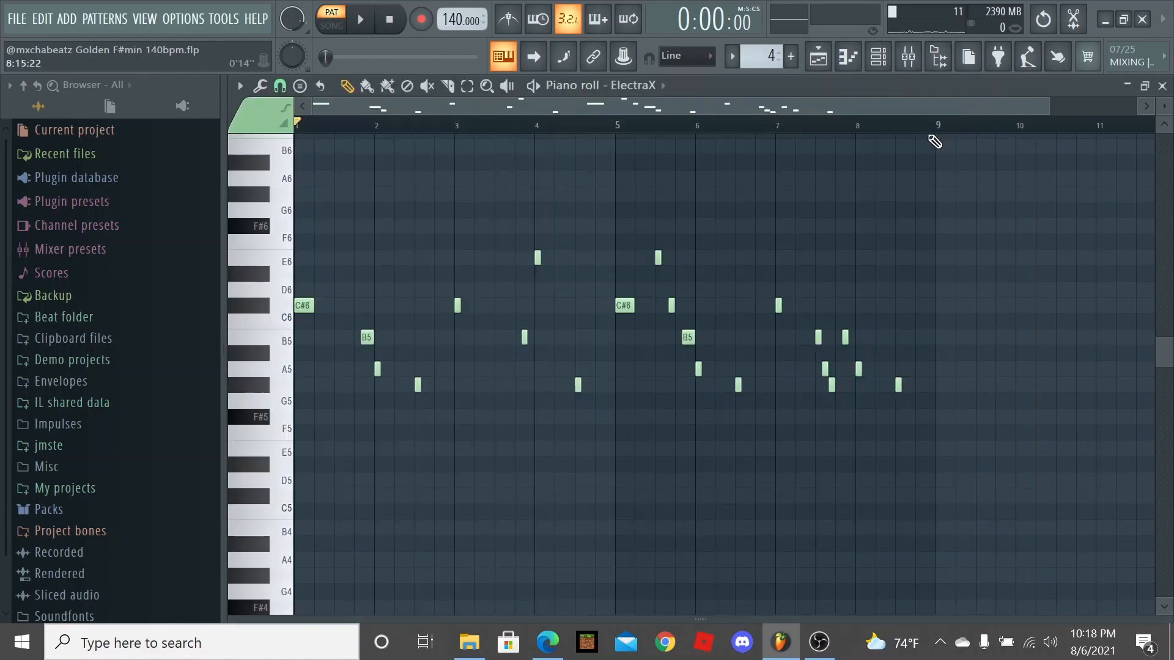
scroll(842, 187, "down", 2)
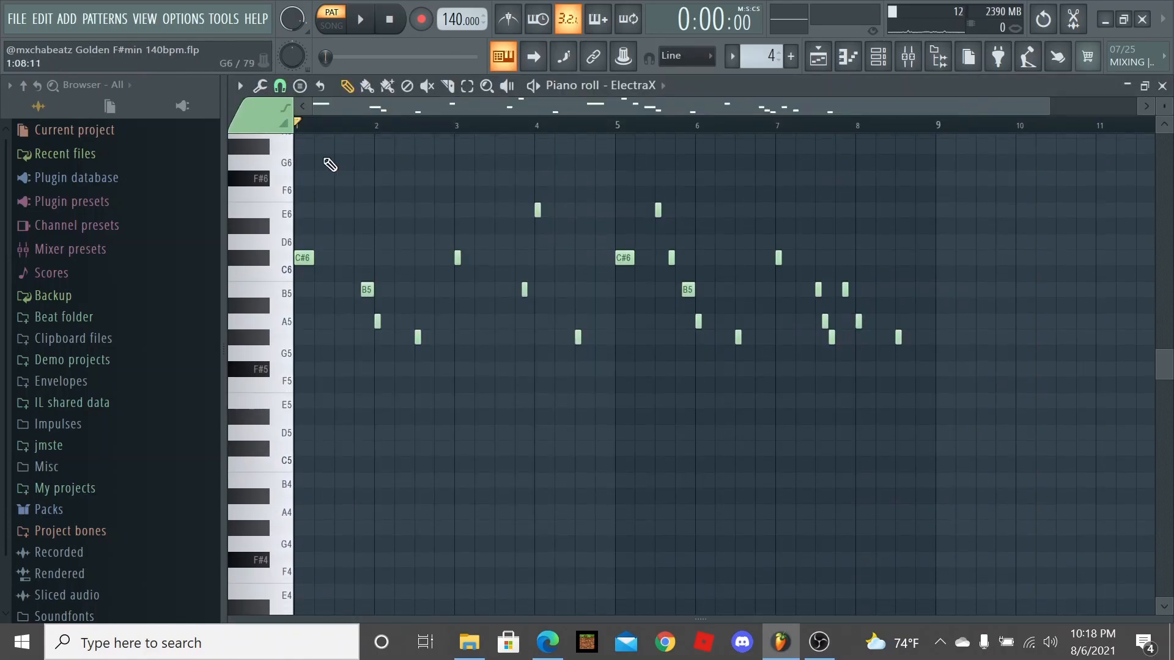
left_click_drag(333, 108, 333, 147)
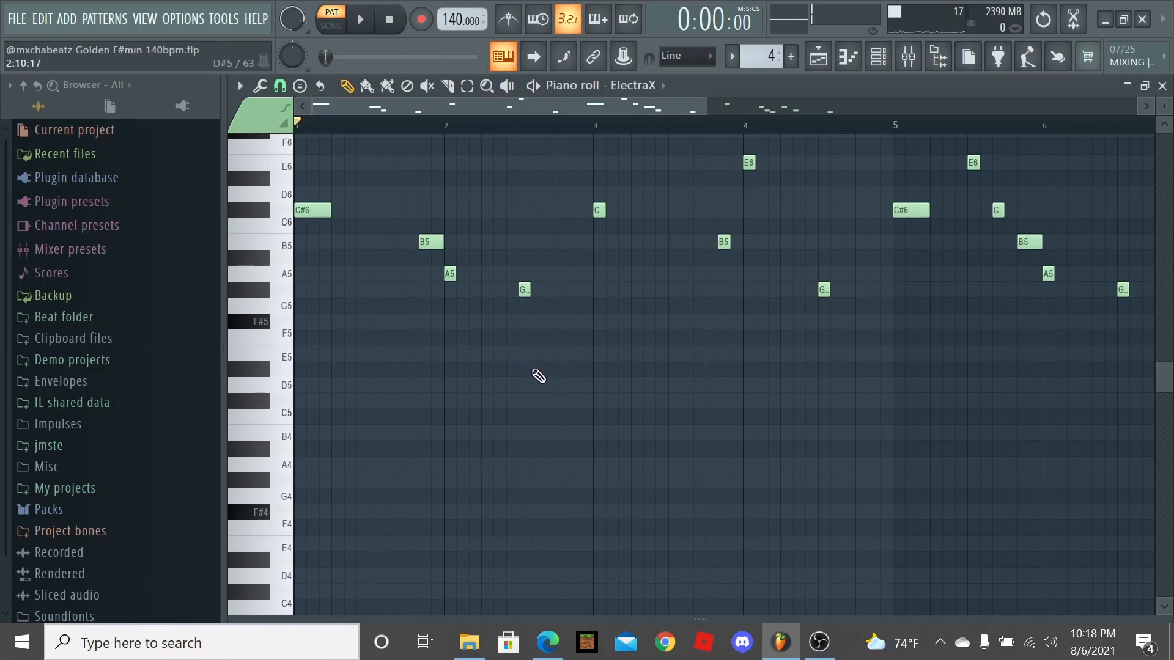
scroll(491, 399, "down", 2)
scroll(422, 422, "up", 2)
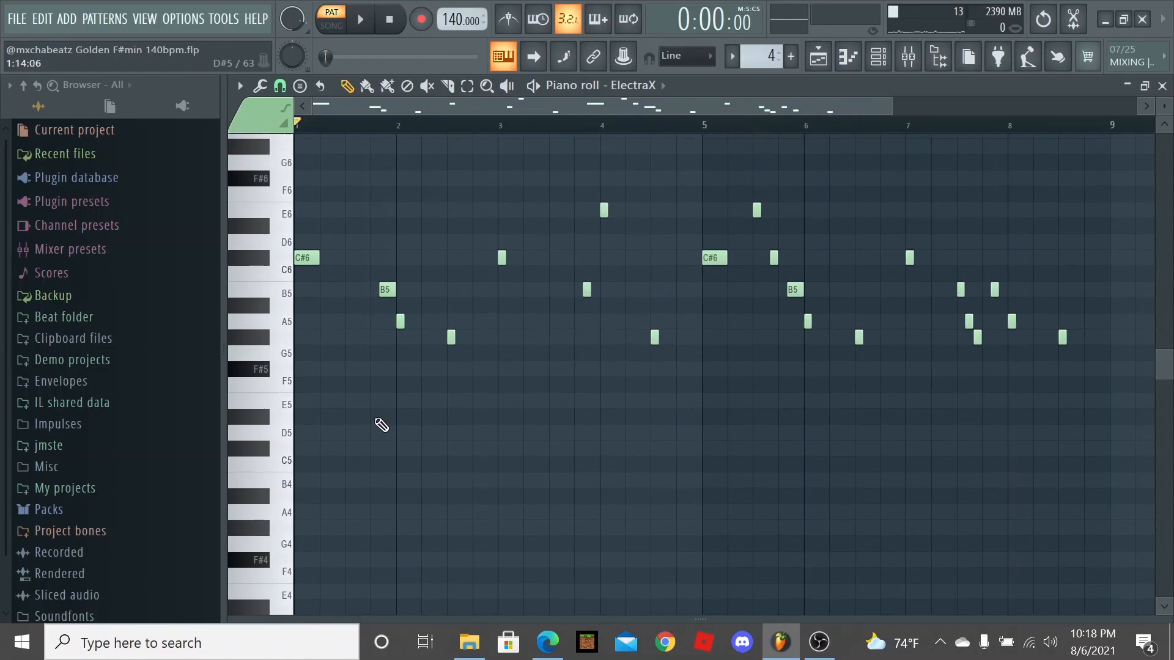
scroll(391, 428, "up", 1)
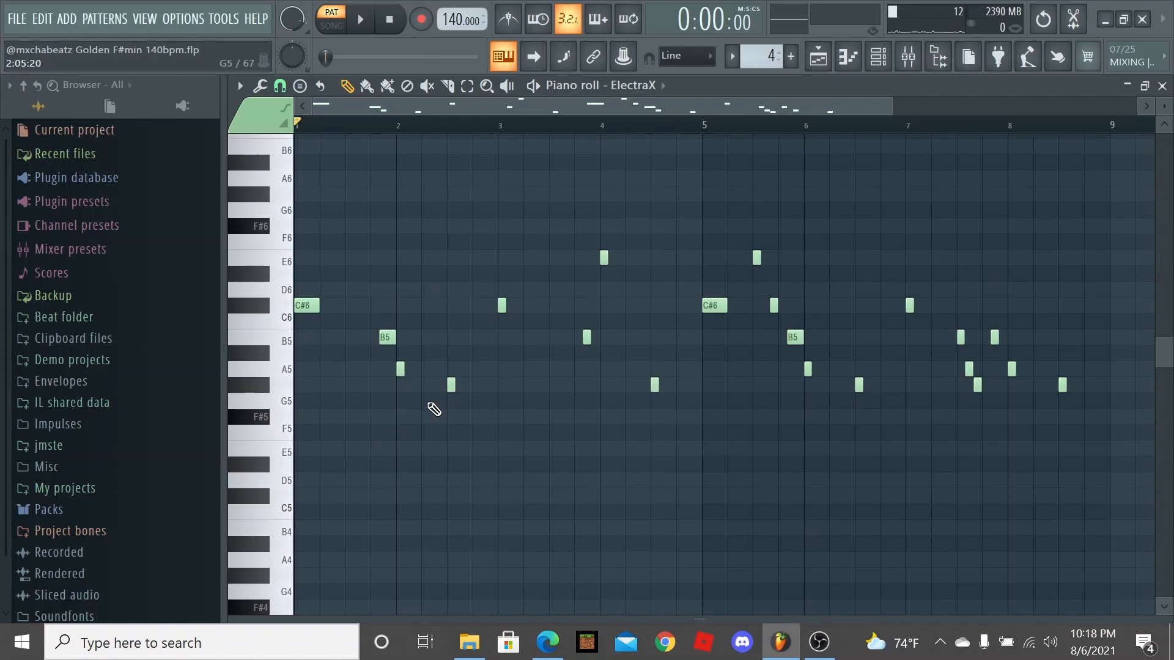
key("space")
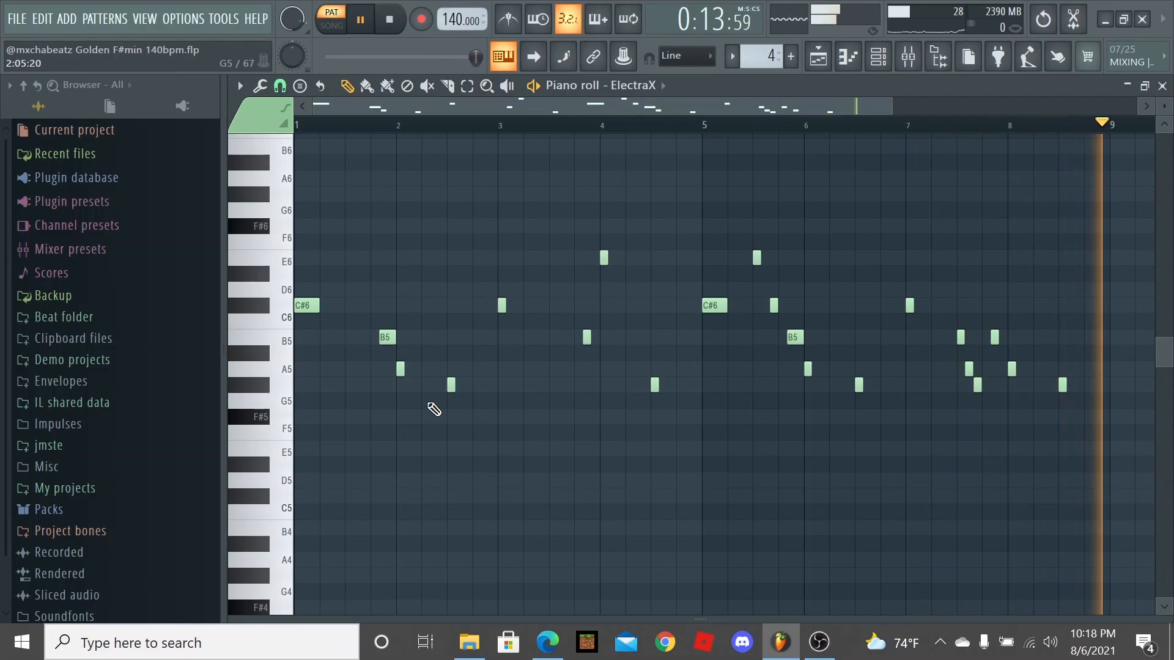
key("space")
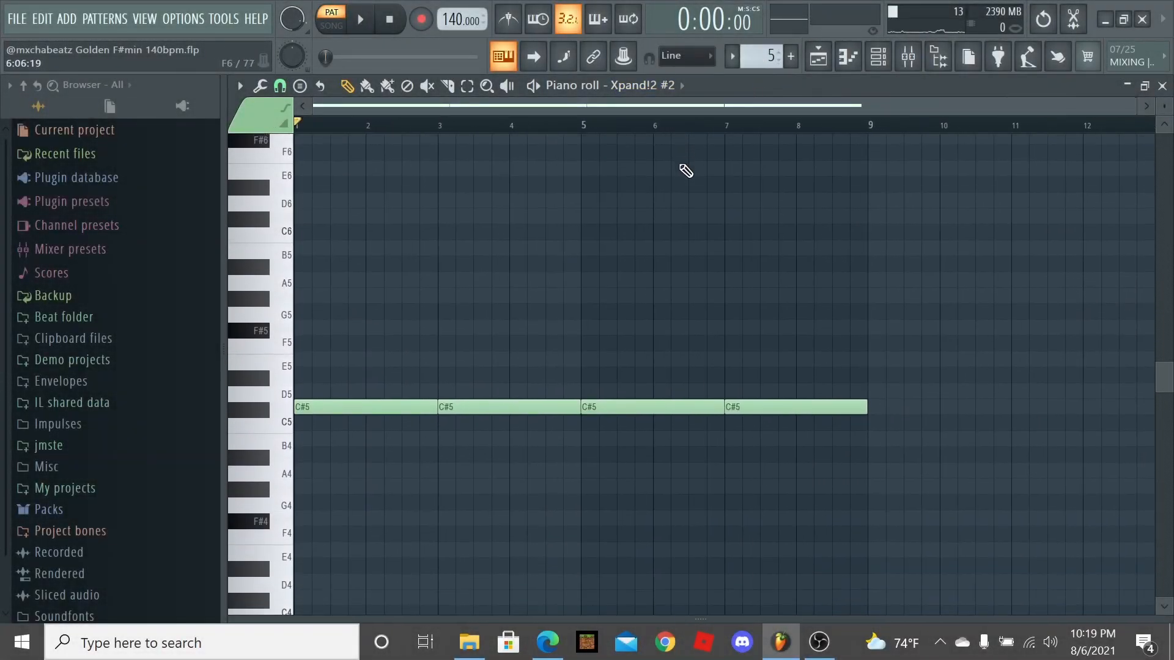
scroll(688, 171, "down", 2)
scroll(692, 179, "down", 1)
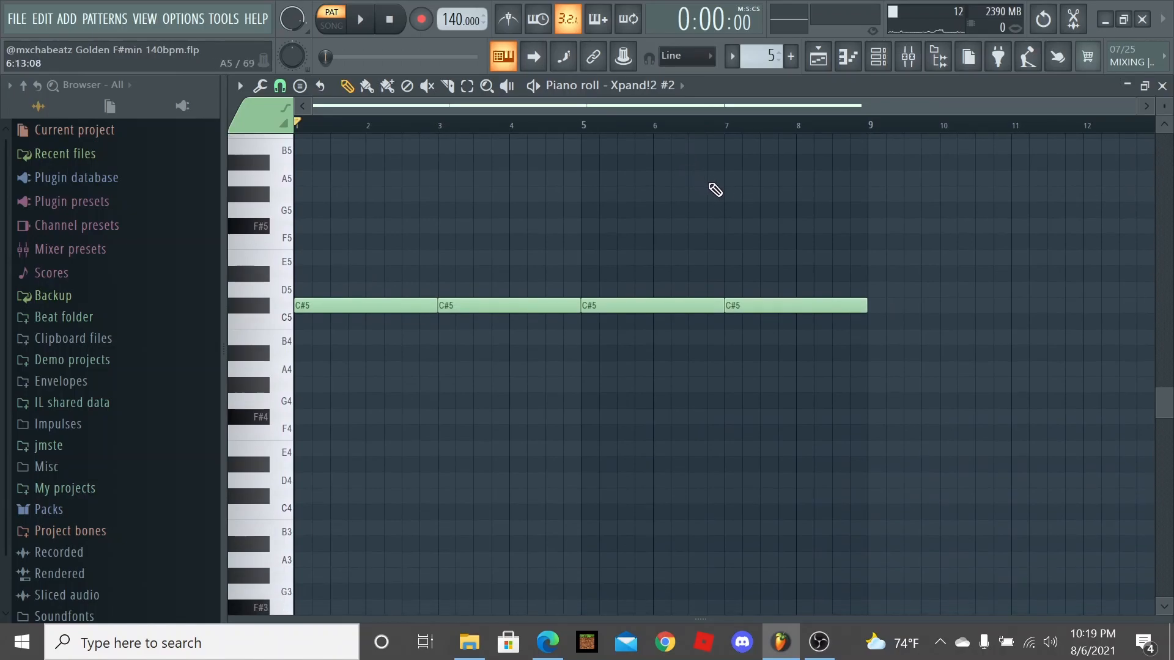
Play back the four sustained C#5 Xpand!2 #2 pad notes and stop.
key("space")
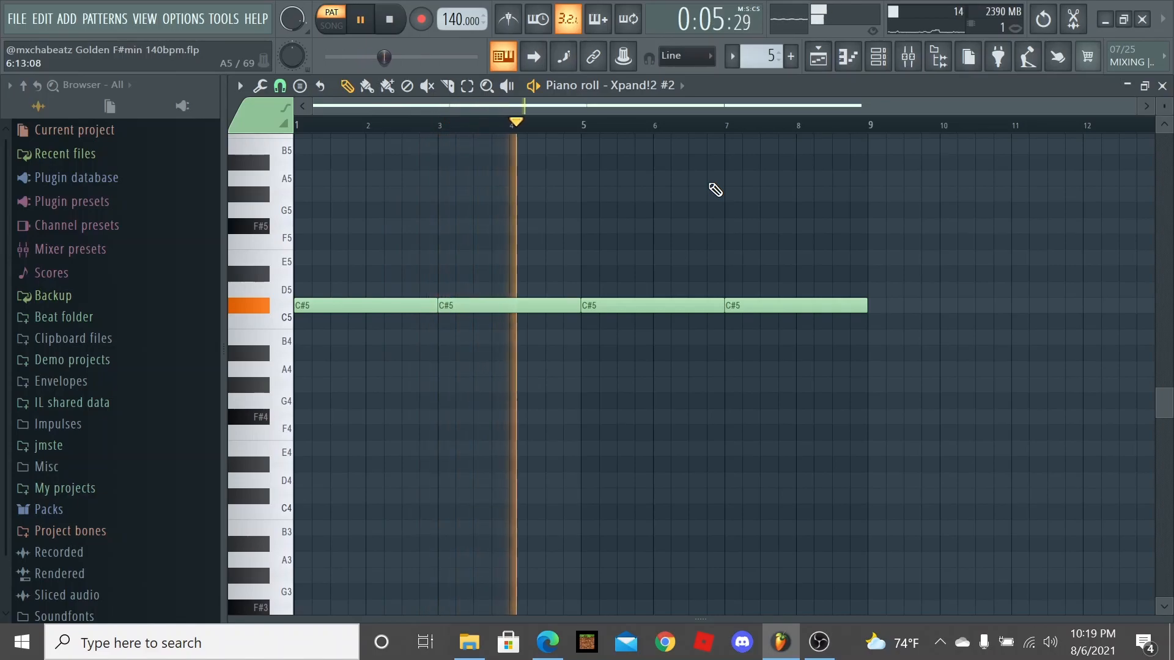
key("space")
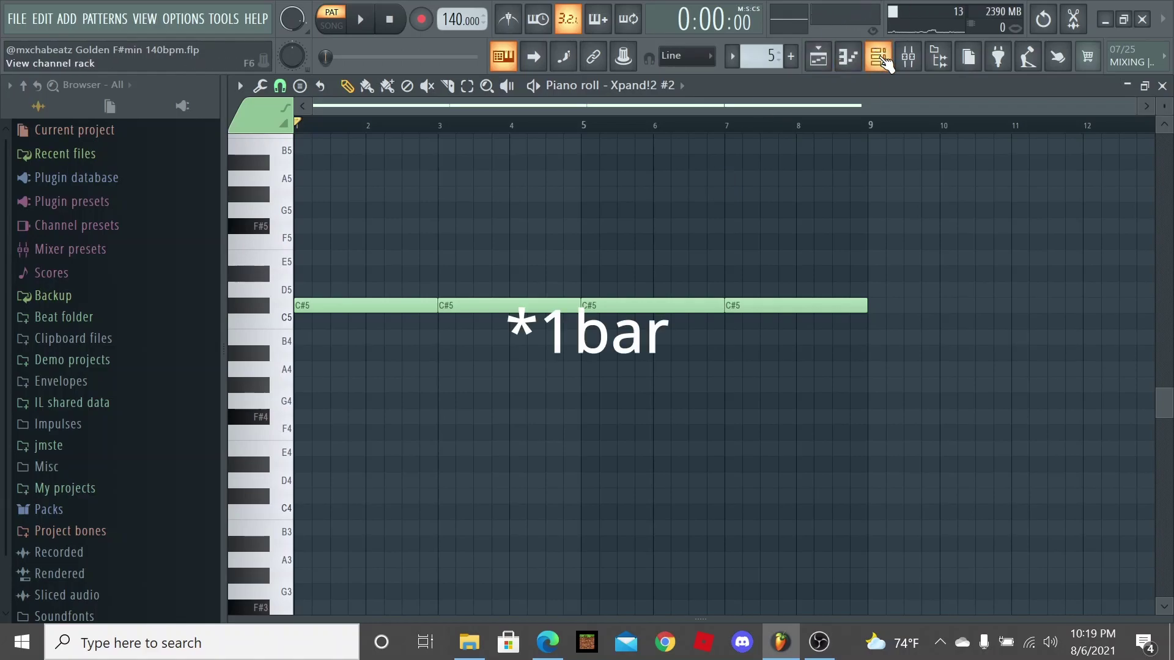
Check the Xpand!2 #2 instrument's 28 DNA pad preset in its preset list, then close it.
left_click(879, 58)
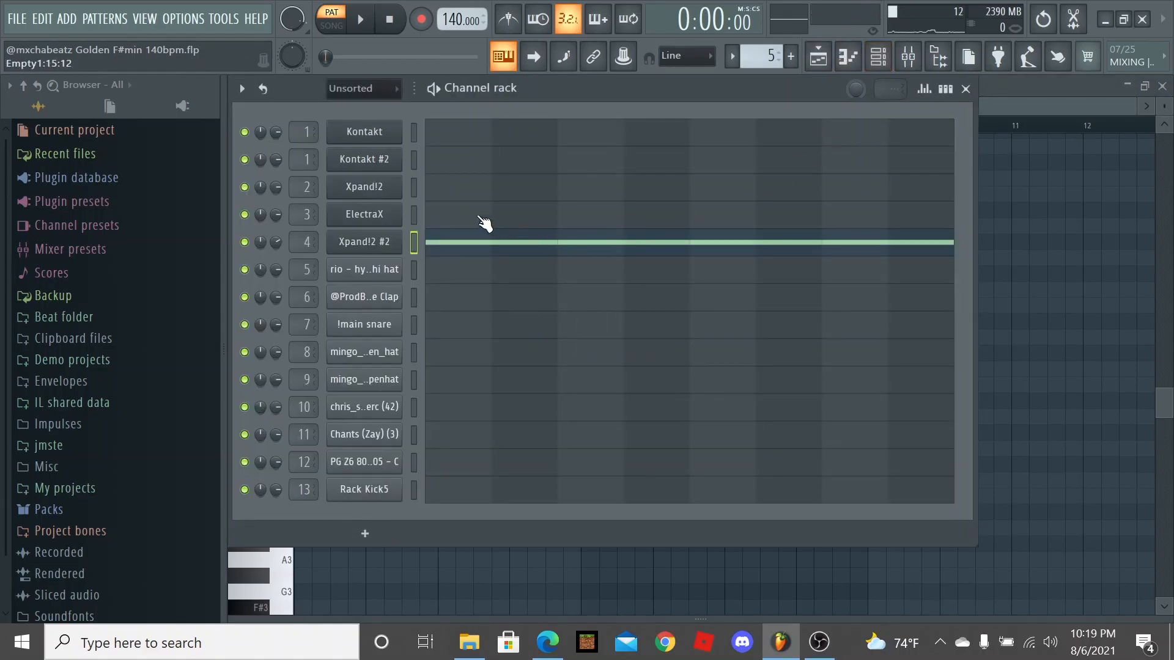
left_click(386, 244)
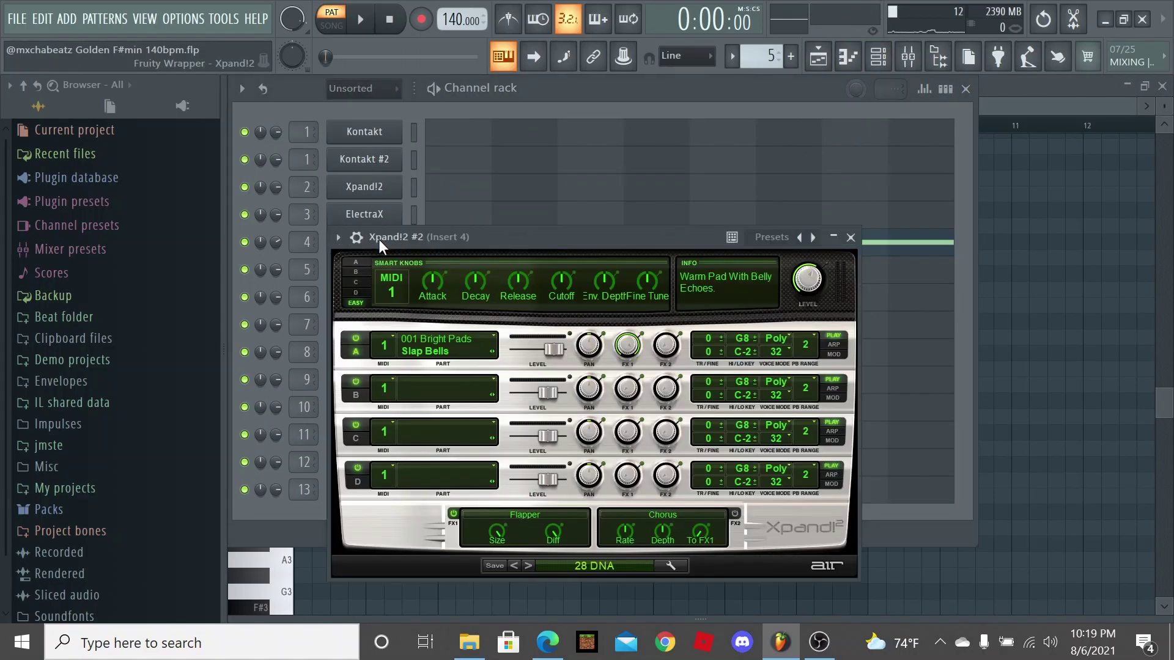
left_click(598, 566)
mouse_move(580, 345)
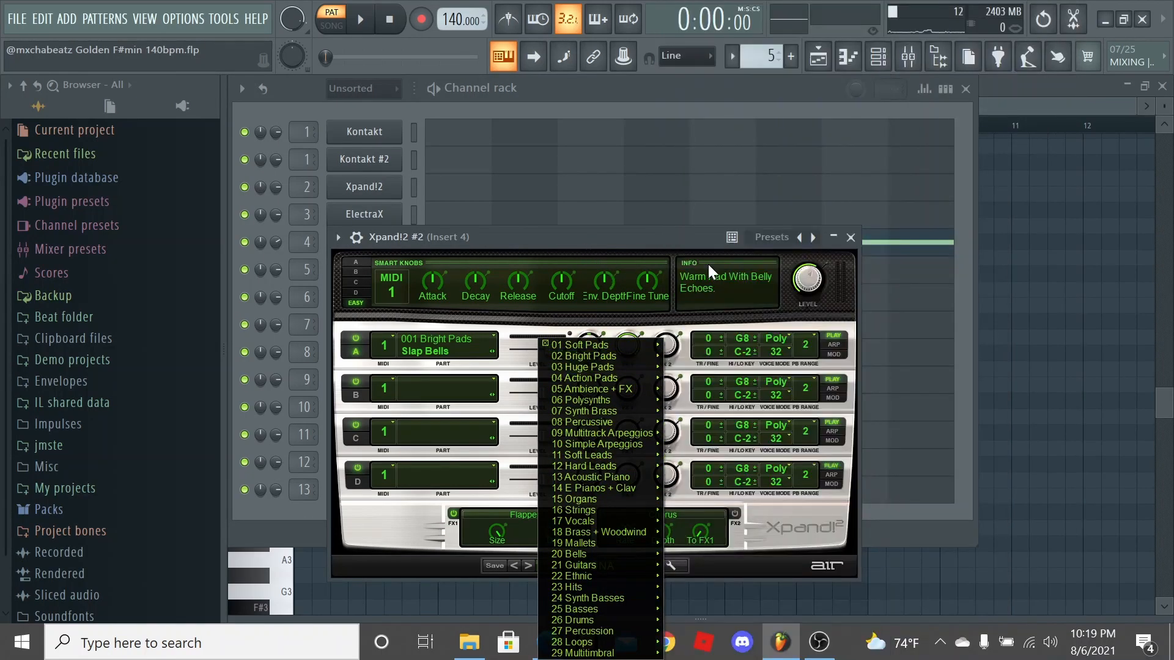
left_click(868, 238)
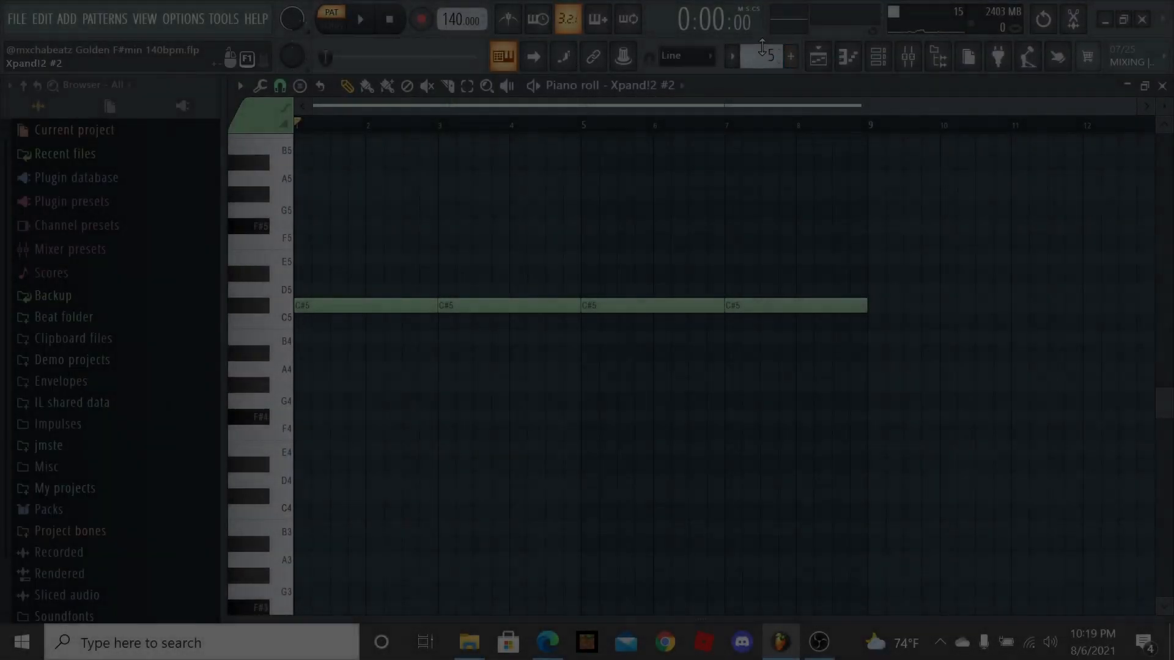
Target the piano roll at the hydrate hi hat channel and adjust the grid snap.
left_click(665, 86)
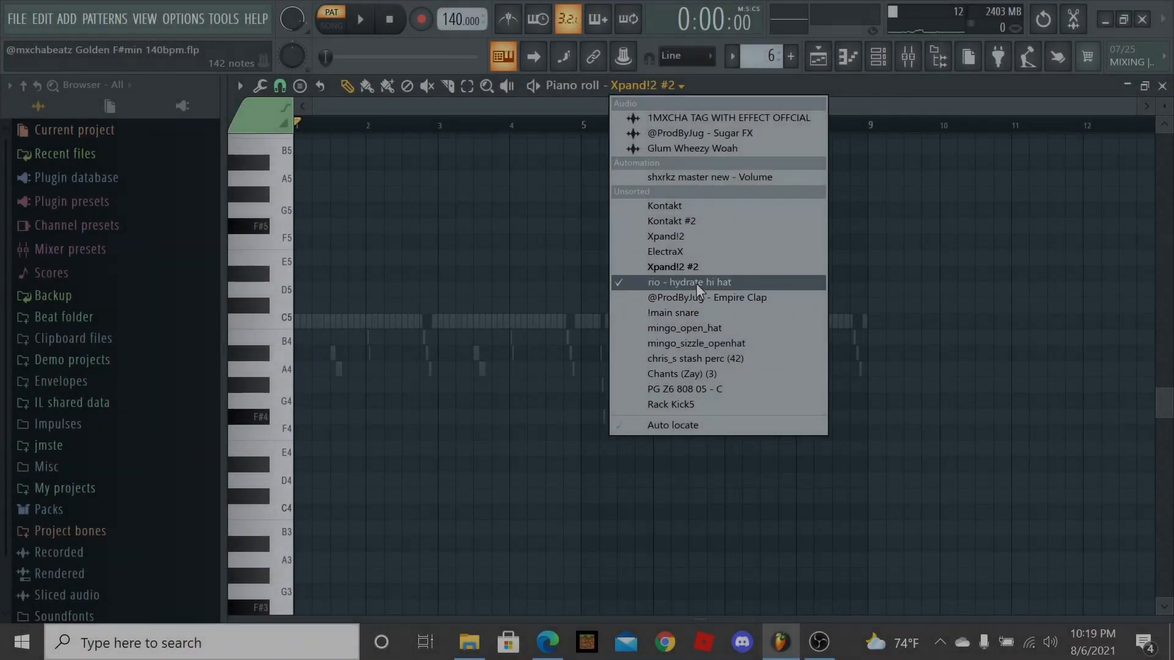
left_click(695, 282)
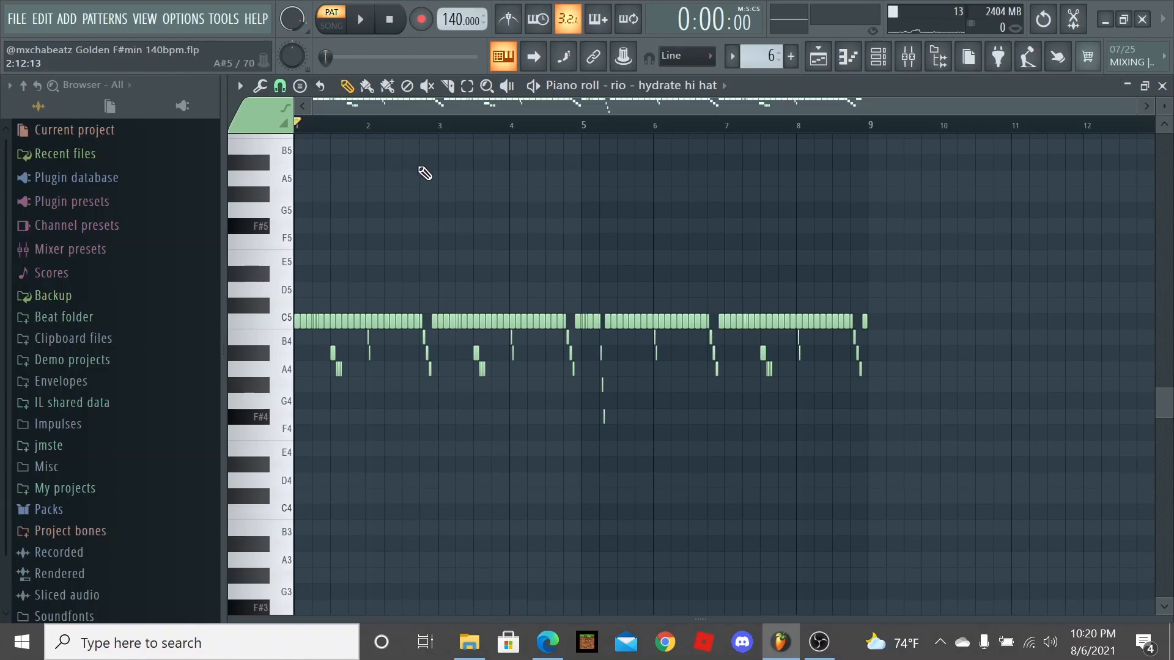
left_click(282, 86)
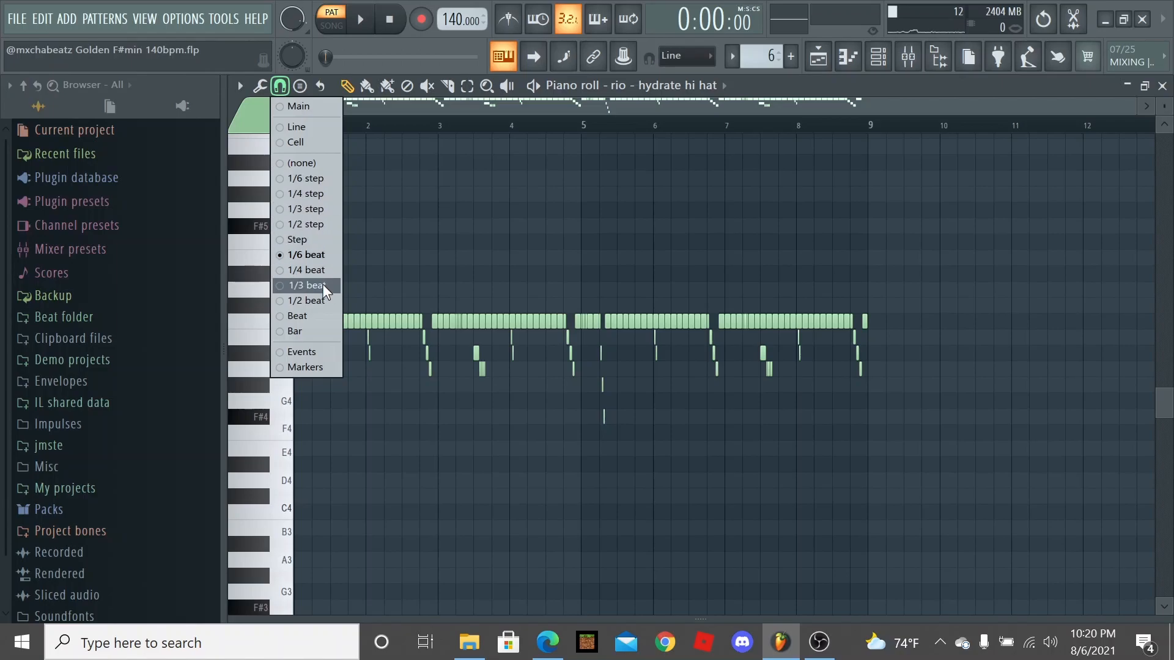
left_click(531, 236)
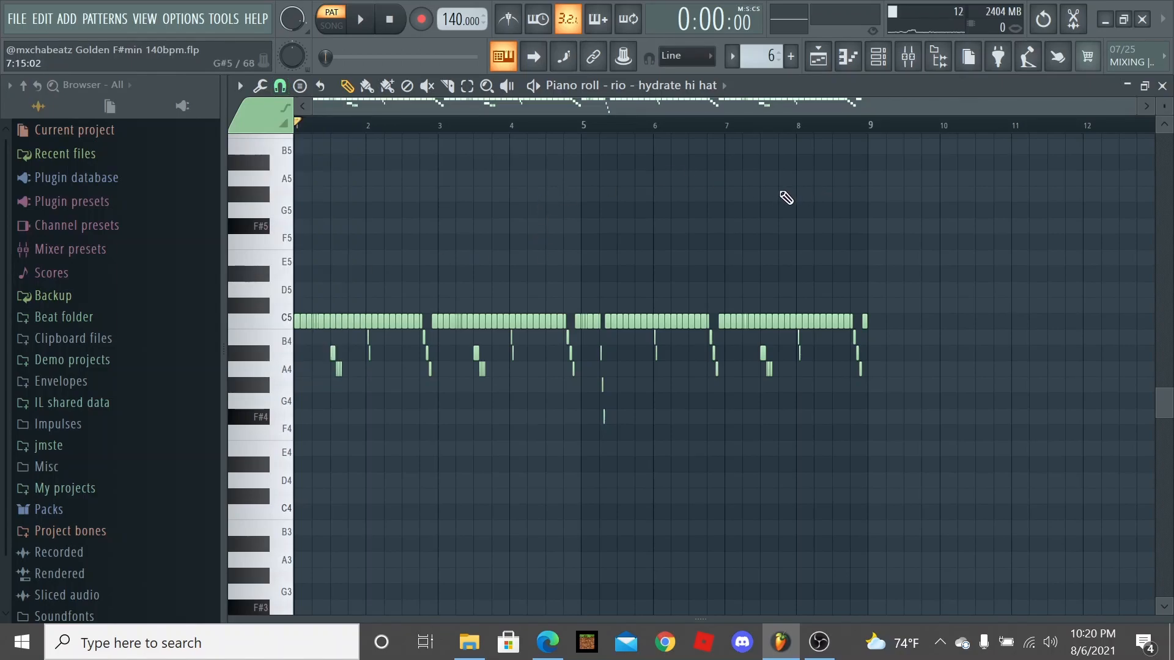
scroll(372, 197, "up", 1)
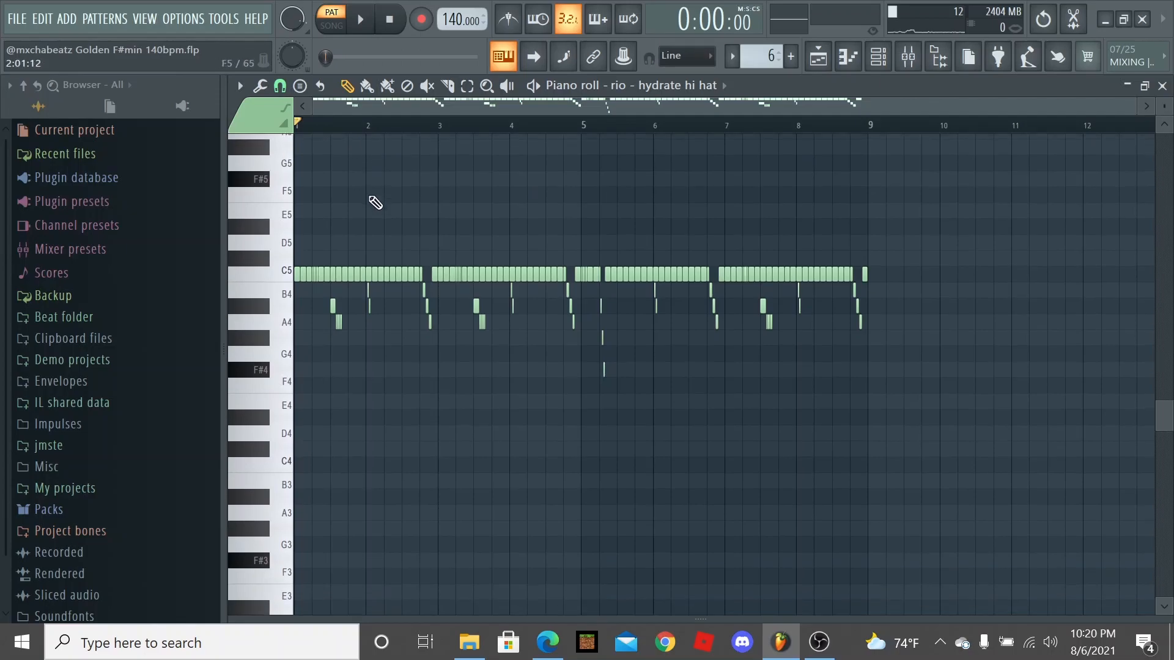
Clone the hydrate hi hat channel and bring up the empty hi hat #2 copy's notes.
left_click(878, 57)
right_click(364, 271)
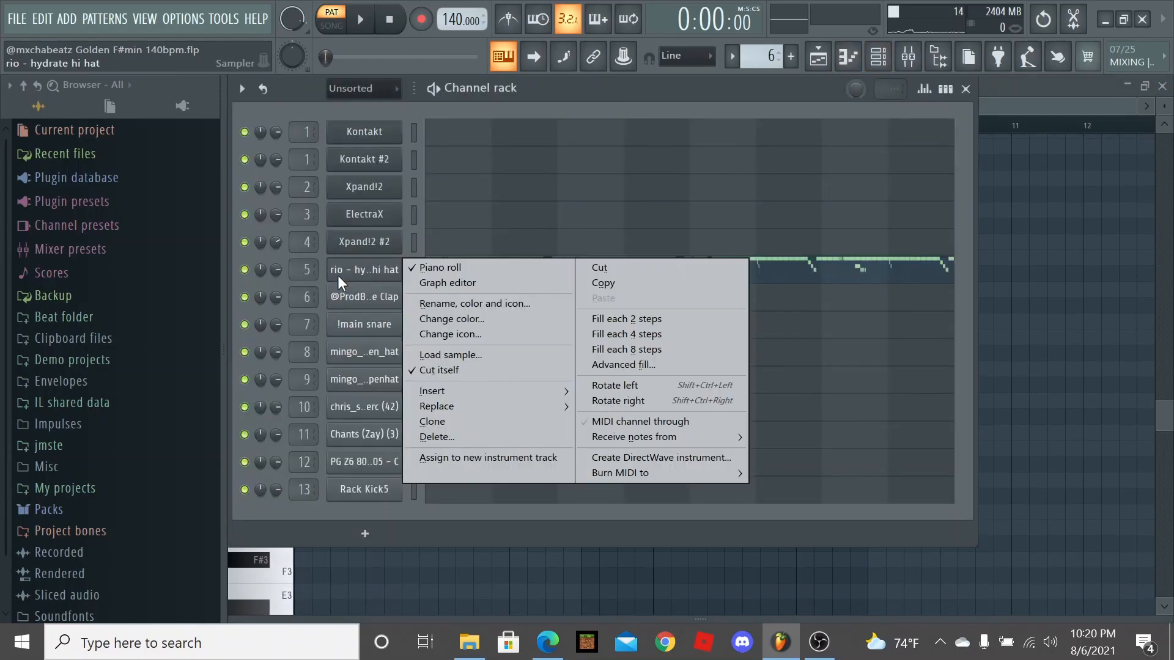
left_click(433, 421)
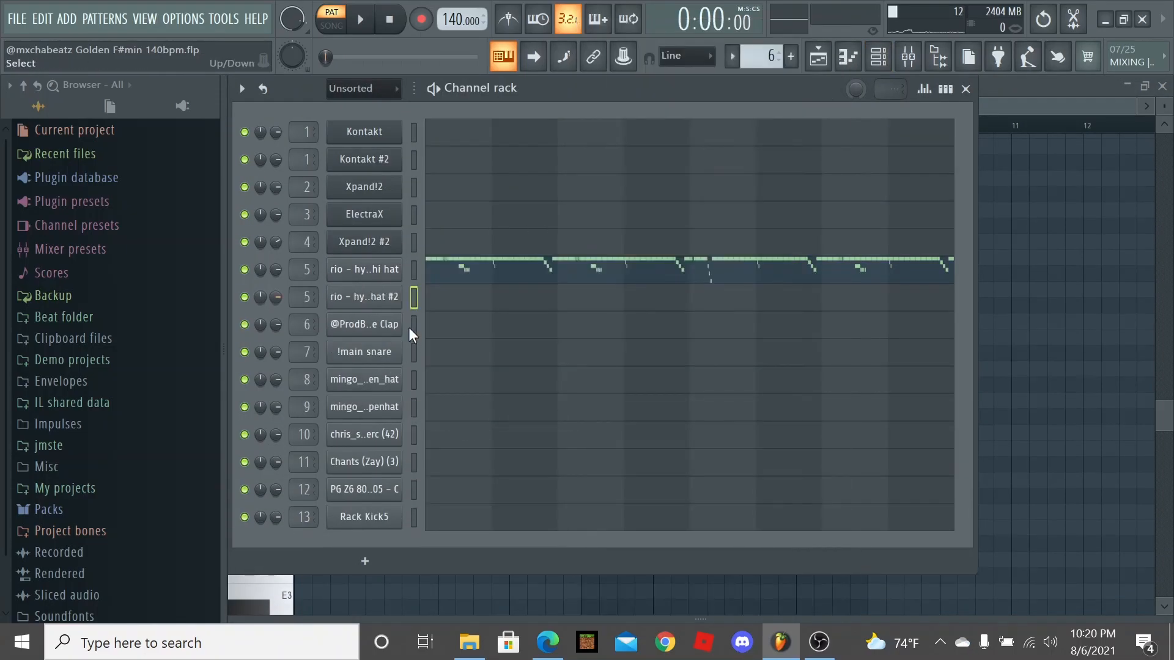
left_click(512, 305)
scroll(458, 275, "down", 3)
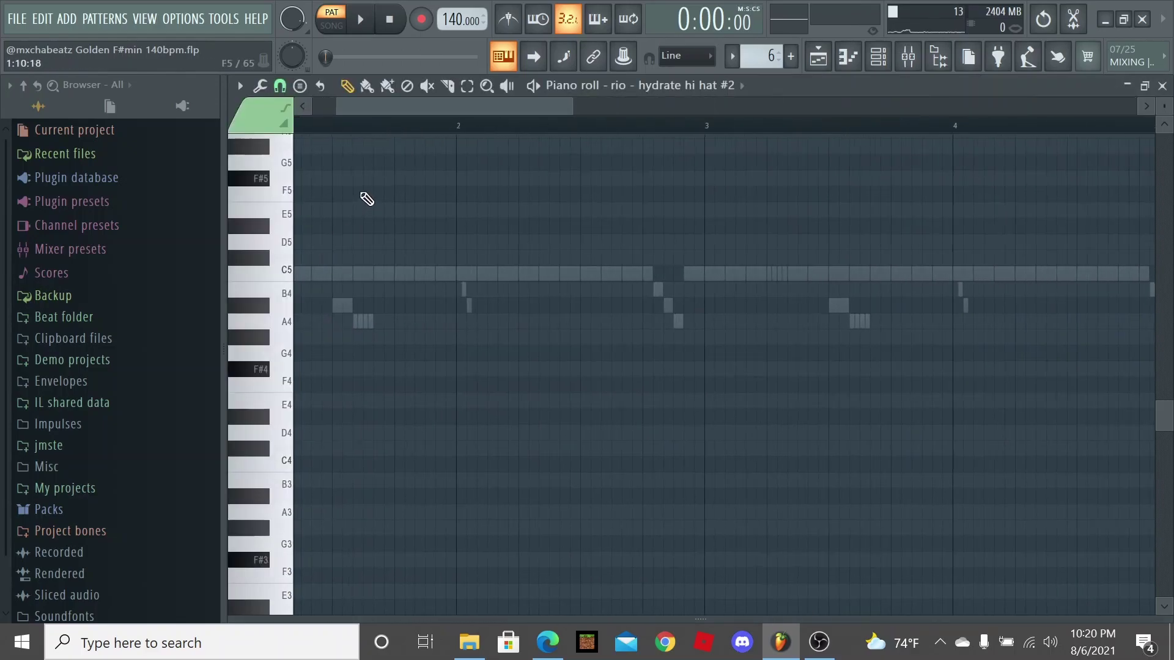
Snap to 1/3 beat and draw a short C5 hi hat note at the pattern start.
left_click(289, 110)
left_click(312, 208)
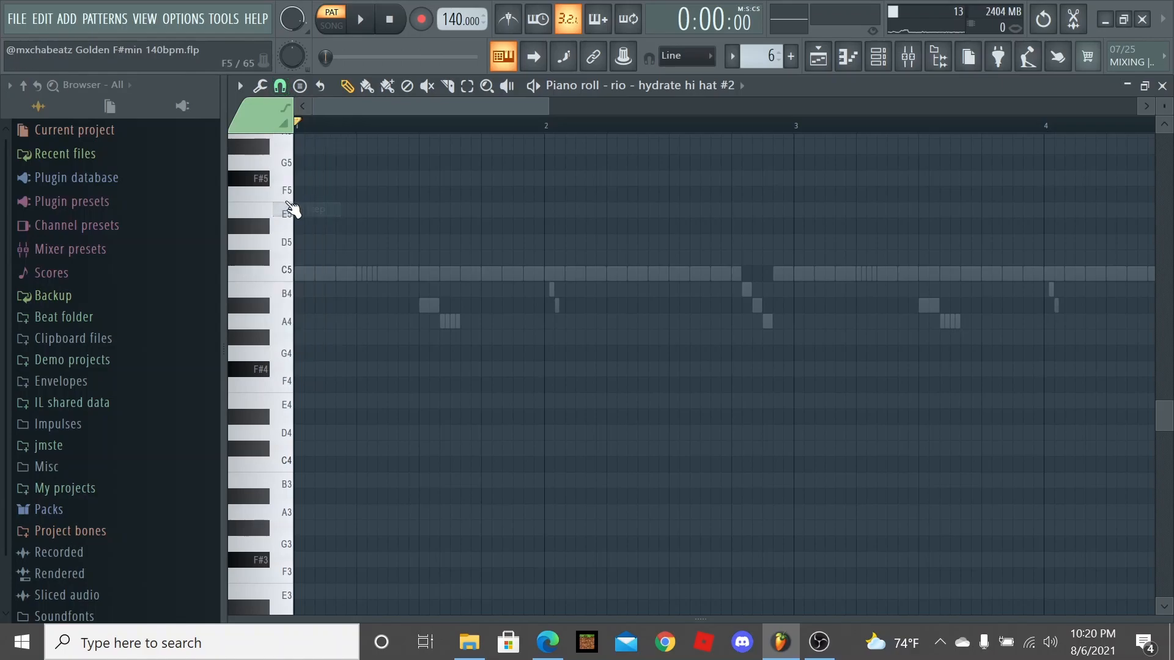
scroll(358, 118, "up", 2)
scroll(357, 186, "up", 3)
scroll(330, 257, "up", 2)
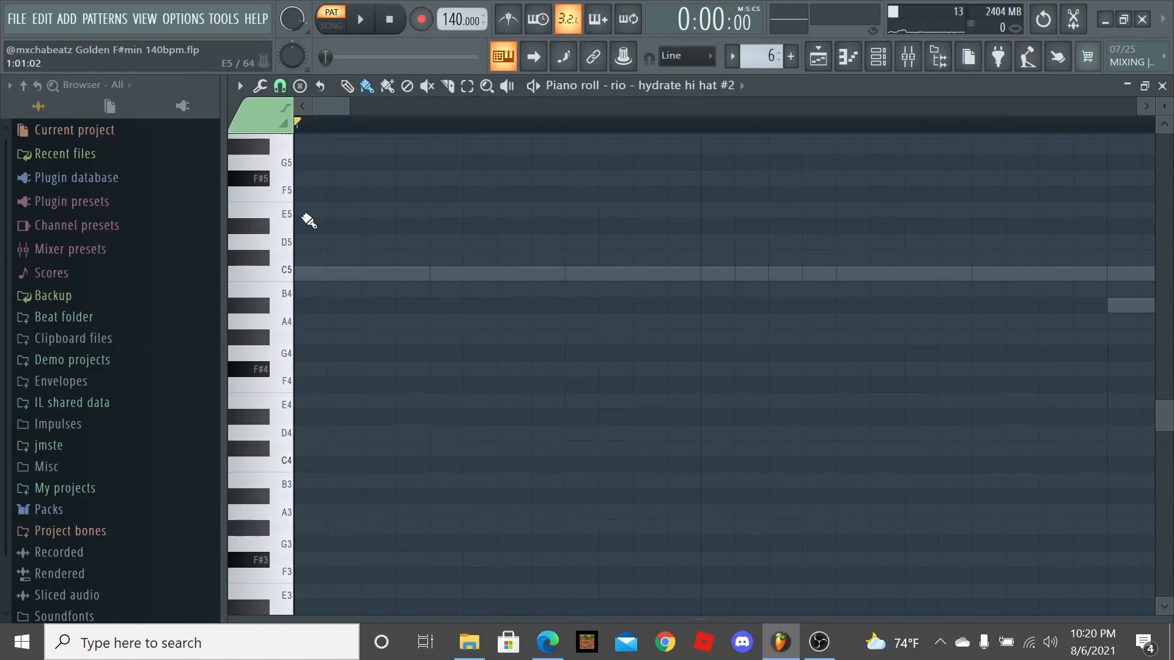
left_click(282, 87)
left_click(306, 285)
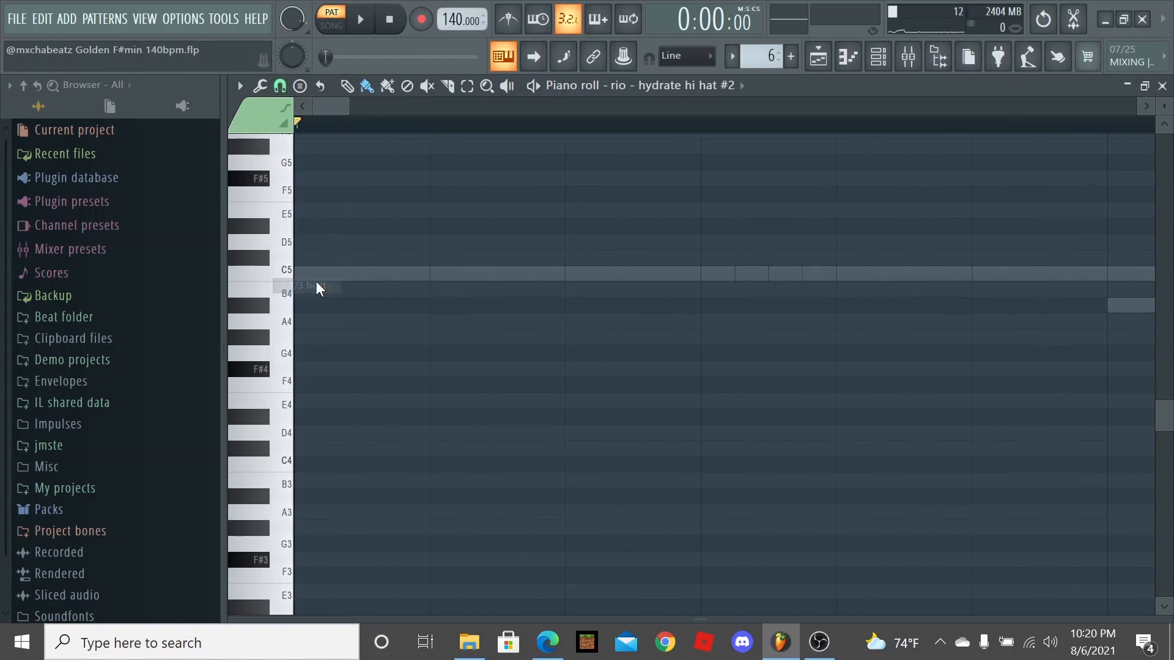
left_click_drag(303, 274, 427, 274)
scroll(444, 315, "down", 2)
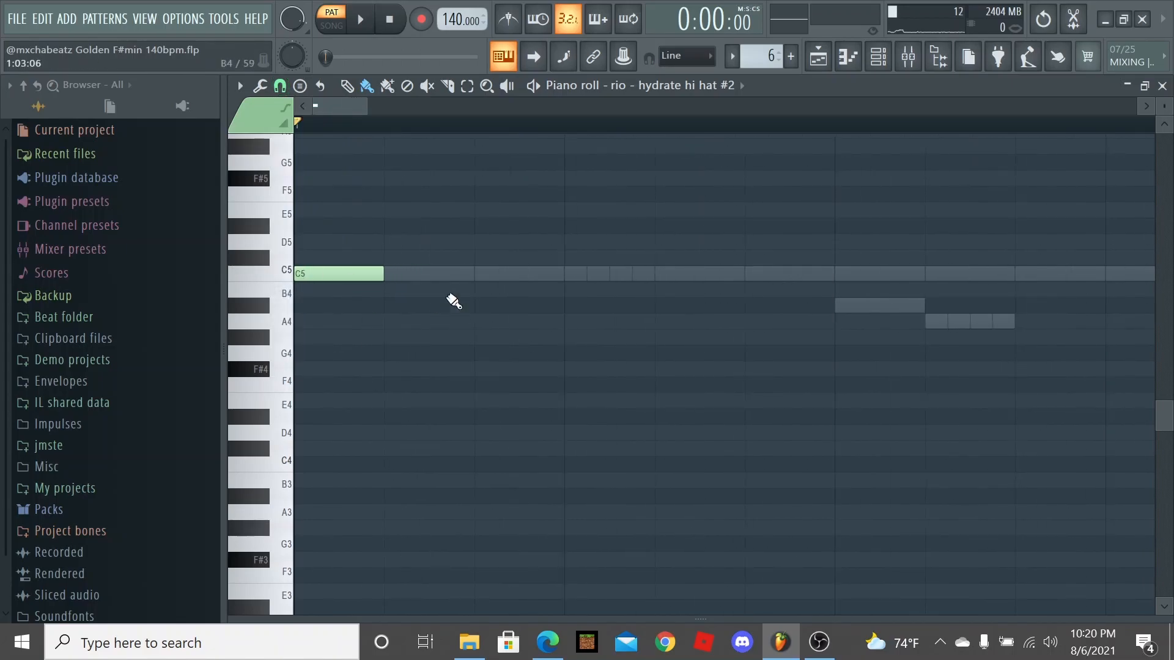
scroll(399, 289, "down", 1)
Play back the eight-bar run of C5 hats, deselecting the notes, then stop.
key("space")
scroll(486, 294, "down", 3)
scroll(504, 312, "down", 3)
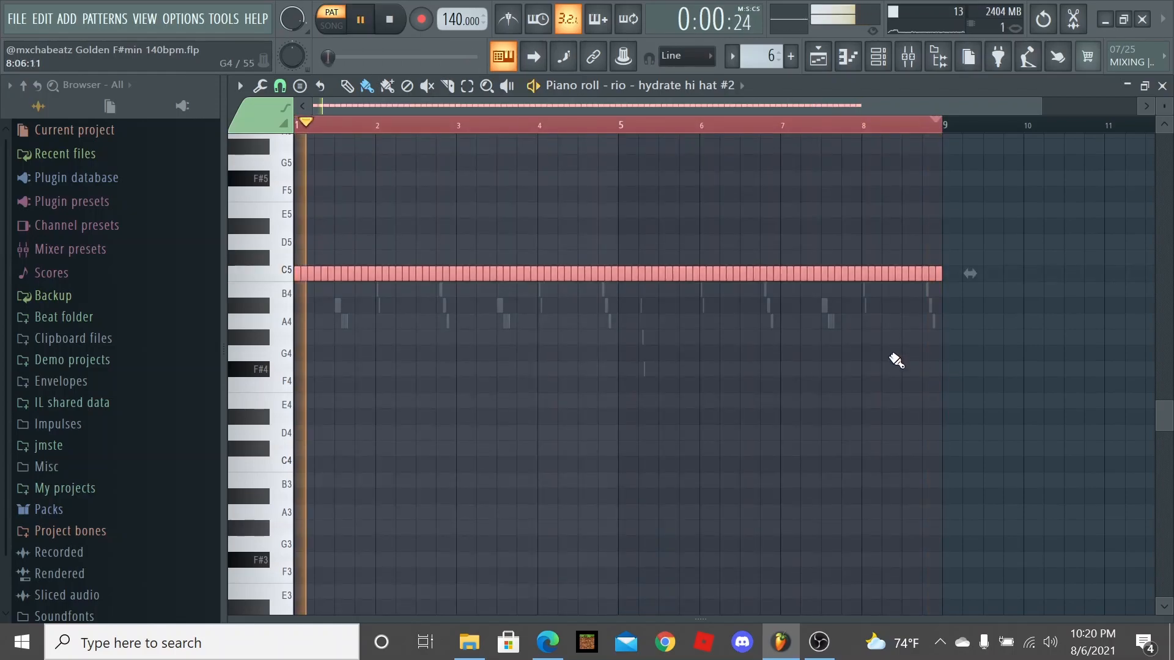
left_click(602, 231)
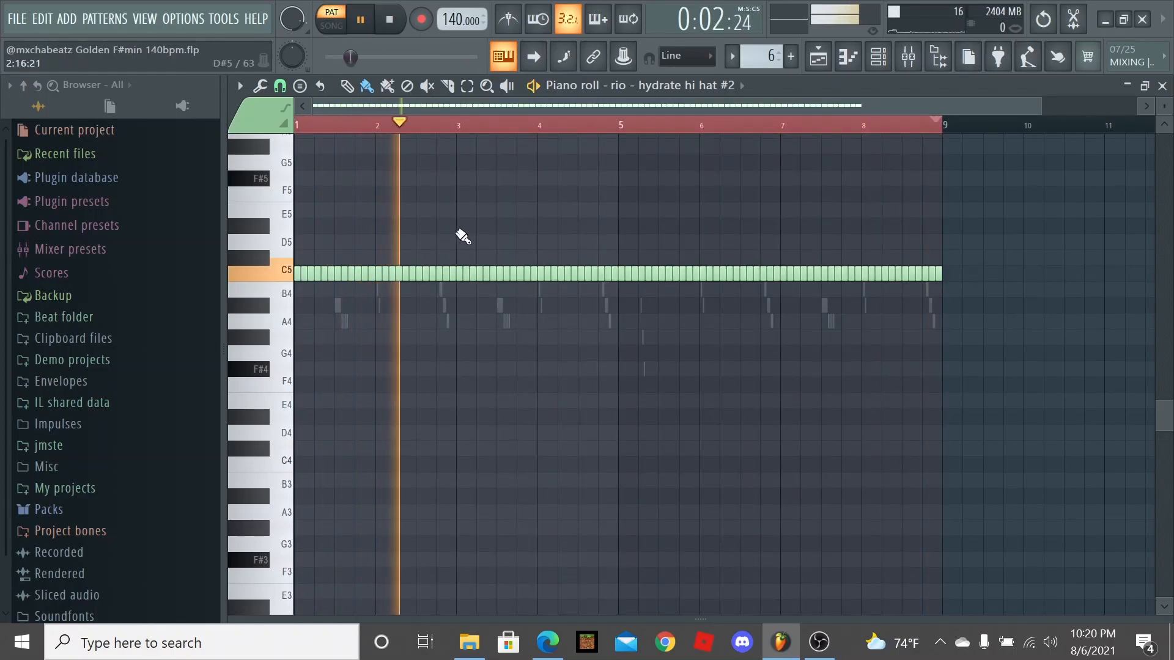
key("space")
Set the grid snap to thirds of a step and reset the song position.
left_click(280, 86)
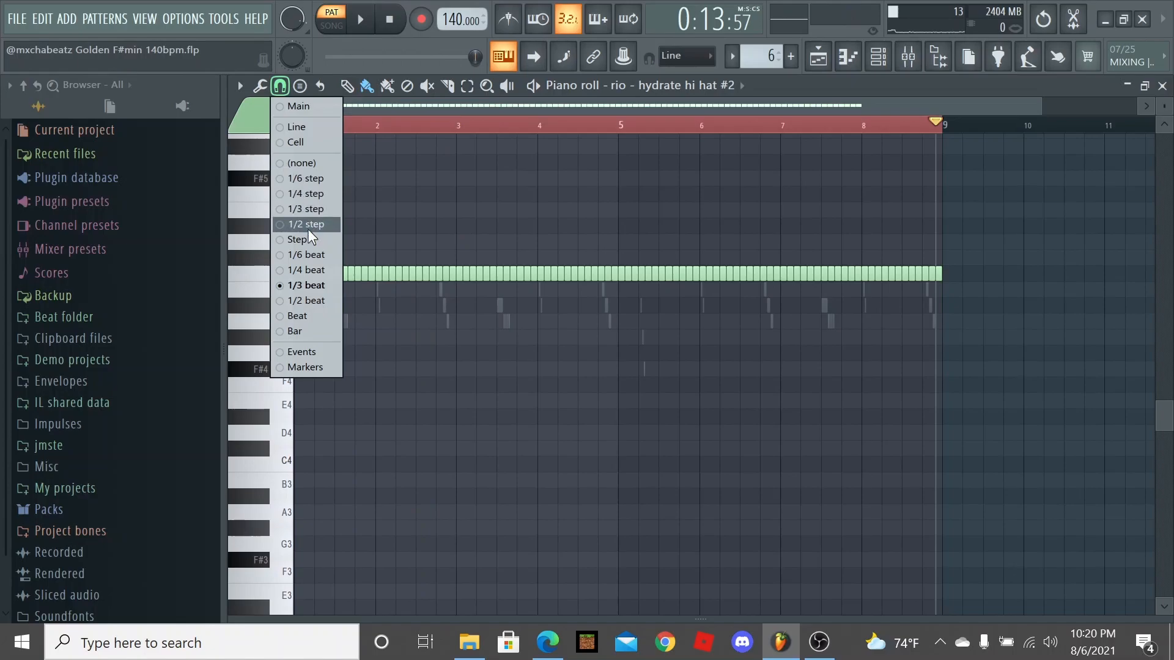
left_click(306, 208)
key("space")
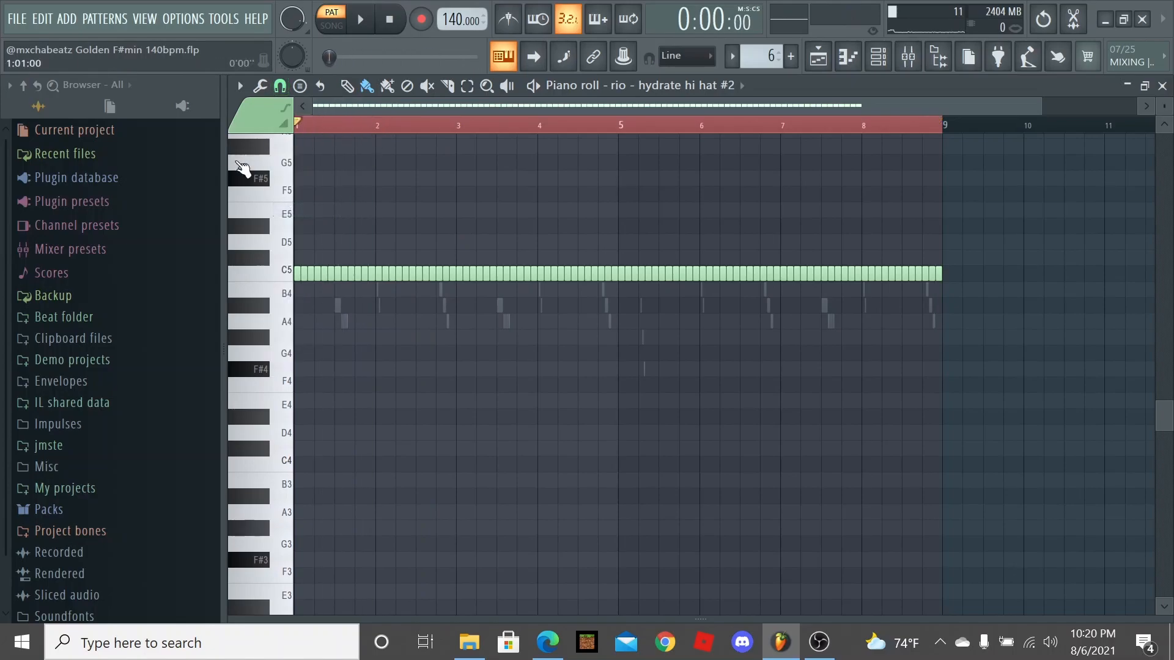
scroll(261, 285, "up", 4)
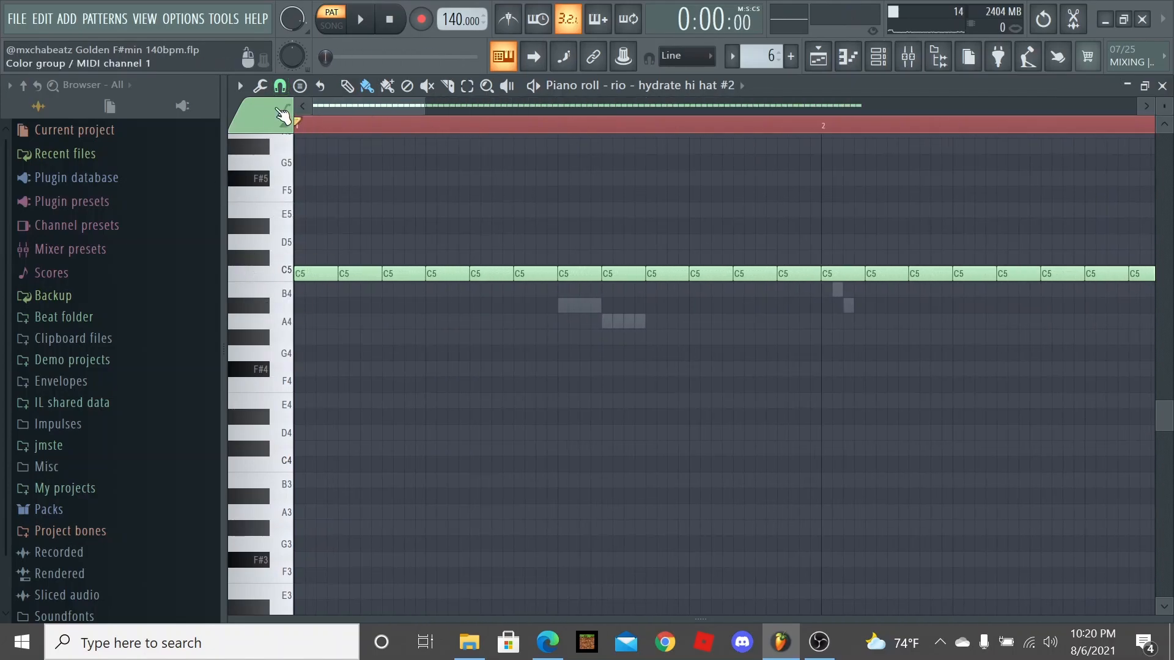
left_click(262, 85)
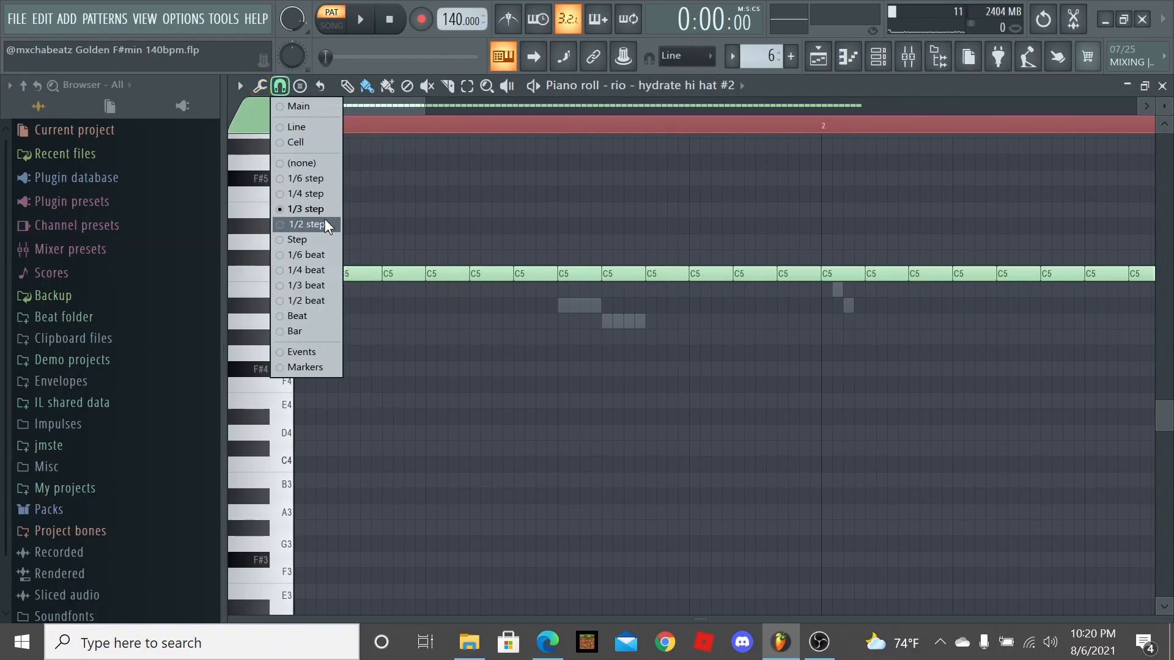
left_click(438, 199)
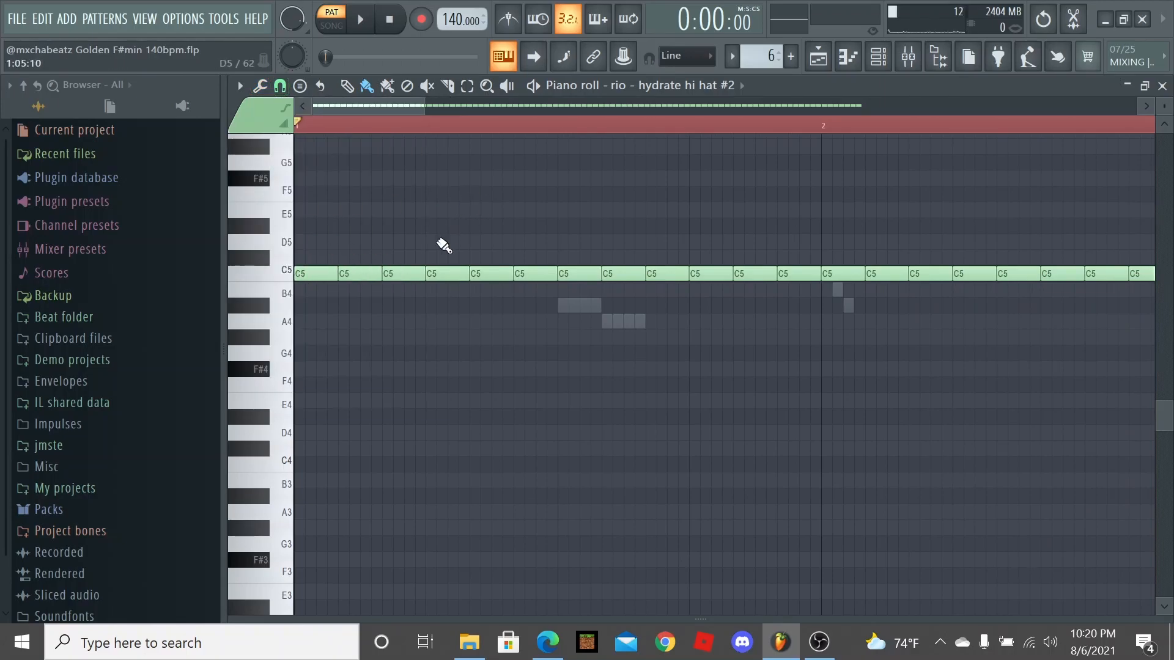
scroll(367, 184, "up", 3)
scroll(367, 119, "up", 1)
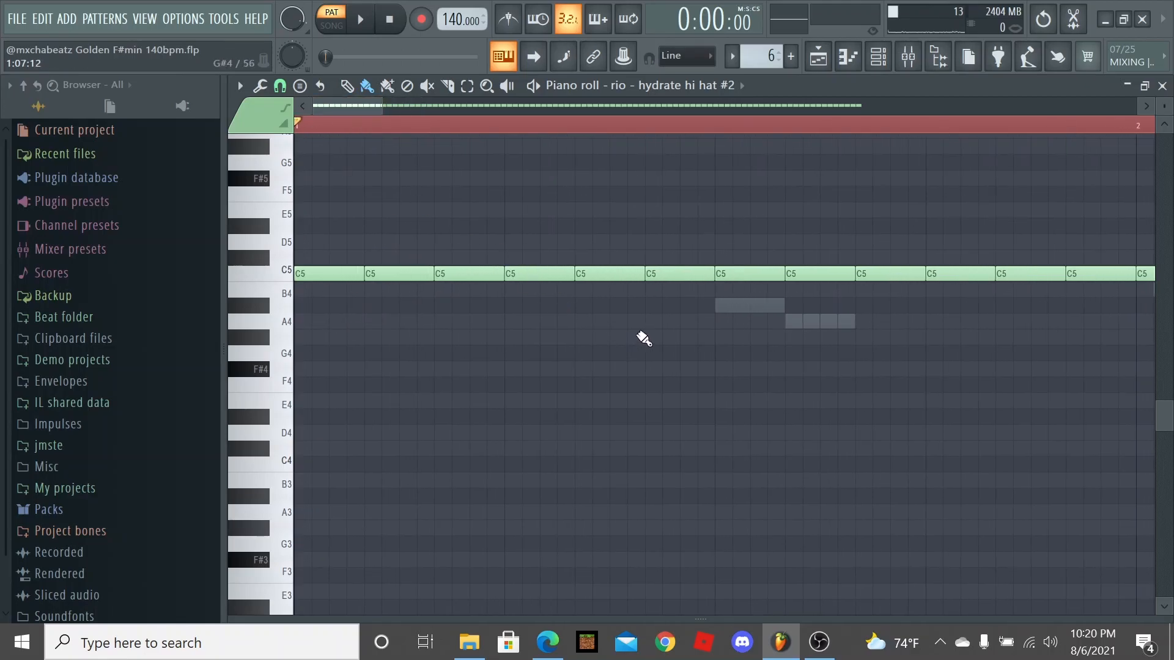
Add A#4 and A4 hat-roll notes under the C5 run and audition them.
left_click(724, 306)
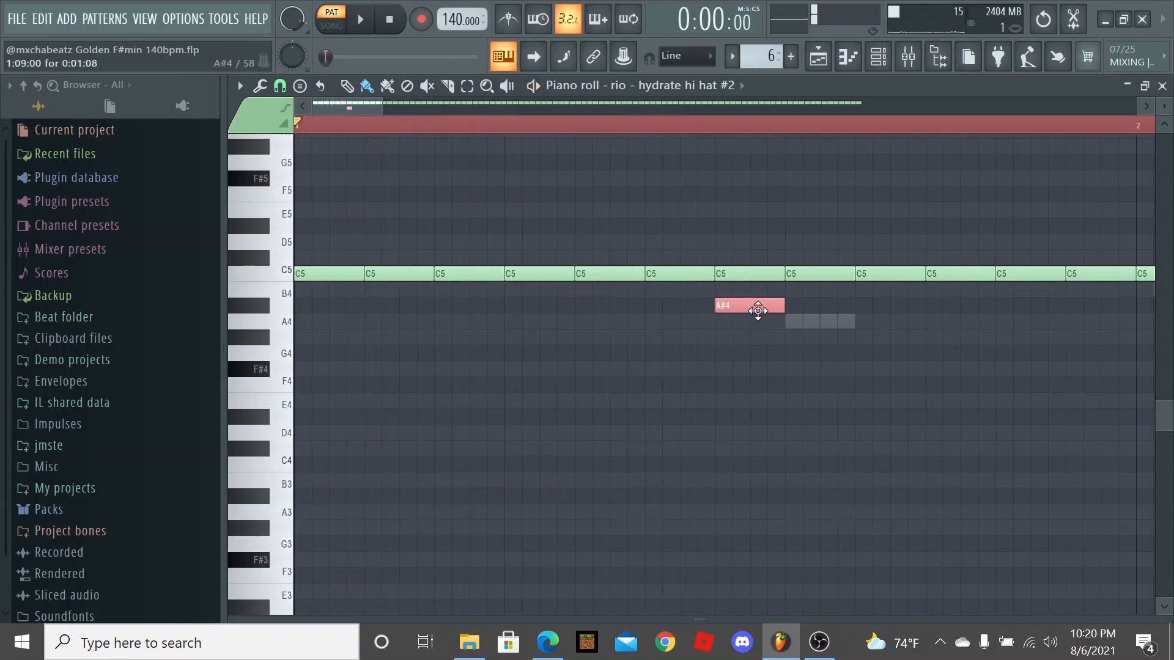
left_click_drag(757, 310, 715, 309)
right_click(748, 312)
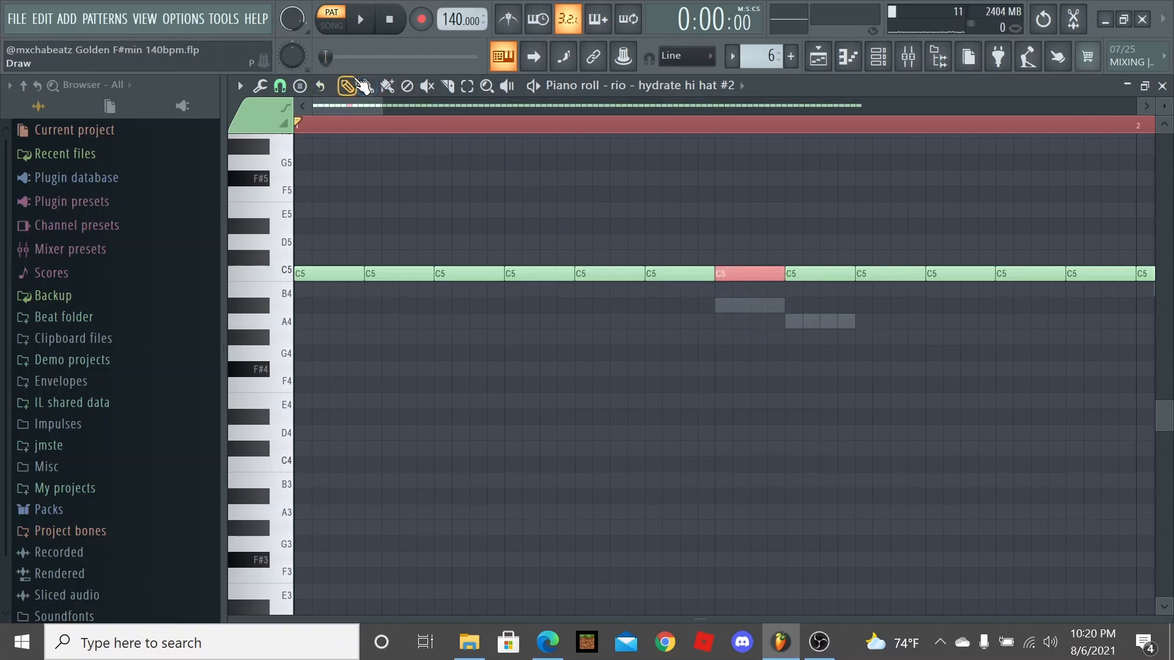
left_click(724, 308)
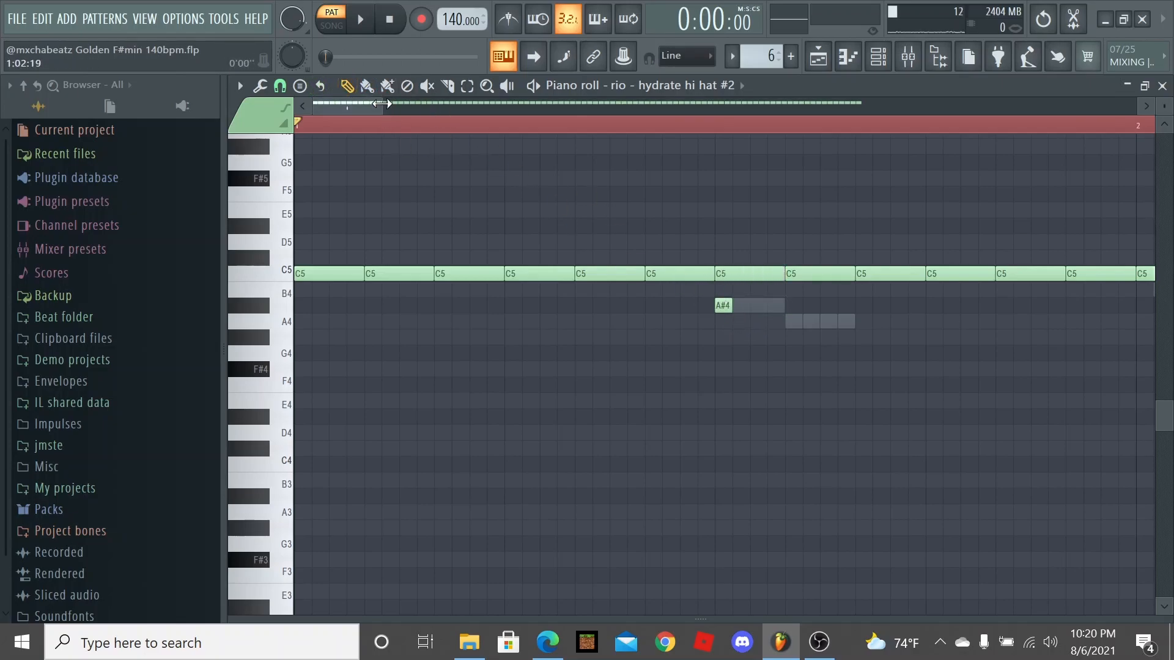
scroll(605, 377, "down", 5)
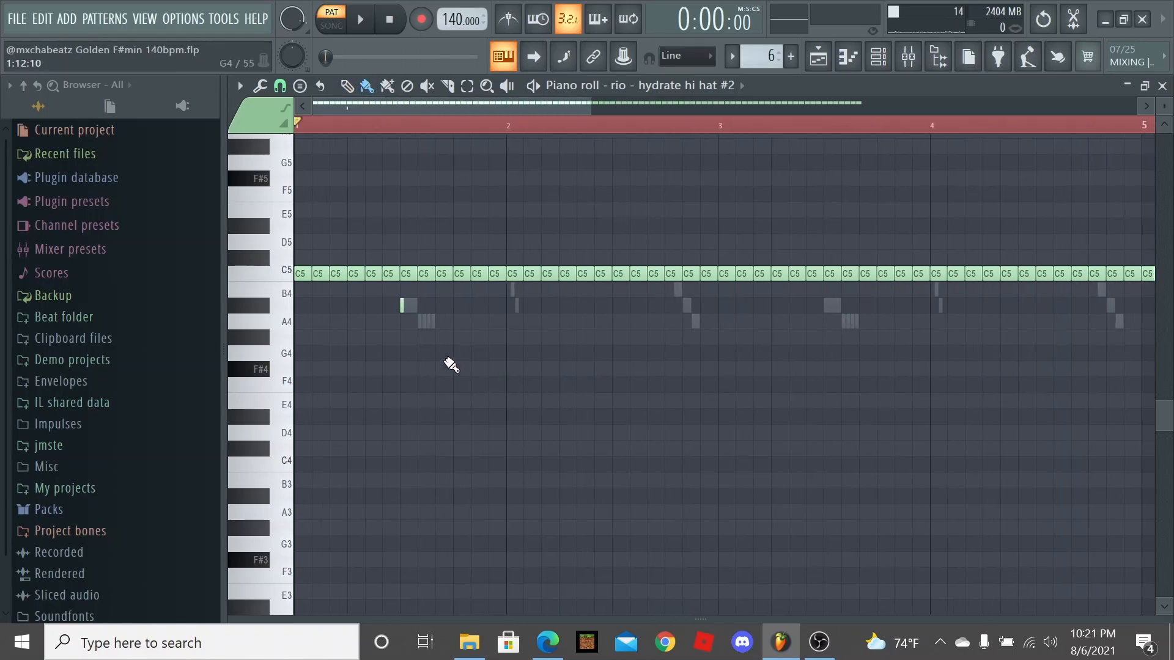
scroll(367, 366, "up", 3)
left_click(403, 321)
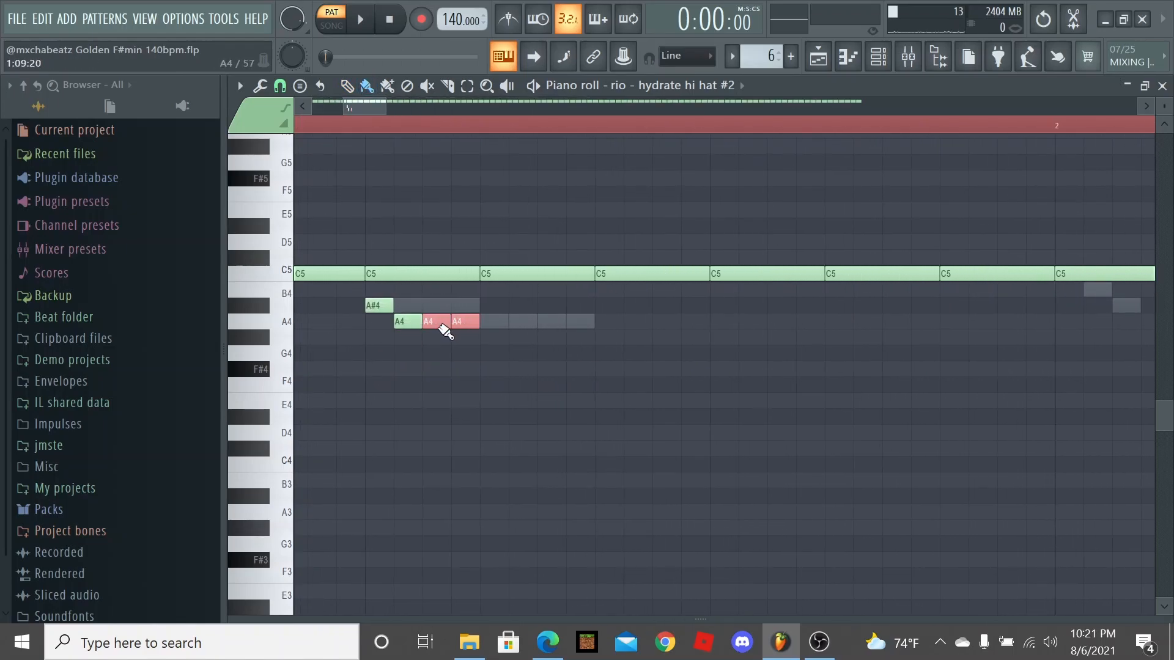
key("space")
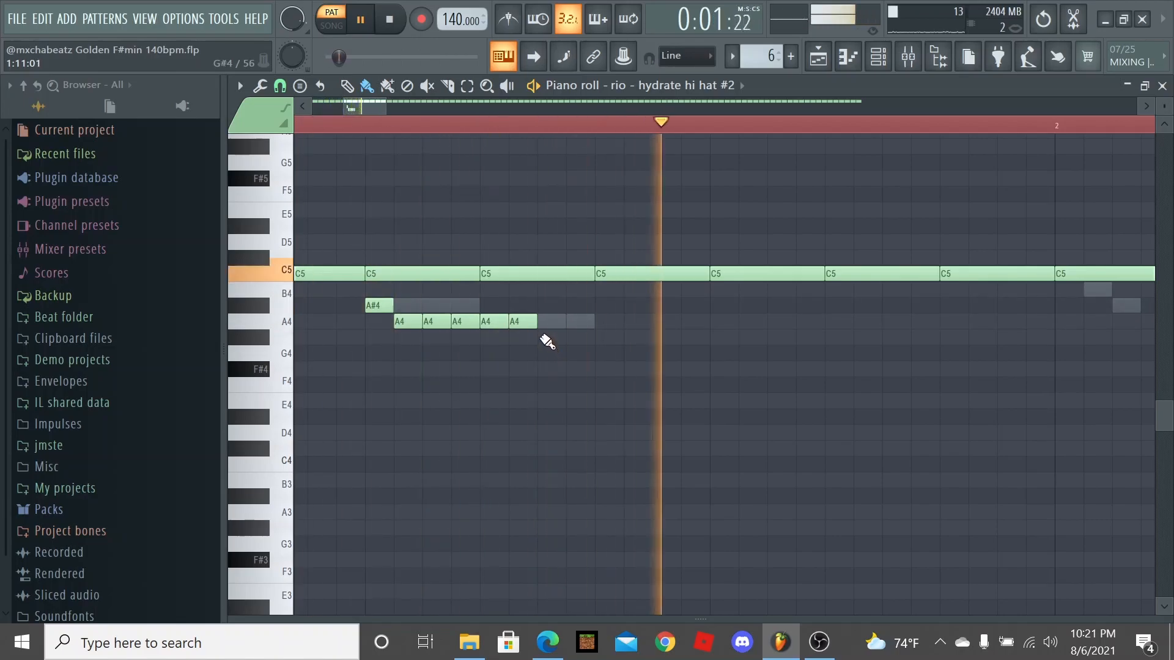
scroll(558, 353, "down", 3)
scroll(564, 356, "down", 3)
left_click(780, 292)
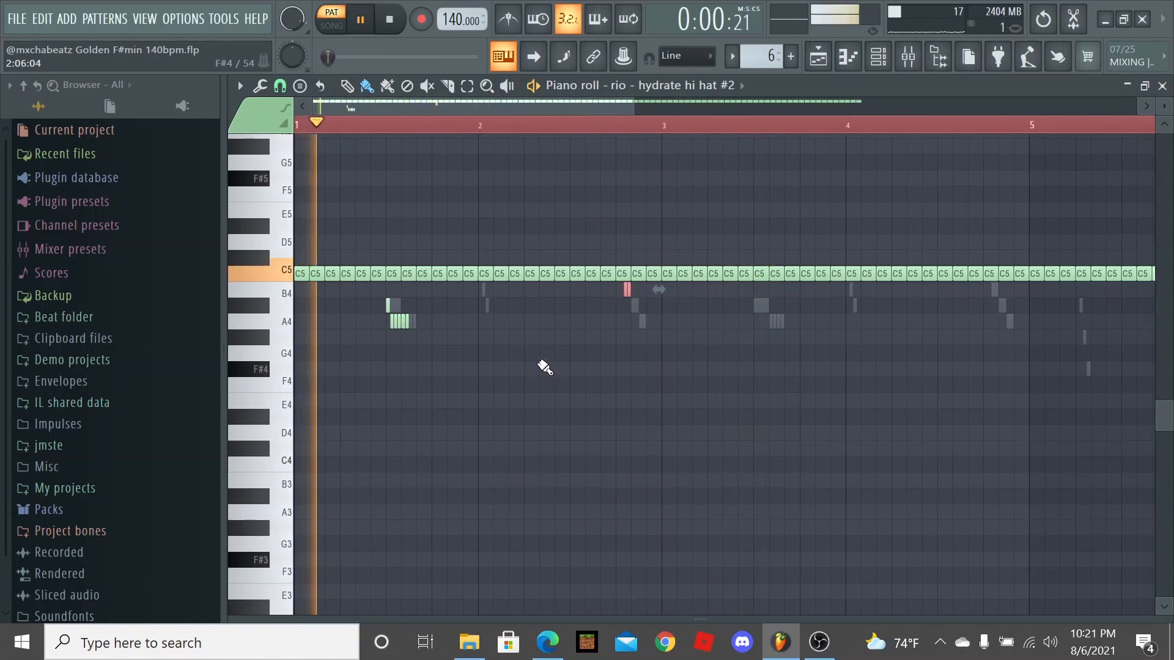
scroll(464, 346, "up", 3)
scroll(464, 346, "down", 2)
left_click(528, 302)
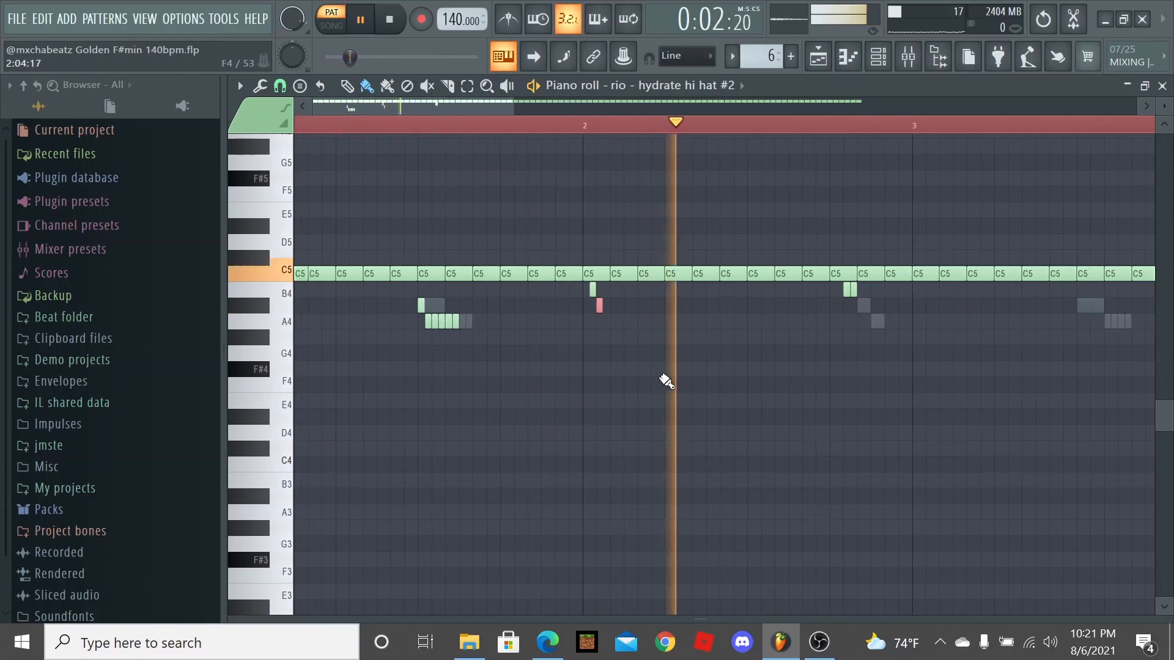
scroll(740, 359, "down", 2)
scroll(741, 359, "up", 2)
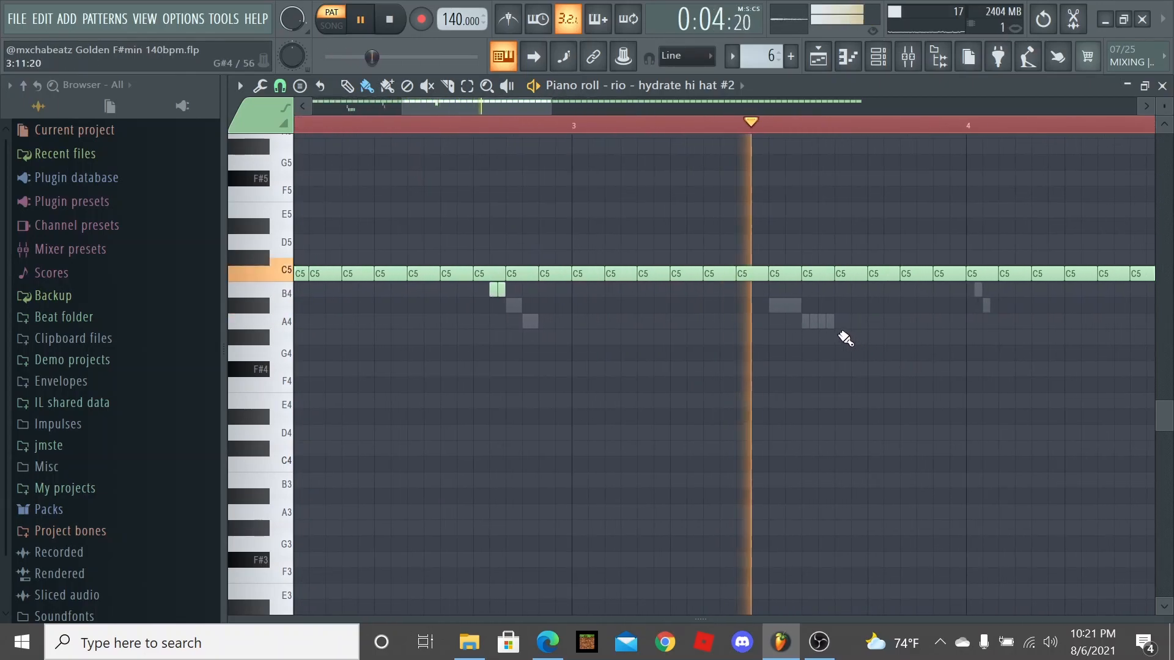
key("space")
key("space")
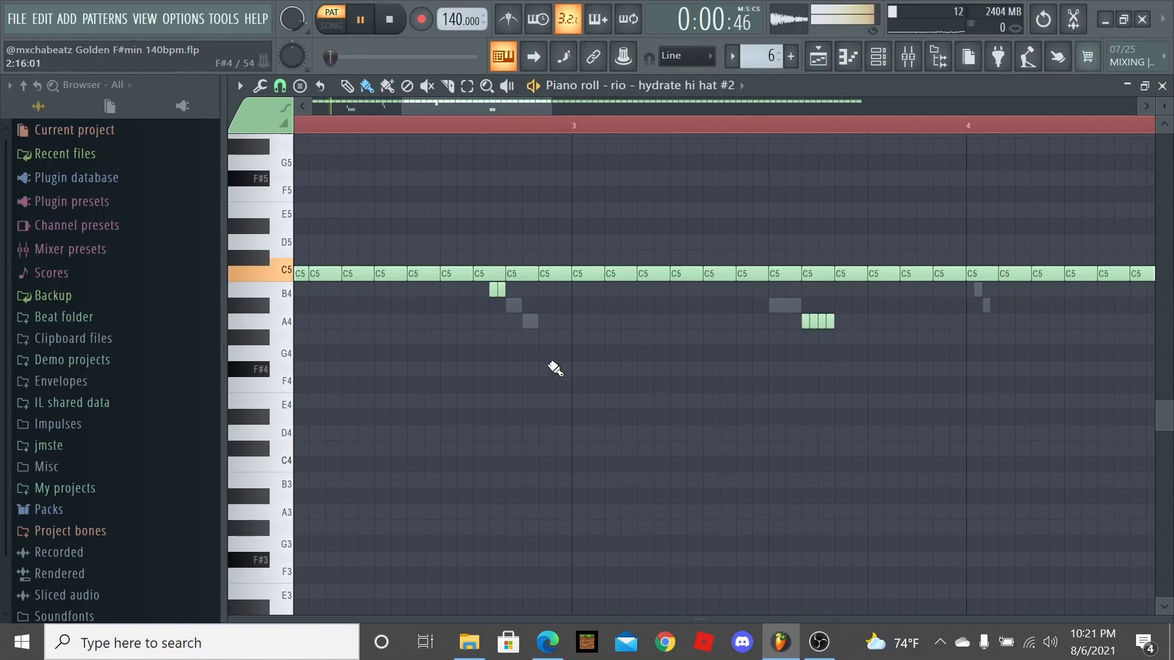
scroll(550, 378, "down", 3)
scroll(551, 376, "up", 2)
scroll(682, 340, "up", 3)
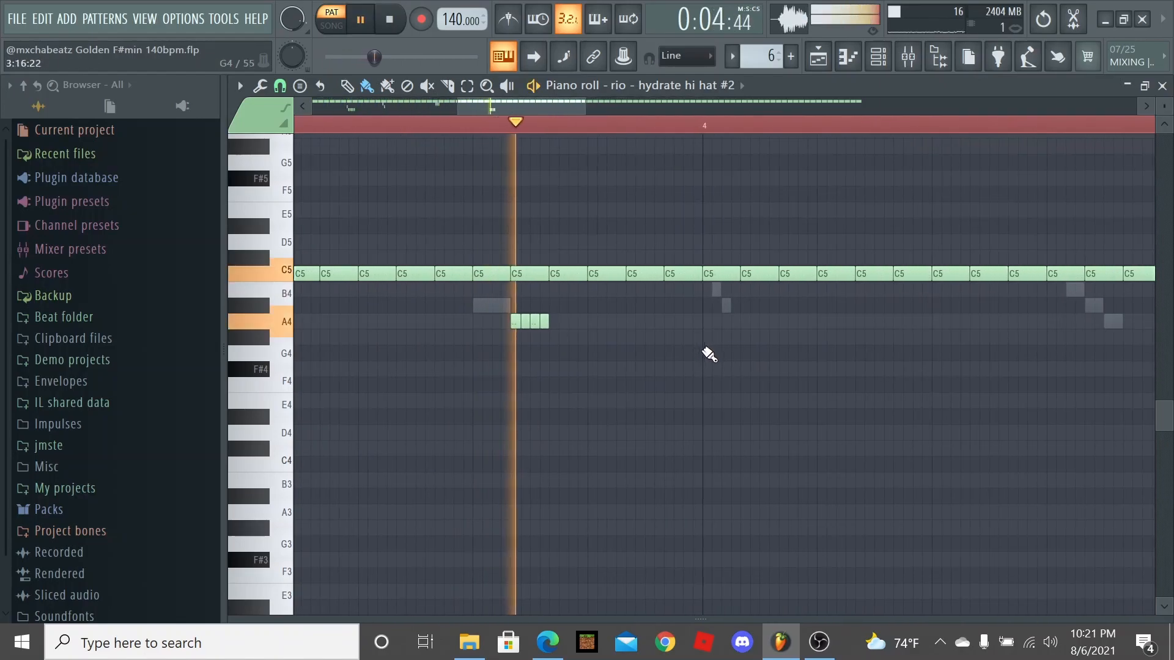
scroll(704, 322, "down", 3)
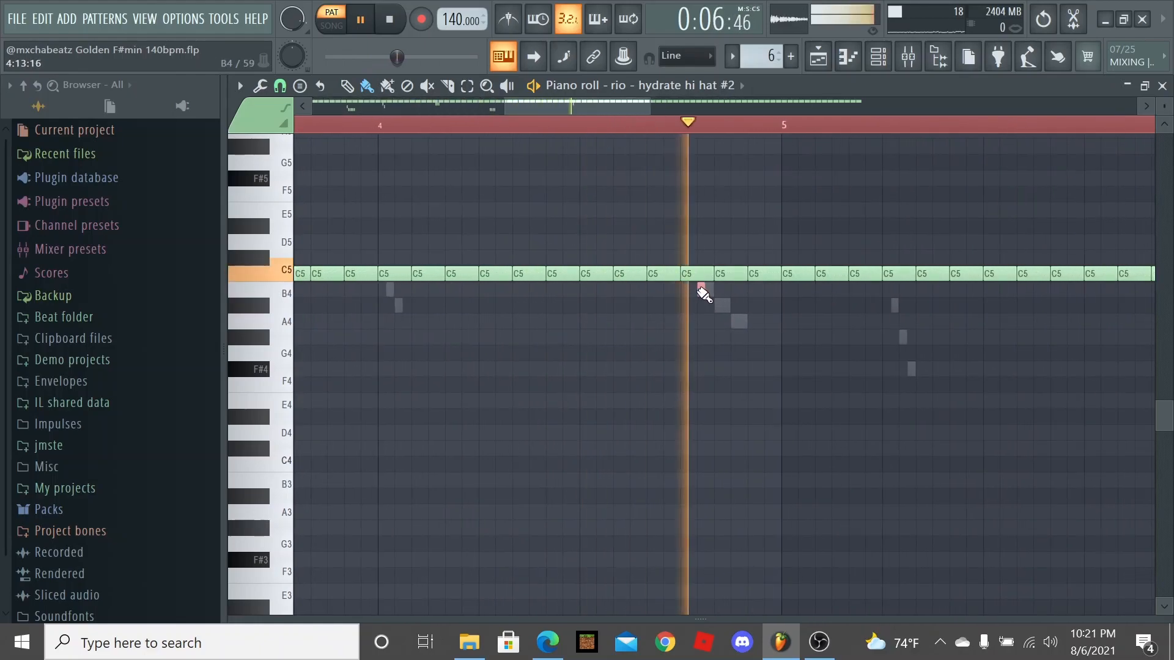
scroll(703, 302, "up", 1)
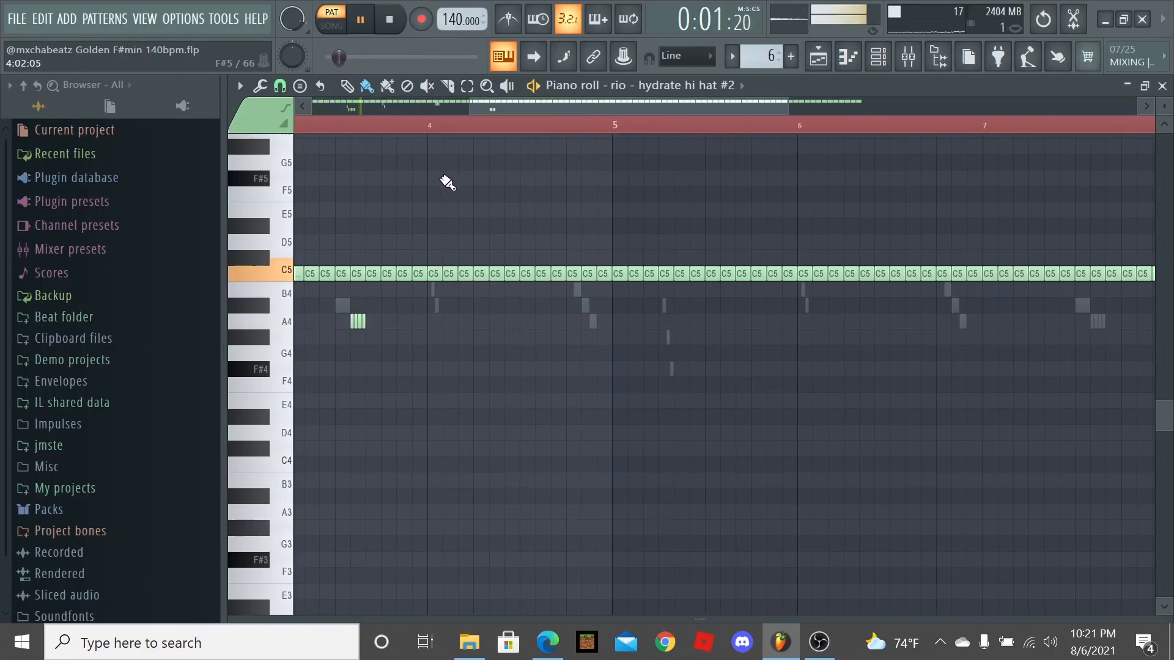
scroll(440, 184, "down", 3)
scroll(456, 294, "up", 3)
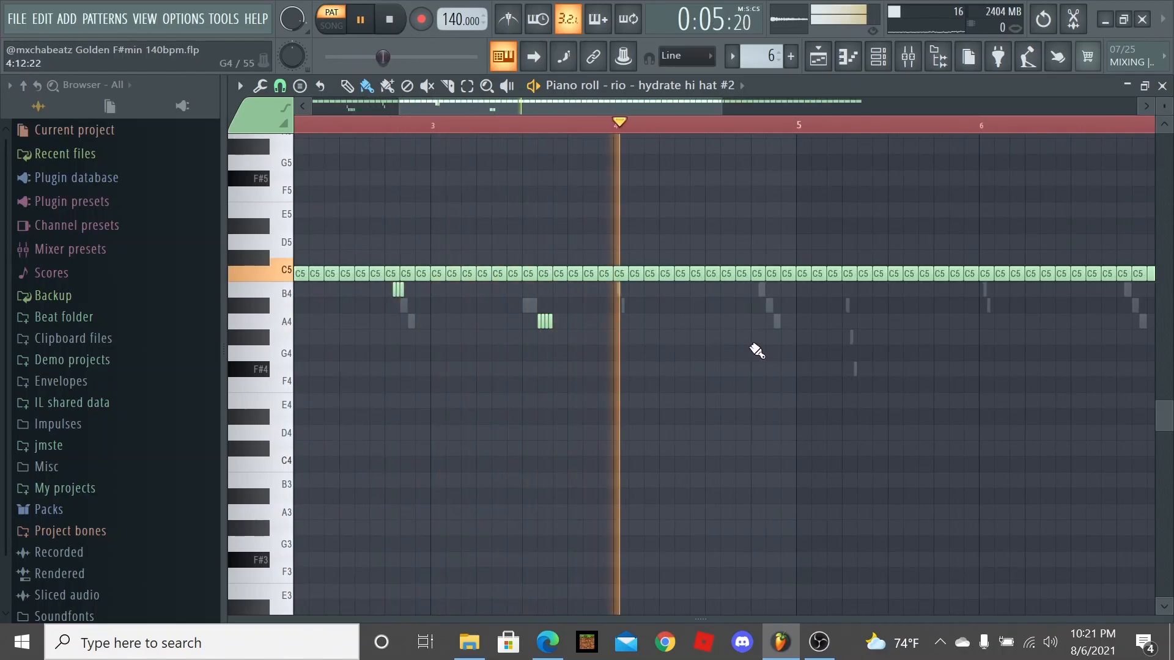
scroll(688, 358, "up", 2)
key("space")
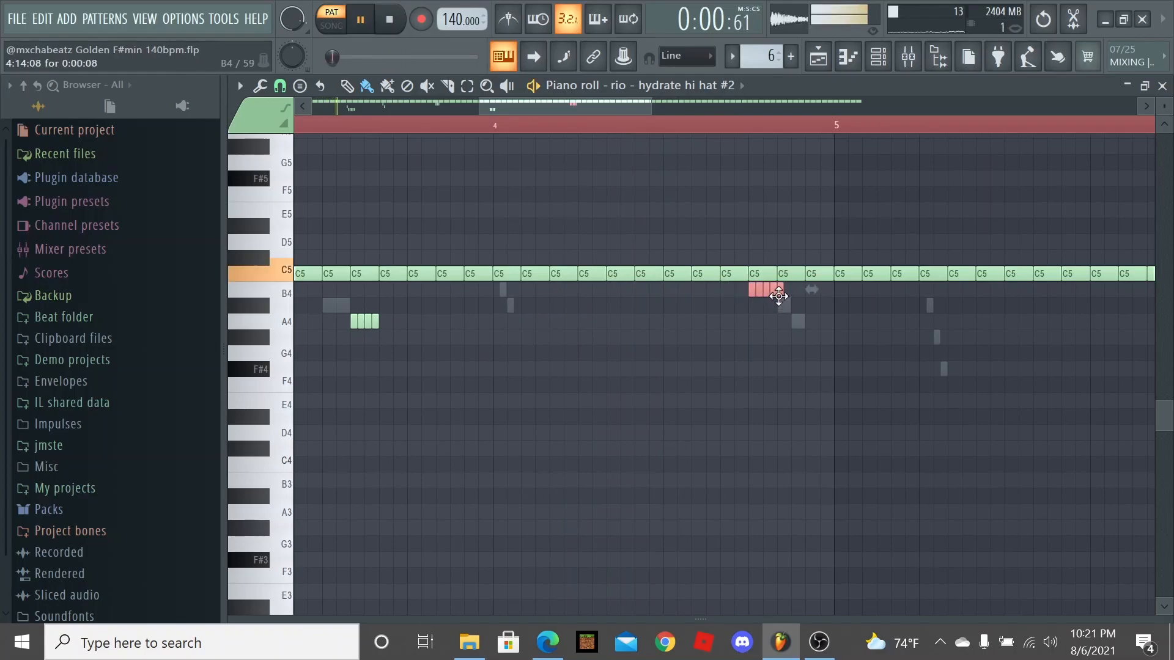
Stretch the B4 hat roll out to bar 5, then select all notes and clear the pattern.
left_click_drag(785, 294, 838, 317)
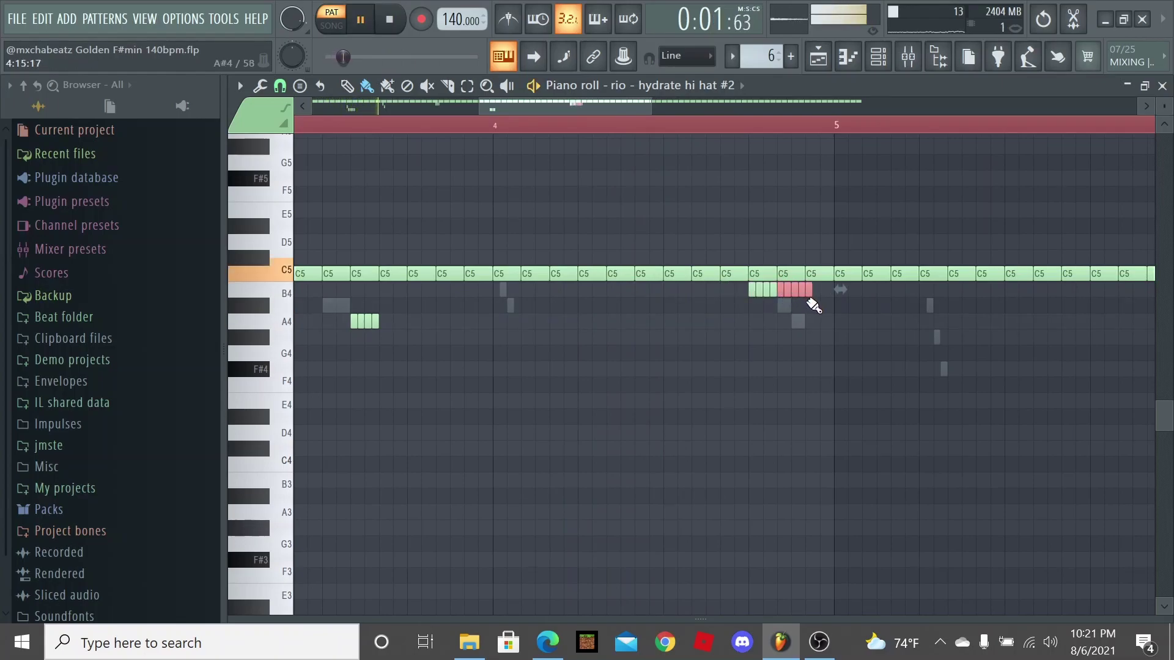
left_click(837, 316)
scroll(831, 344, "down", 3)
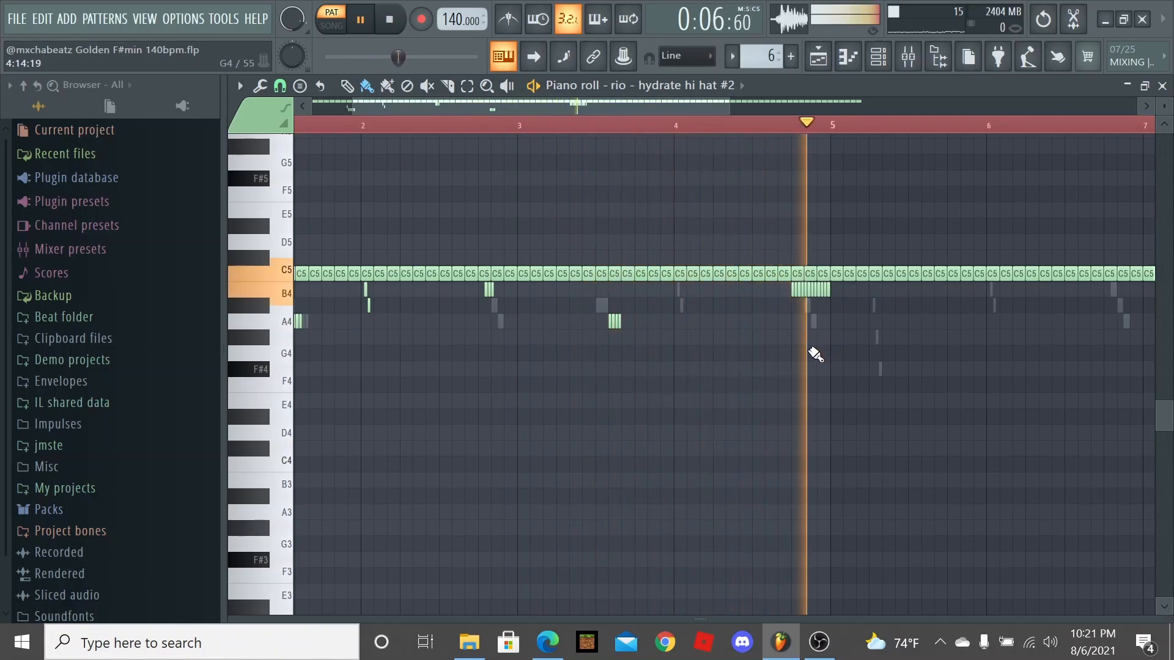
key("space")
key("KP_Add")
scroll(820, 352, "down", 3)
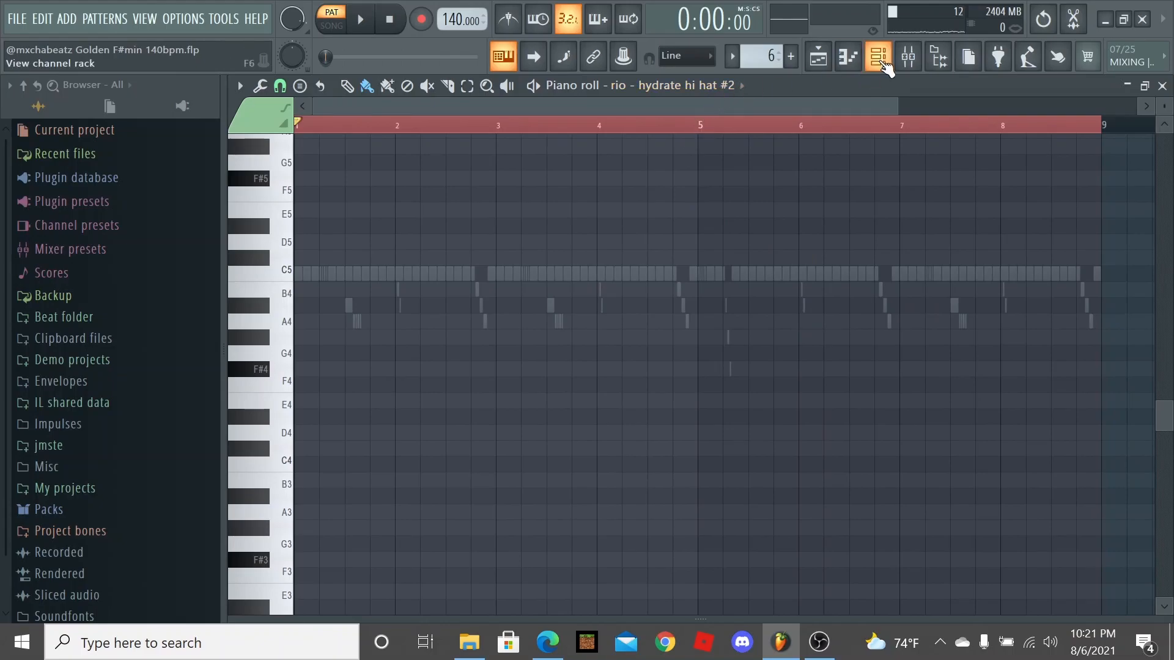
Delete the hydrate hi hat #2 channel from the channel rack.
left_click(881, 60)
right_click(365, 296)
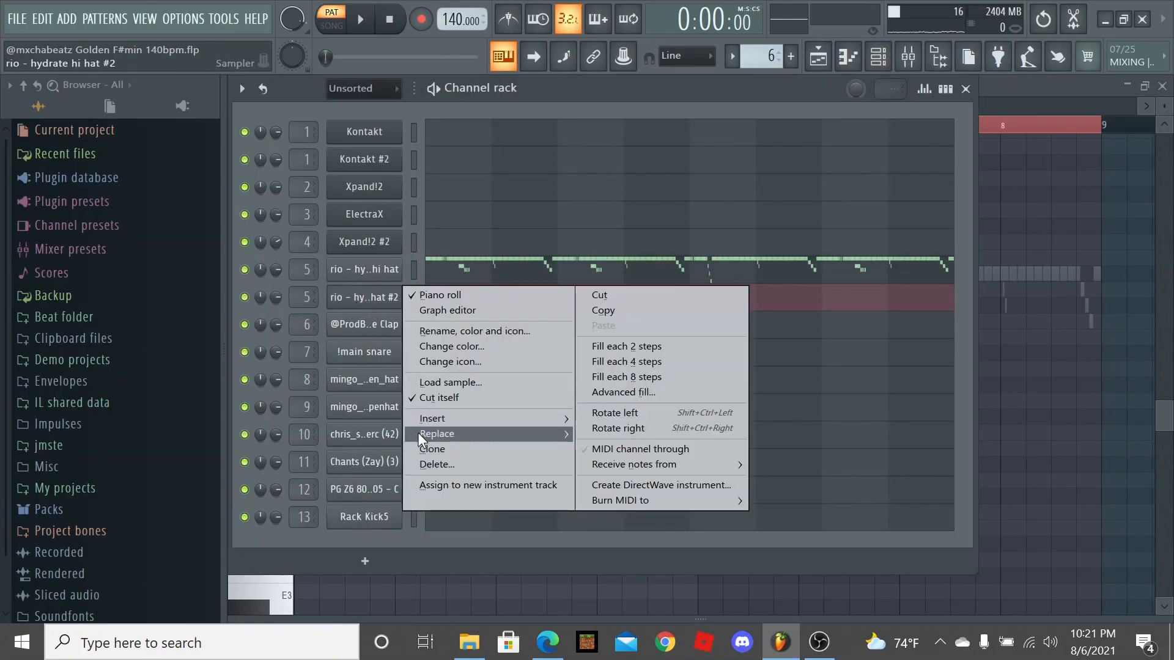
left_click(445, 467)
left_click(679, 381)
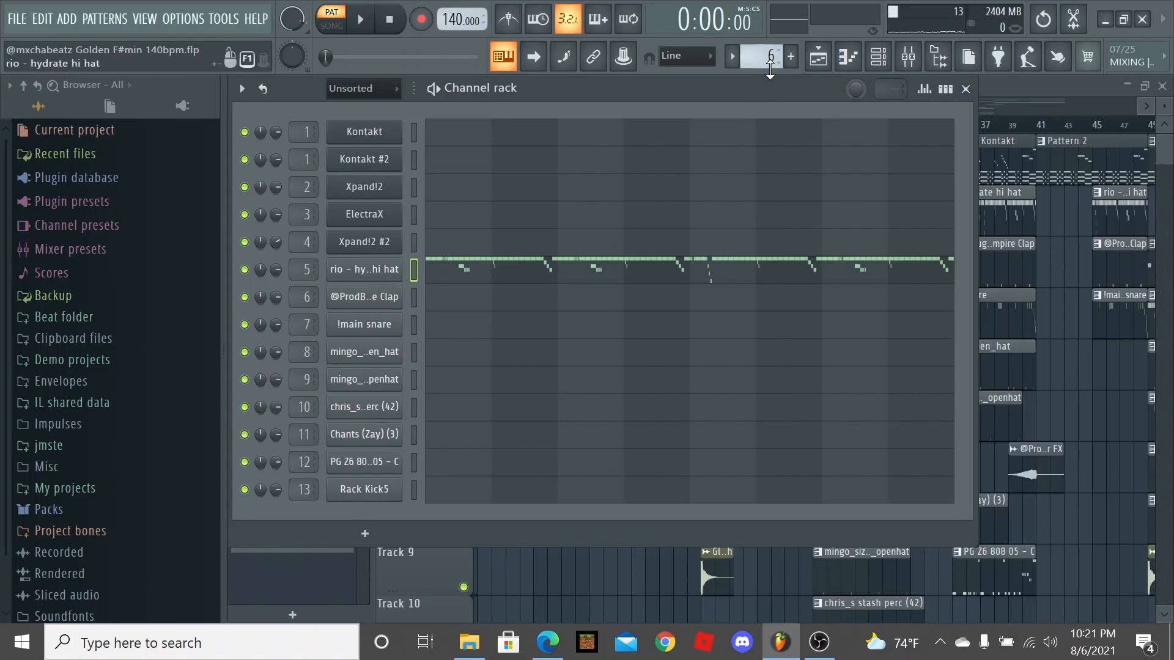
key("F6")
Audition the Empire Clap pattern and bring up the channel dropdown.
key("space")
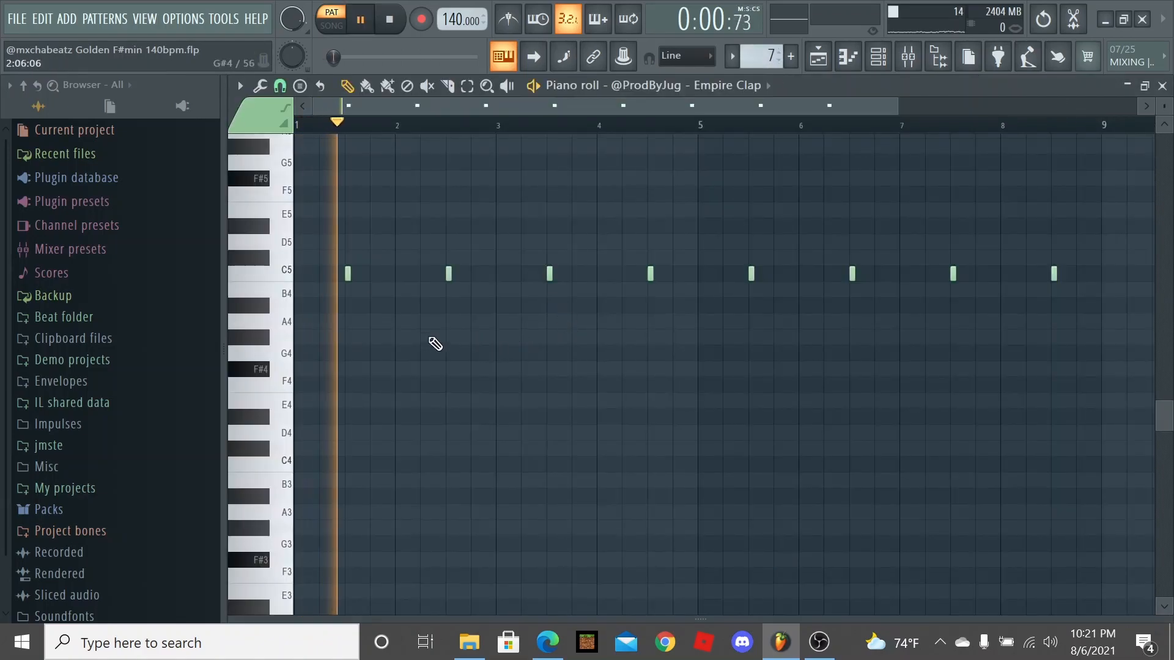
scroll(407, 267, "down", 2)
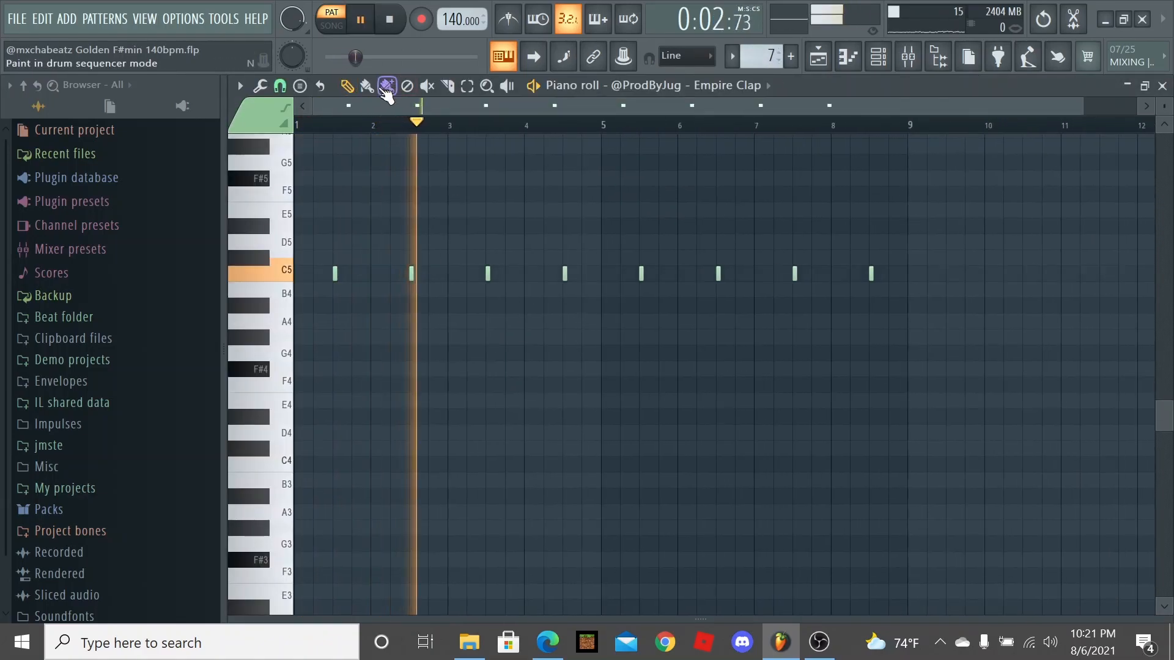
key("space")
left_click(765, 84)
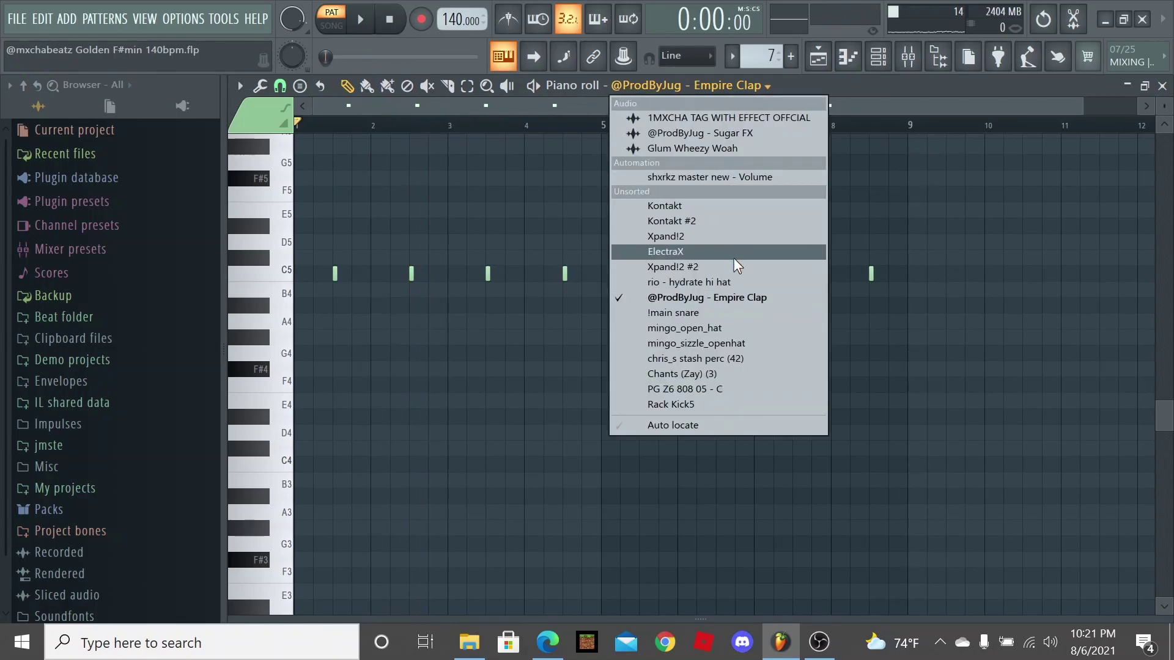
Switch to the !main snare notes, play them through, and reveal the velocity lane.
left_click(731, 312)
scroll(755, 60, "up", 1)
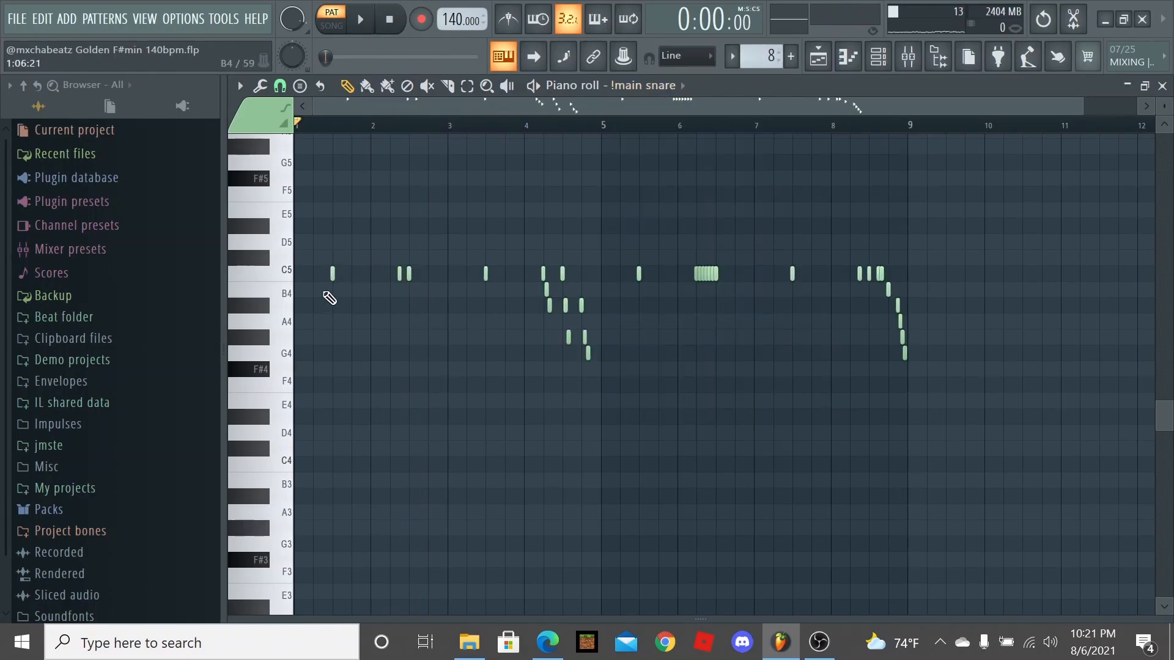
scroll(328, 301, "up", 3)
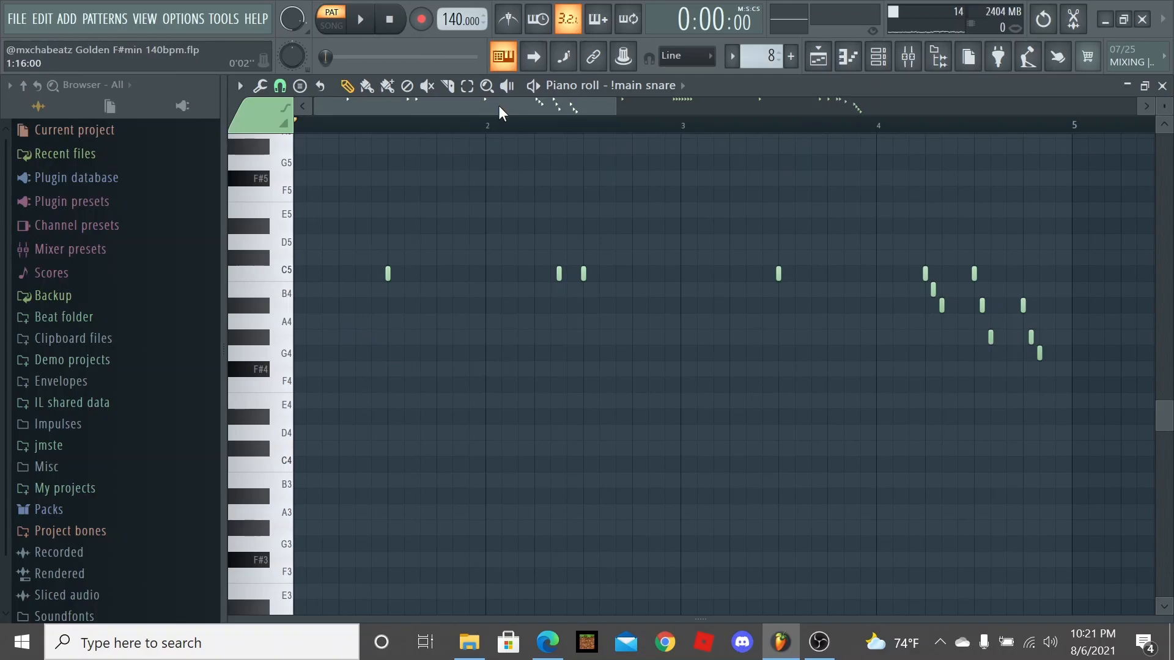
scroll(499, 106, "up", 1)
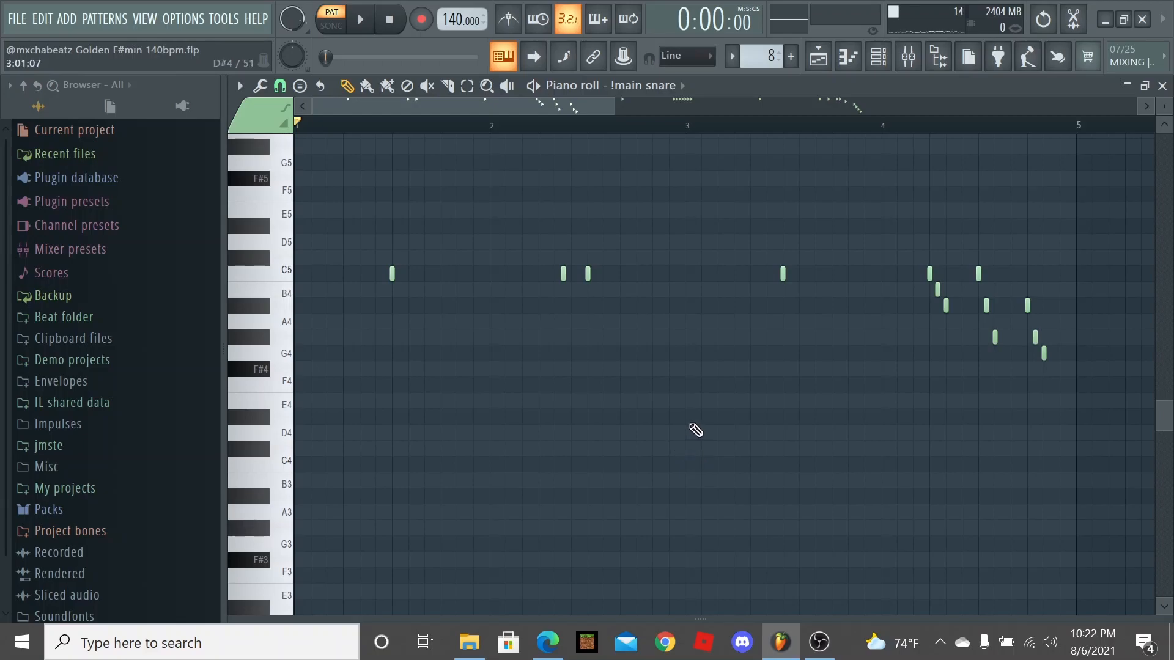
key("space")
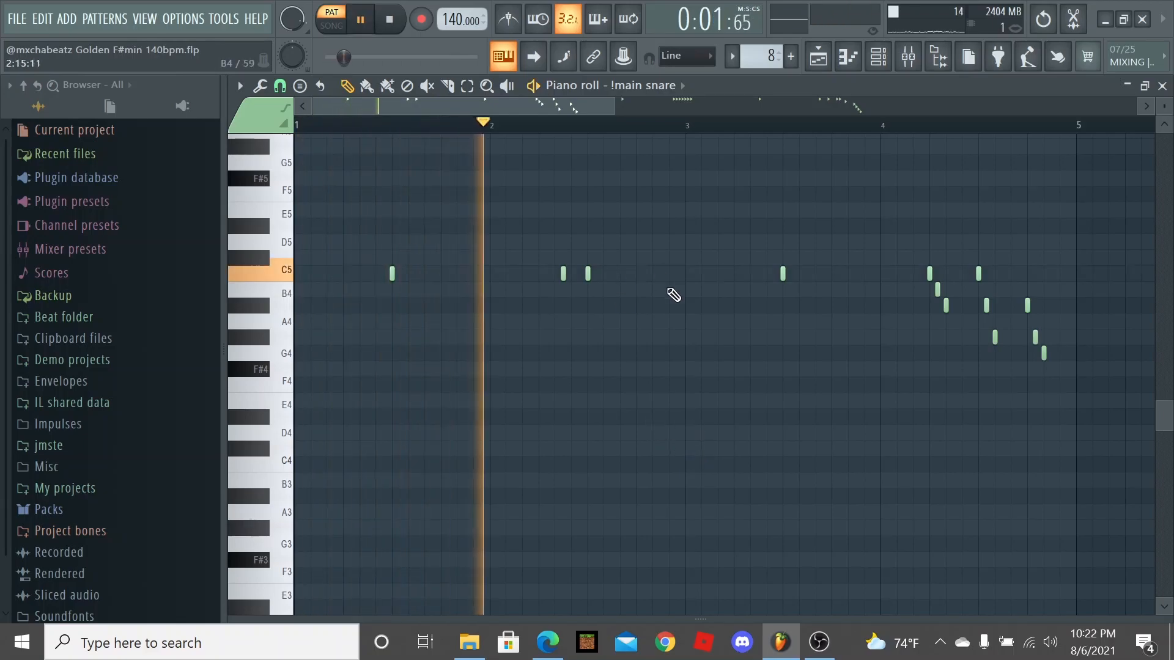
scroll(674, 299, "down", 2)
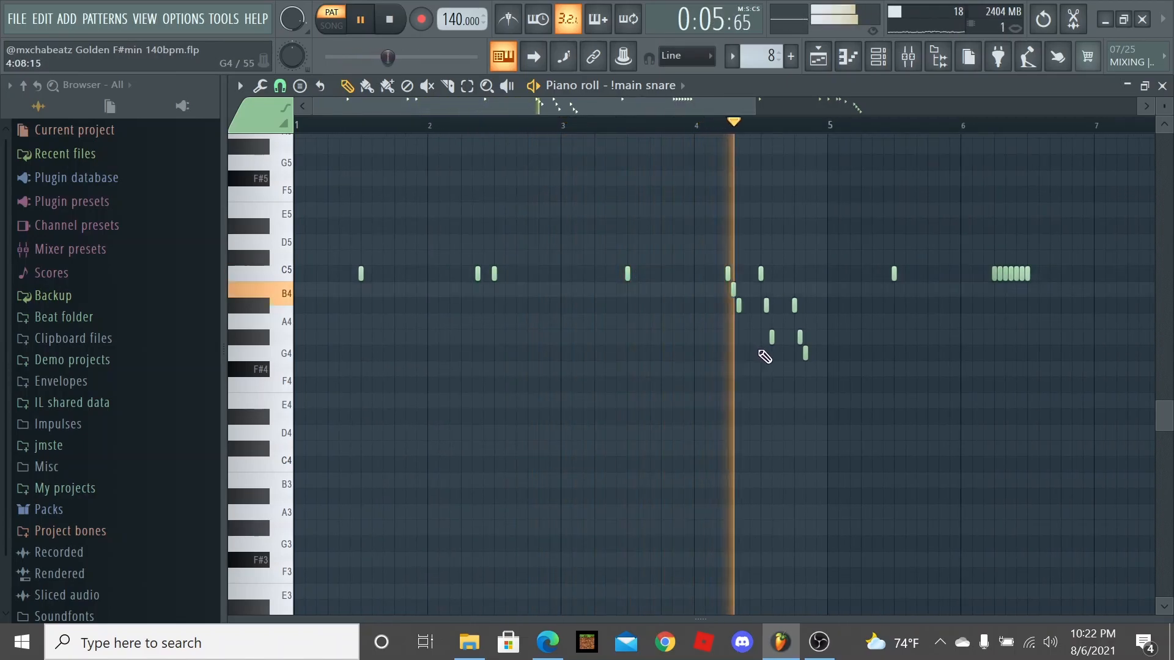
scroll(765, 355, "down", 2)
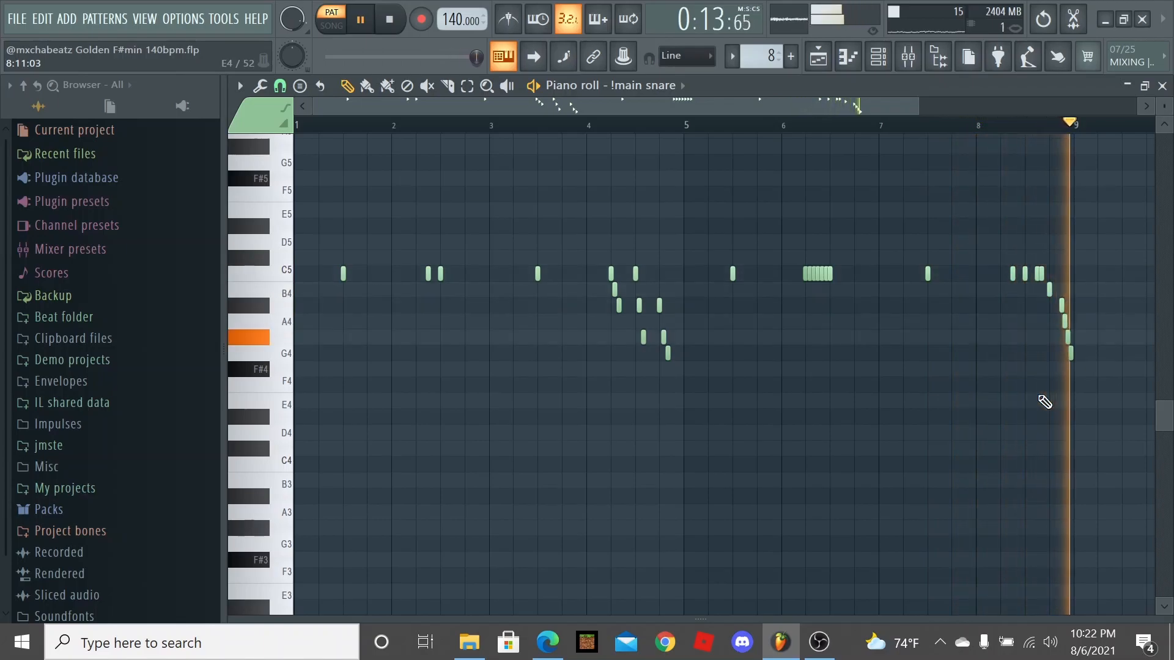
key("space")
left_click_drag(836, 613, 816, 470)
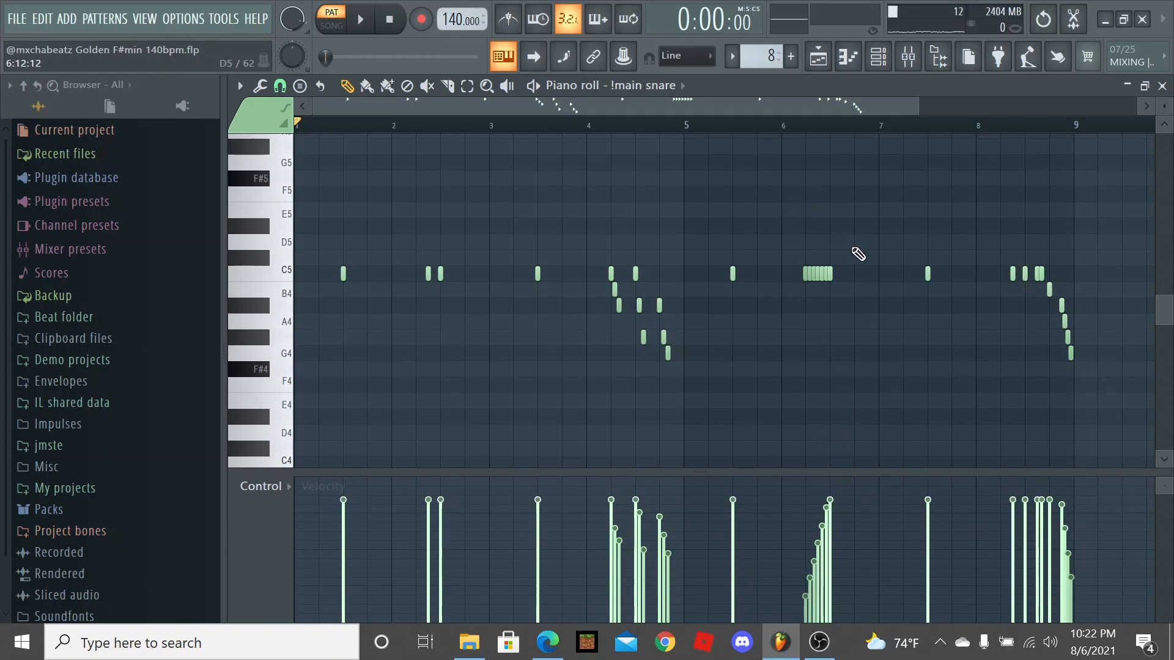
Select the bar 6 snare roll notes and enlarge the velocity lane.
double_click(819, 273)
scroll(854, 230, "up", 3)
key("space")
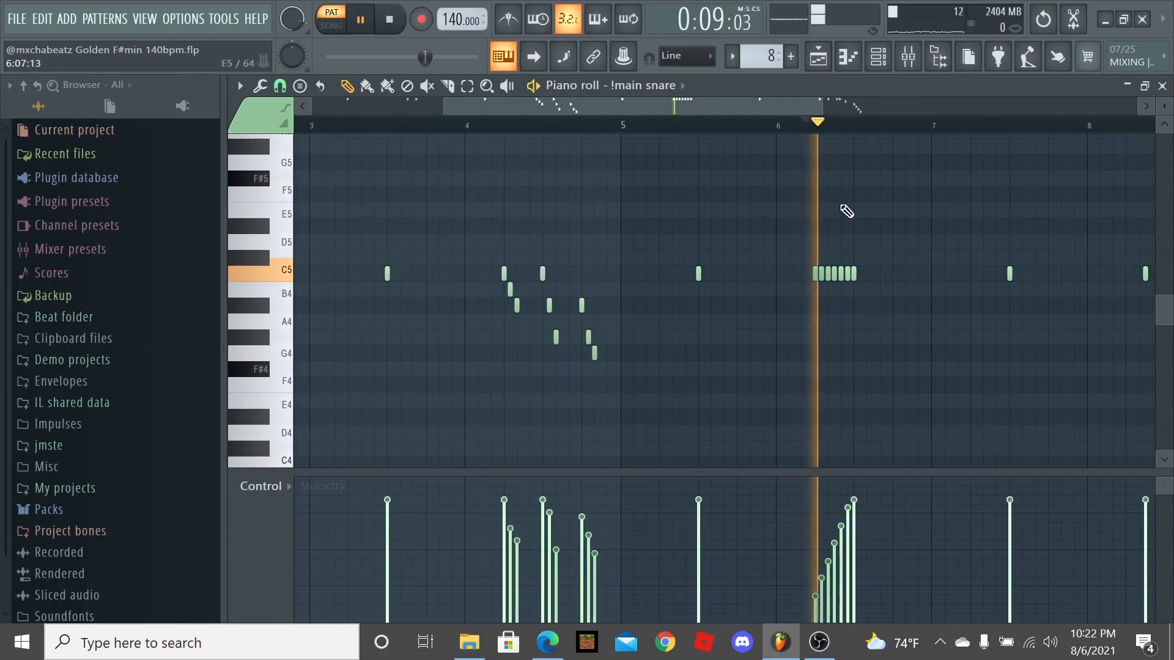
key("space")
scroll(862, 394, "up", 3)
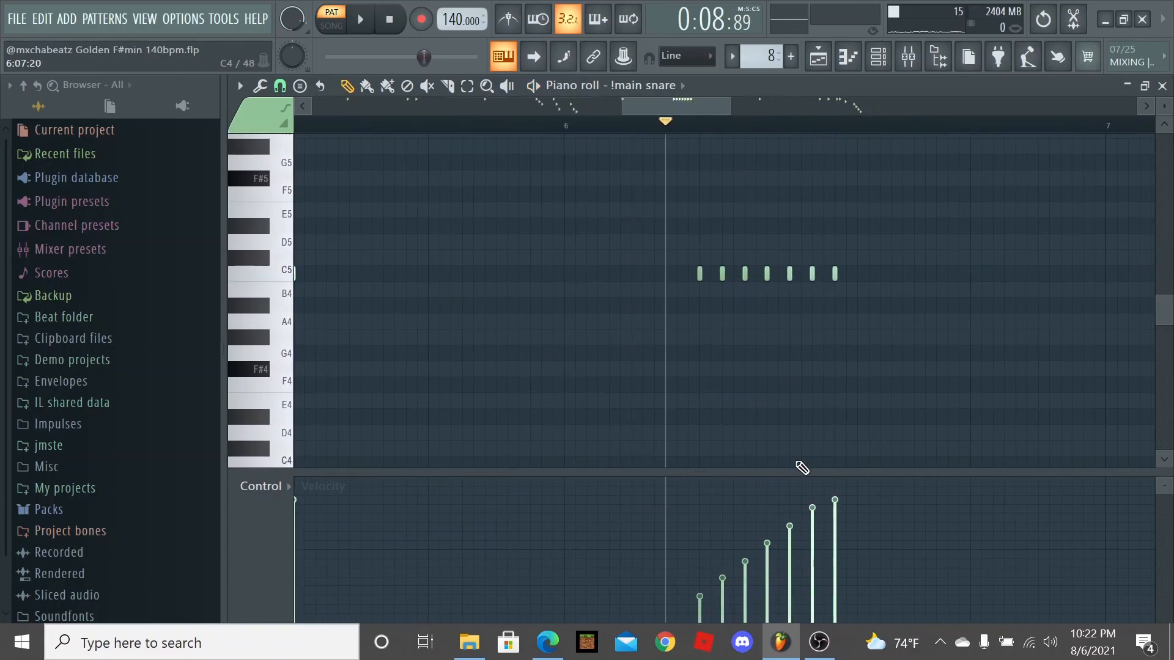
left_click_drag(800, 470, 801, 326)
right_click(867, 241)
left_click_drag(867, 240, 672, 316)
left_click_drag(893, 240, 672, 312)
left_click_drag(872, 240, 707, 317)
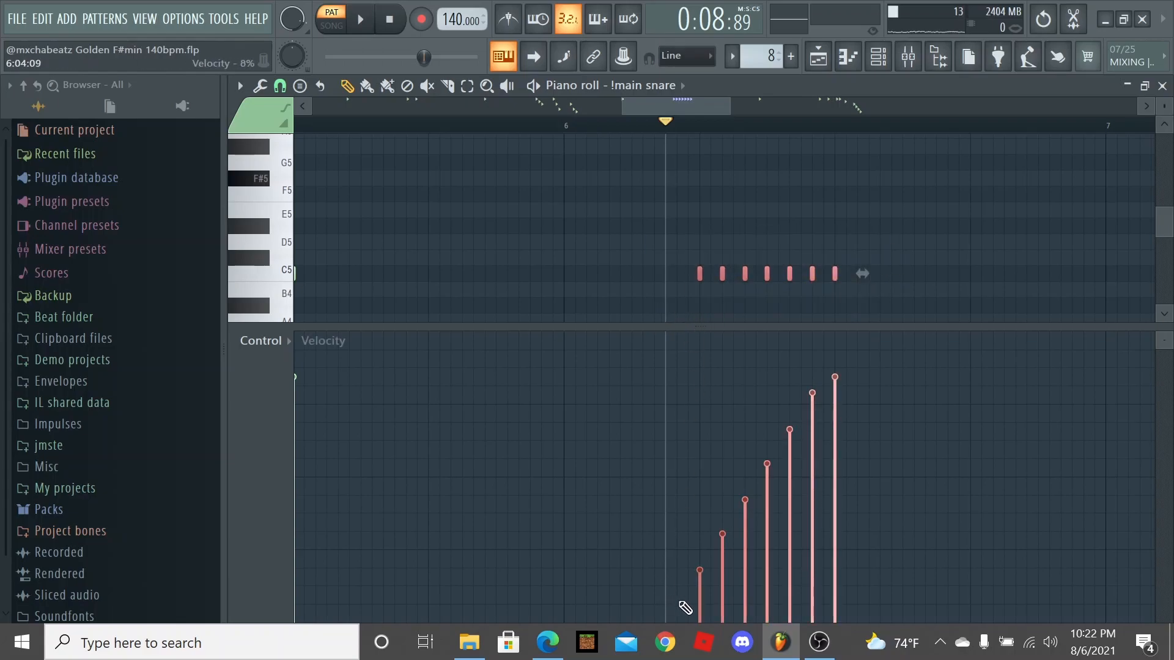
Draw the roll's velocities as a low-to-high ramp, restore the grid size and play it back.
right_click(704, 594)
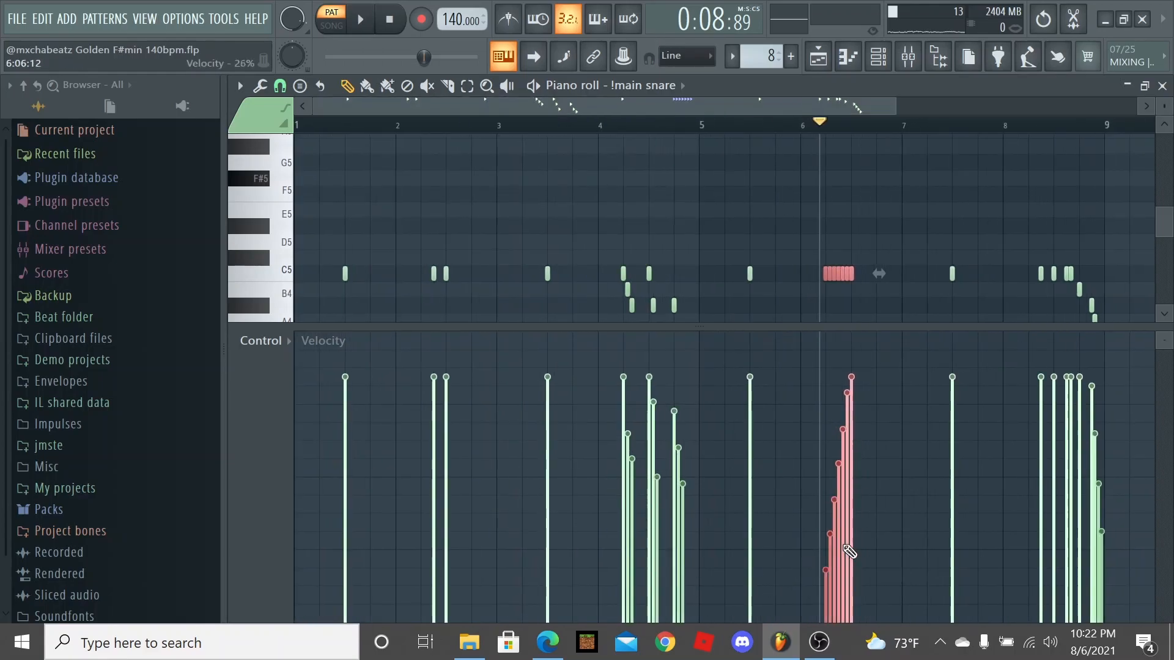
left_click_drag(780, 578, 861, 546)
scroll(814, 559, "up", 2)
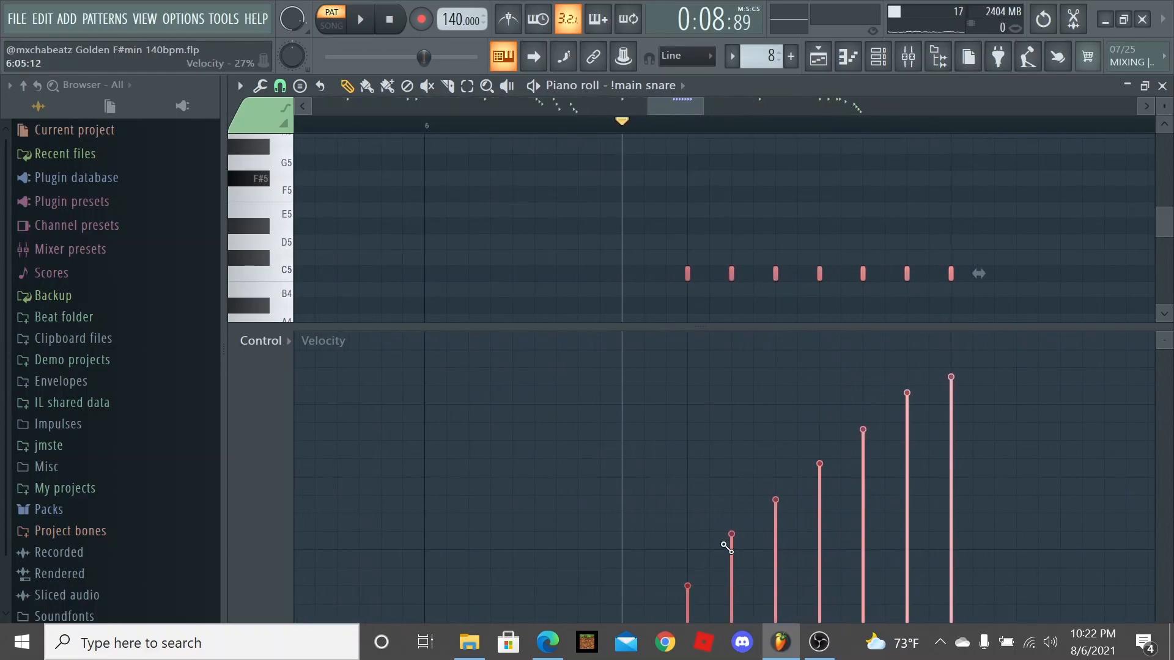
left_click_drag(988, 358, 587, 533)
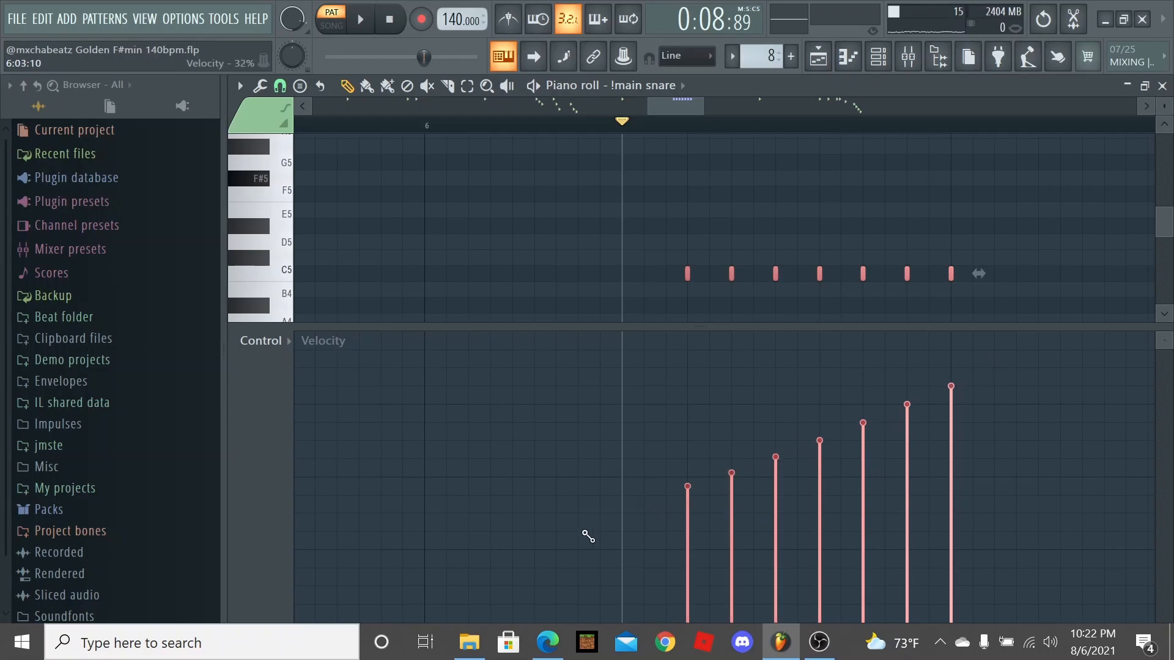
left_click_drag(822, 541, 978, 390)
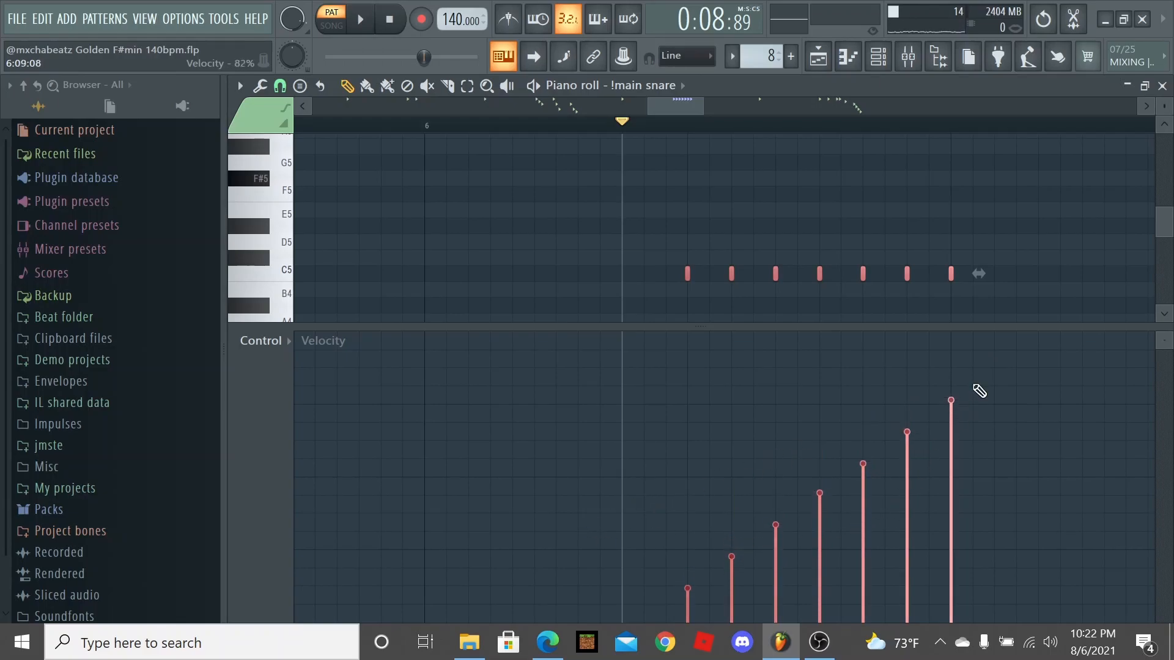
scroll(1010, 285, "down", 3)
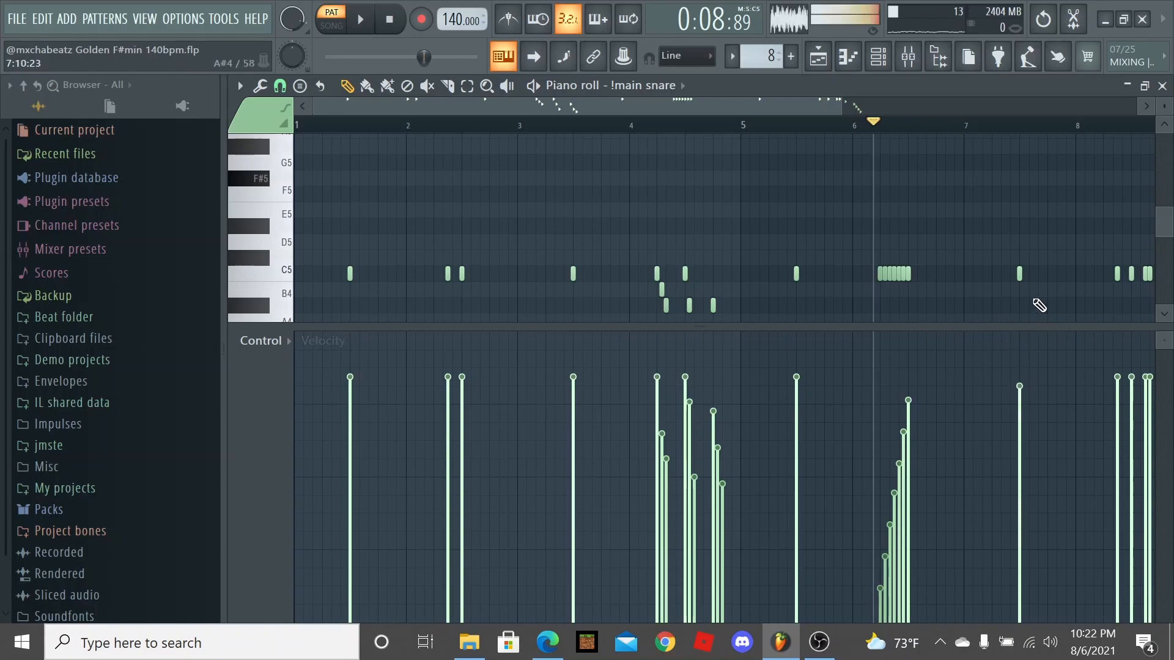
left_click_drag(1000, 329, 986, 482)
key("space")
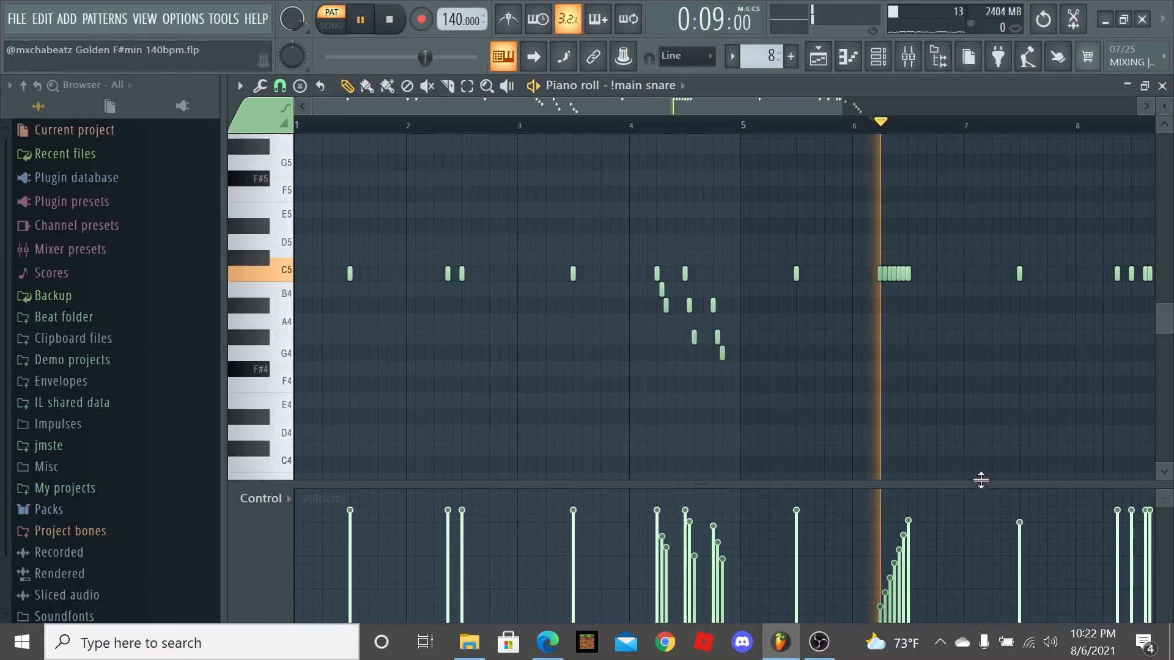
key("space")
key("space")
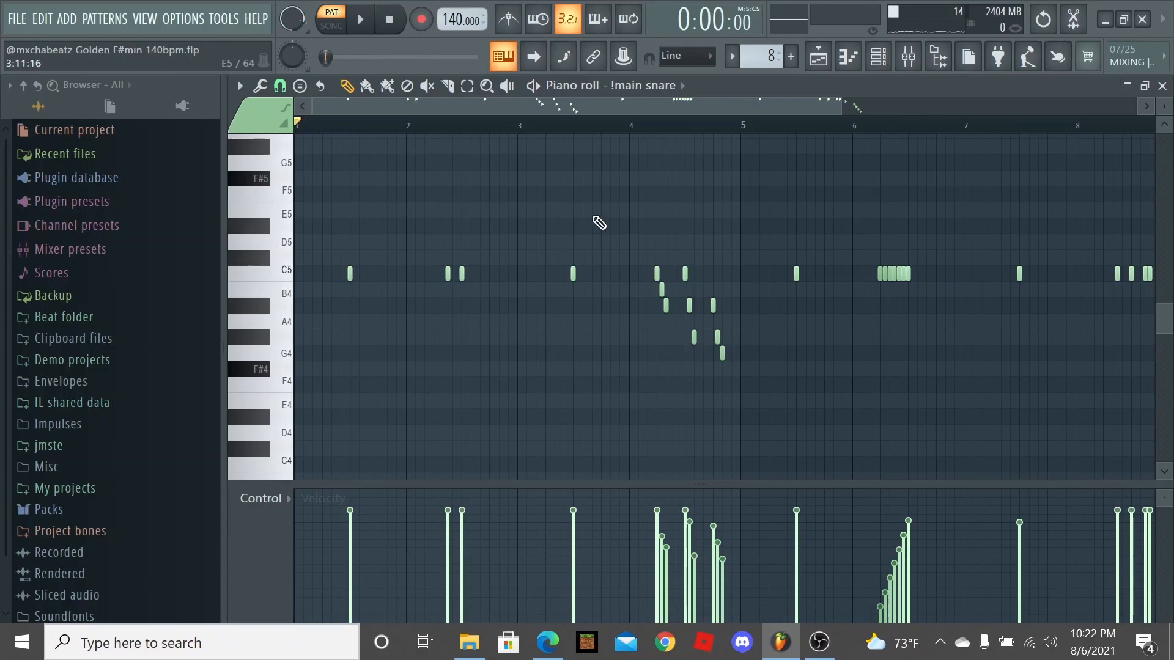
Switch the piano roll to mingo_open_hat and play through its pattern, auditioning the C5 hit.
left_click(647, 86)
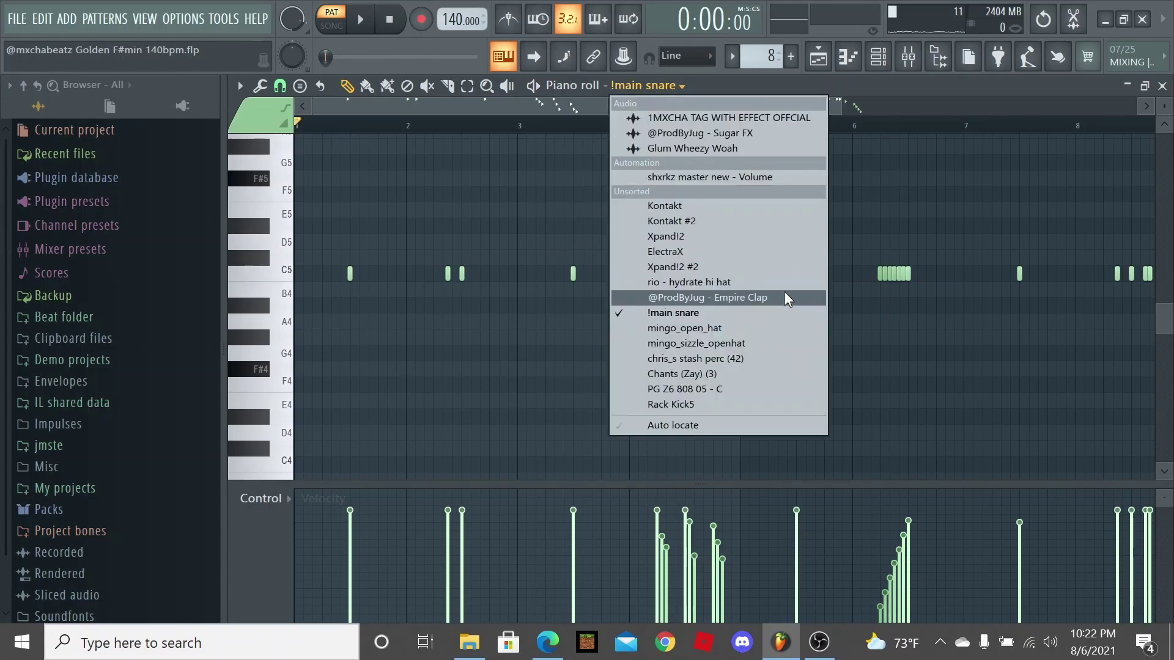
left_click(786, 325)
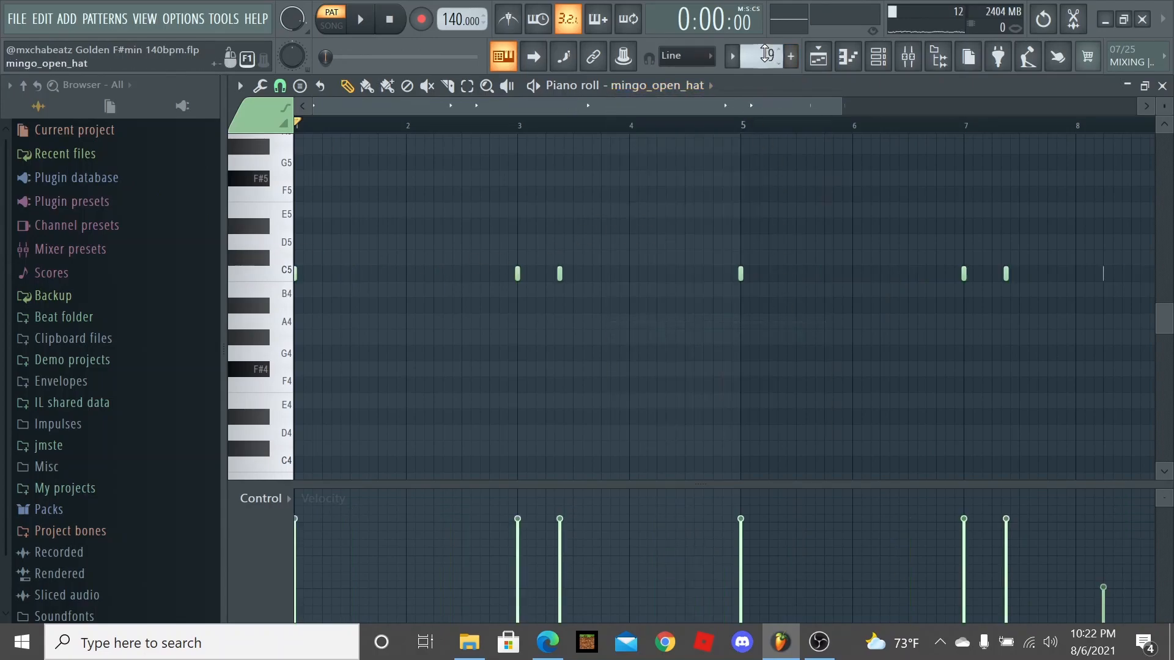
key("space")
key("space")
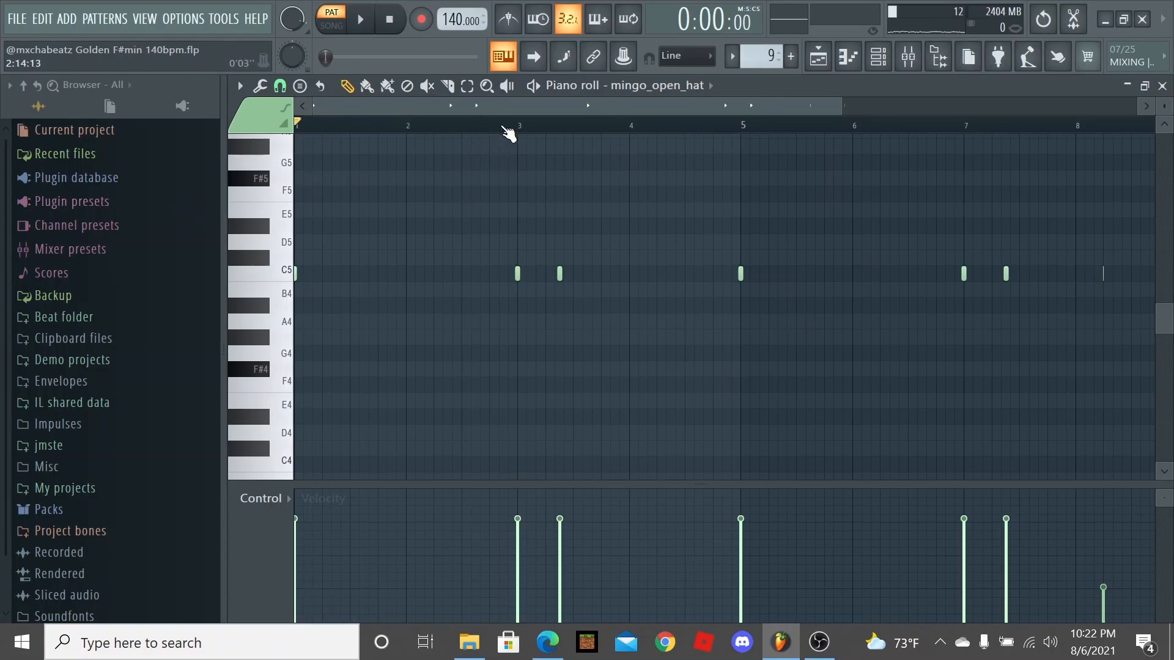
scroll(509, 133, "down", 3)
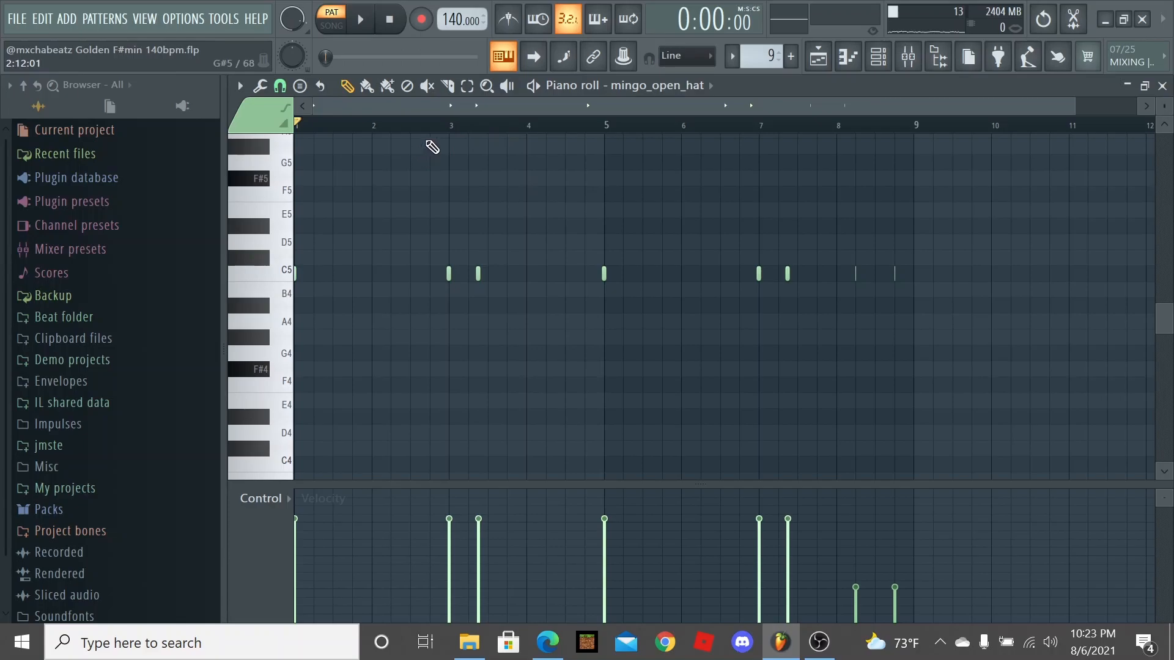
scroll(432, 146, "up", 4)
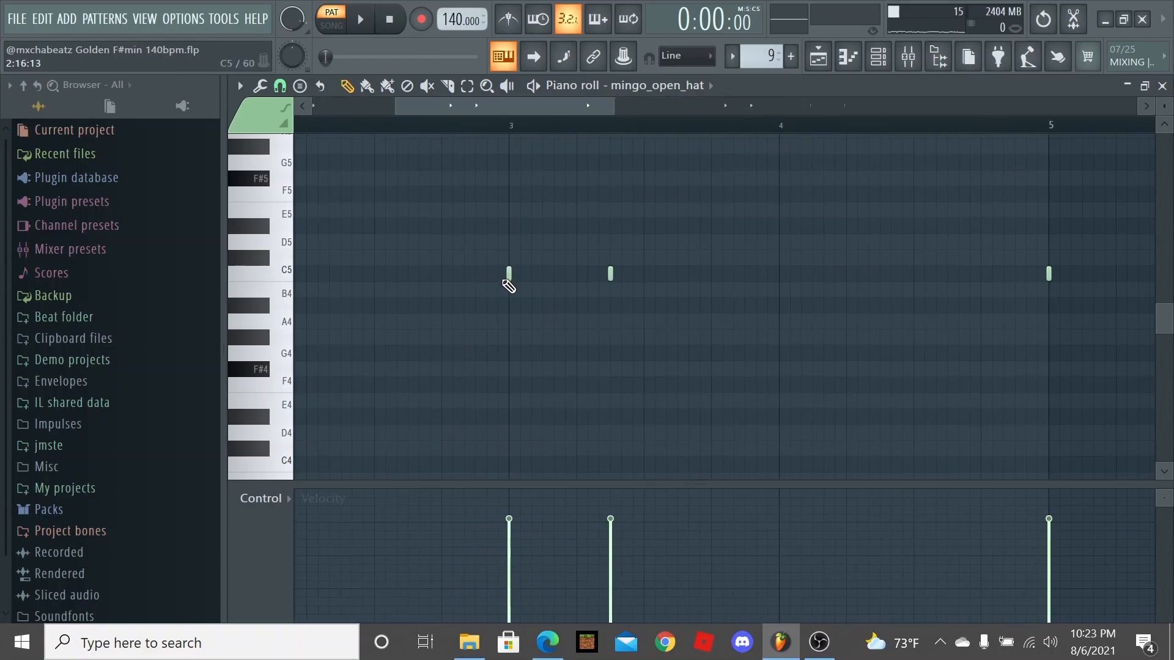
left_click(612, 276)
scroll(674, 293, "down", 3, "ctrl")
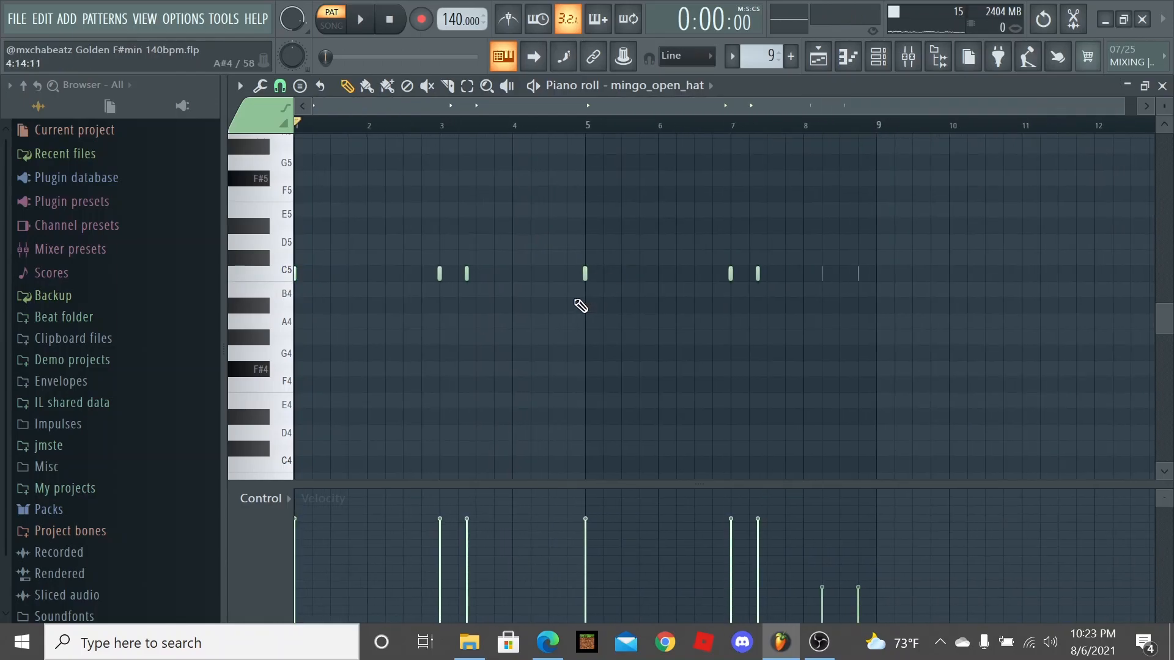
key("c")
left_click_drag(557, 169, 294, 344, "ctrl")
left_click(432, 340)
scroll(1022, 330, "up", 2, "ctrl")
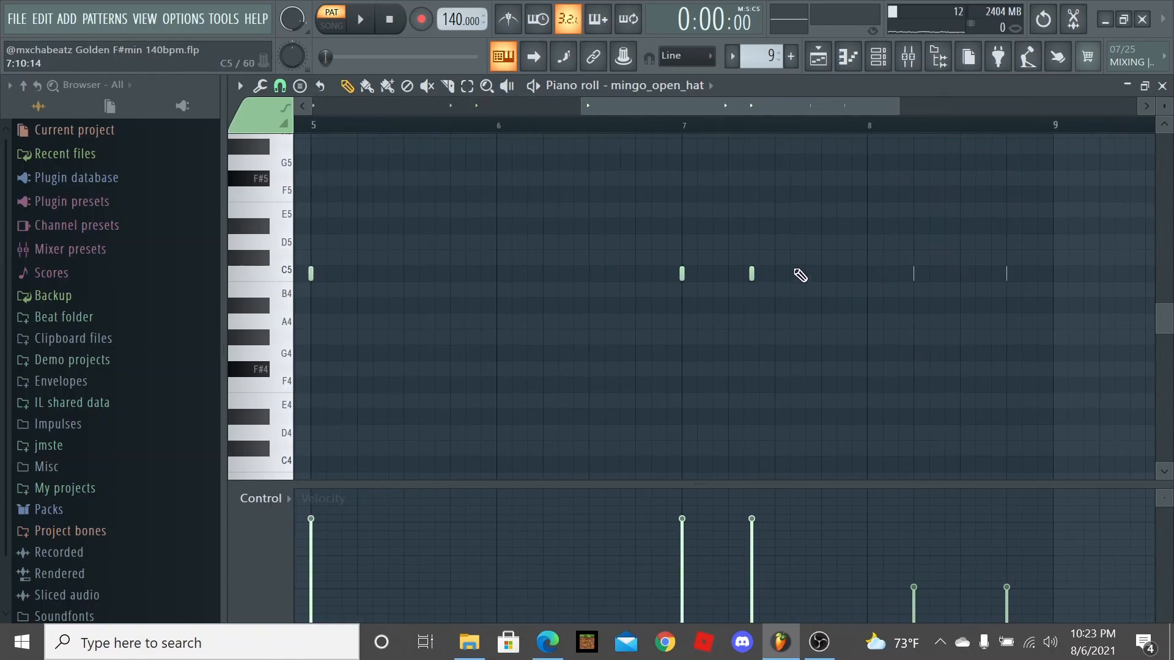
Check the hat notes around bars 7-8 and replay the pattern from bar 7.
left_click_drag(807, 249, 669, 296, "ctrl")
left_click(807, 325)
left_click_drag(1022, 250, 900, 293, "ctrl")
left_click(881, 376)
key("space")
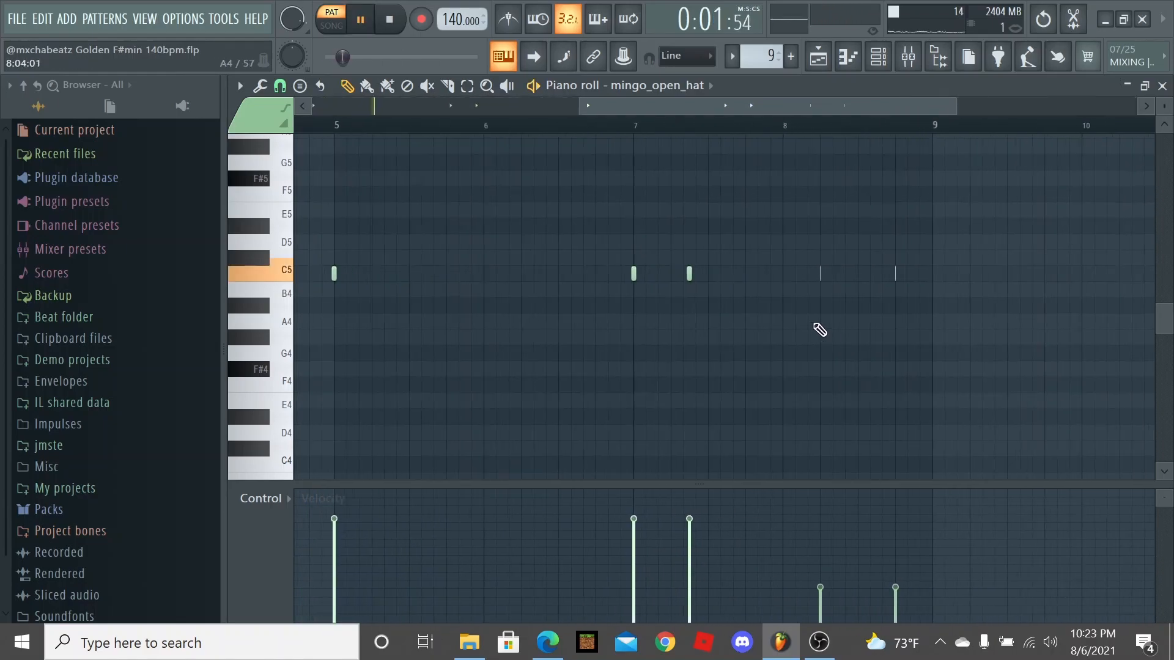
scroll(905, 307, "down", 2, "ctrl")
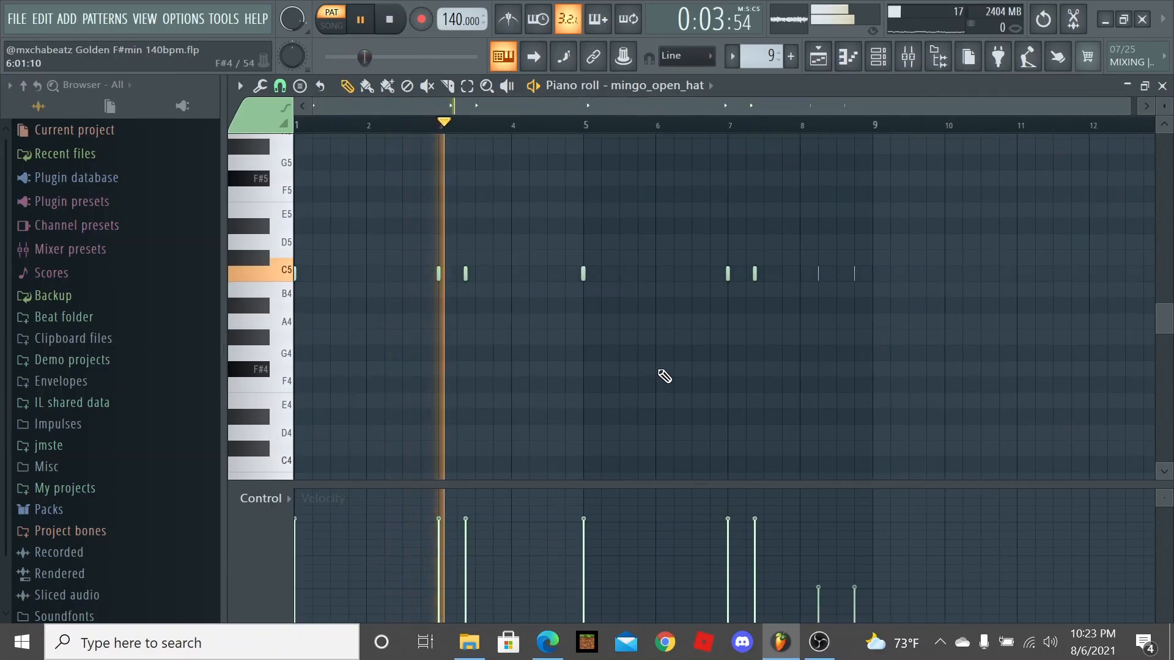
key("space")
left_click(727, 123)
key("space")
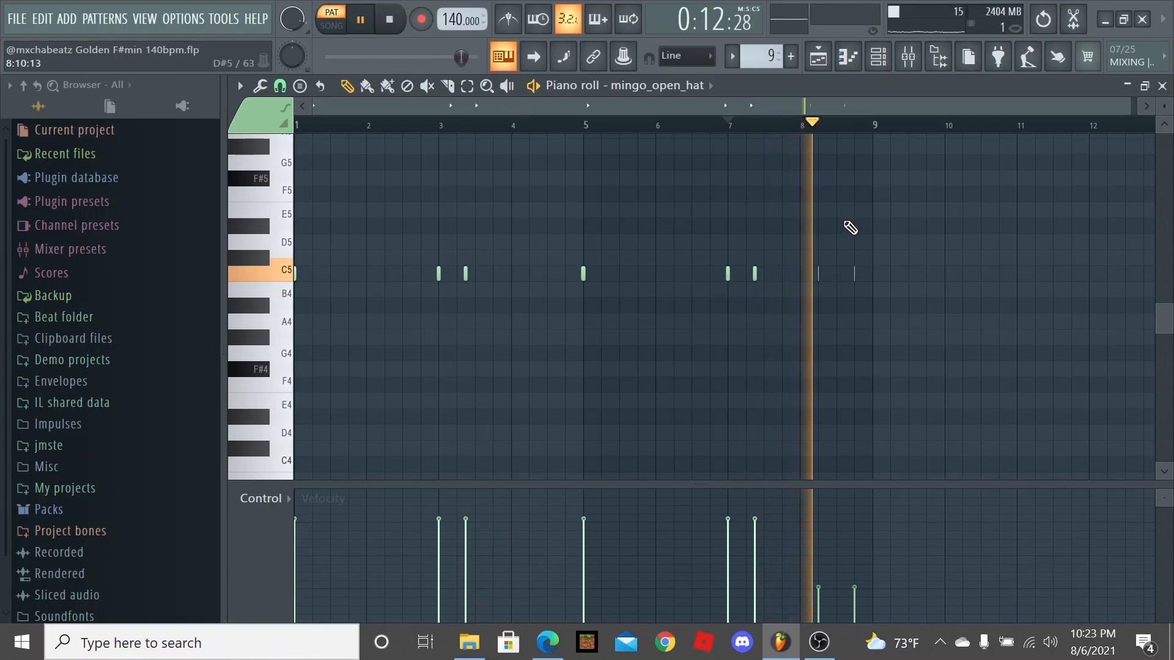
key("space")
key("space")
key("space")
left_click(693, 85)
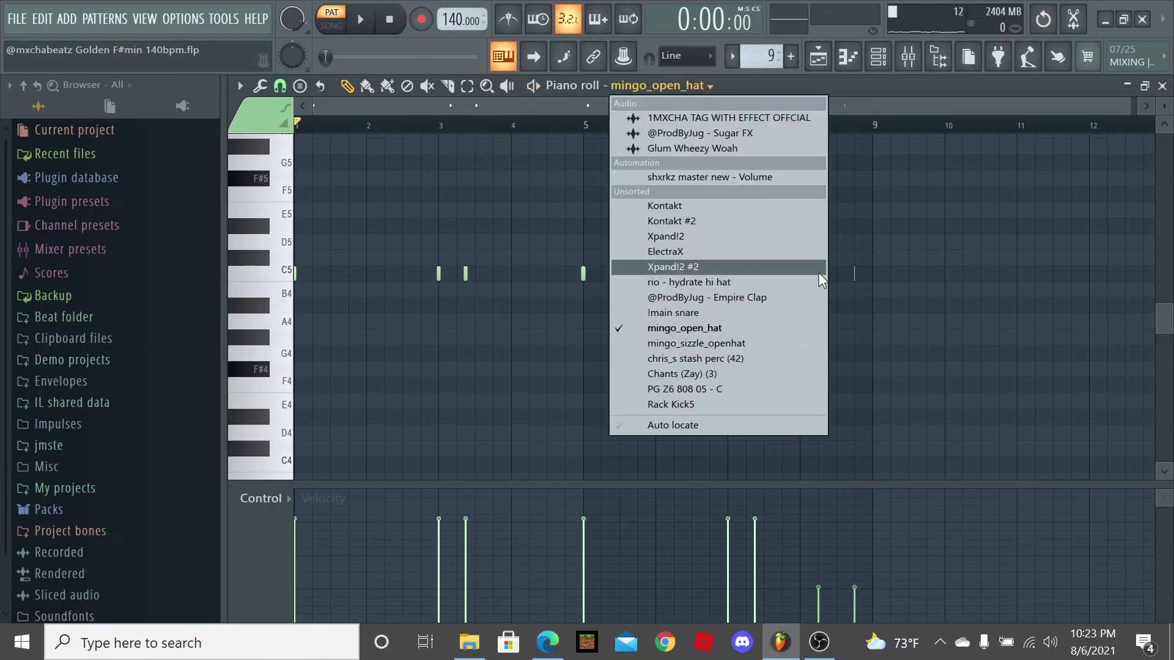
Switch the piano roll to mingo_sizzle_openhat and play its pattern.
left_click(786, 337)
key("space")
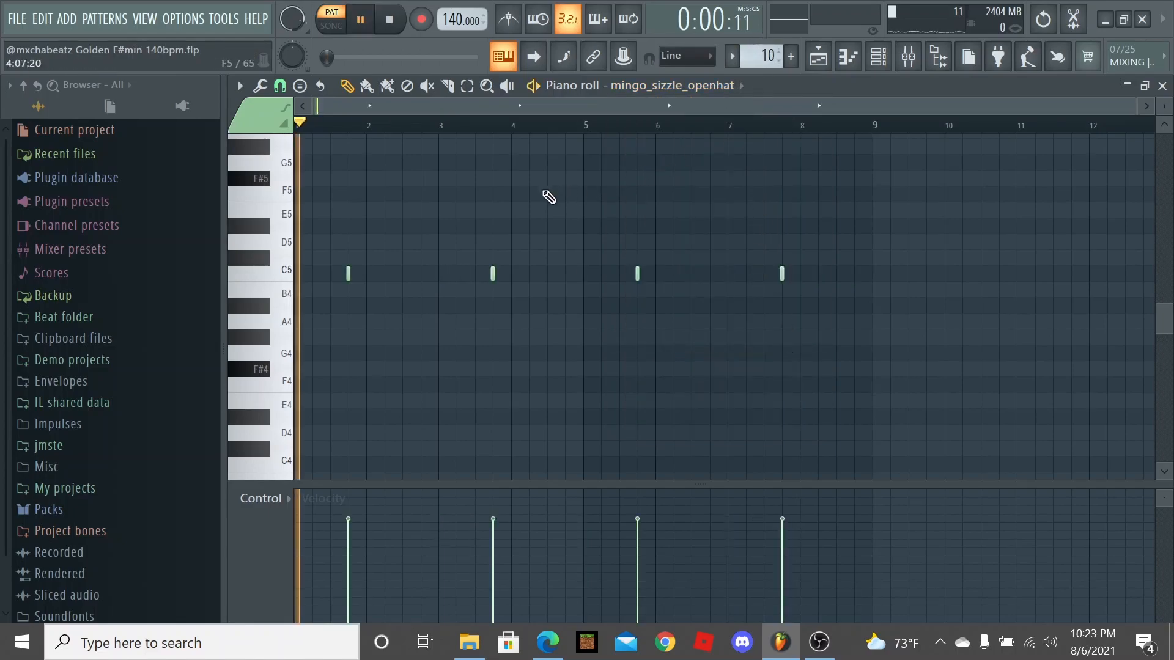
scroll(332, 276, "up", 3)
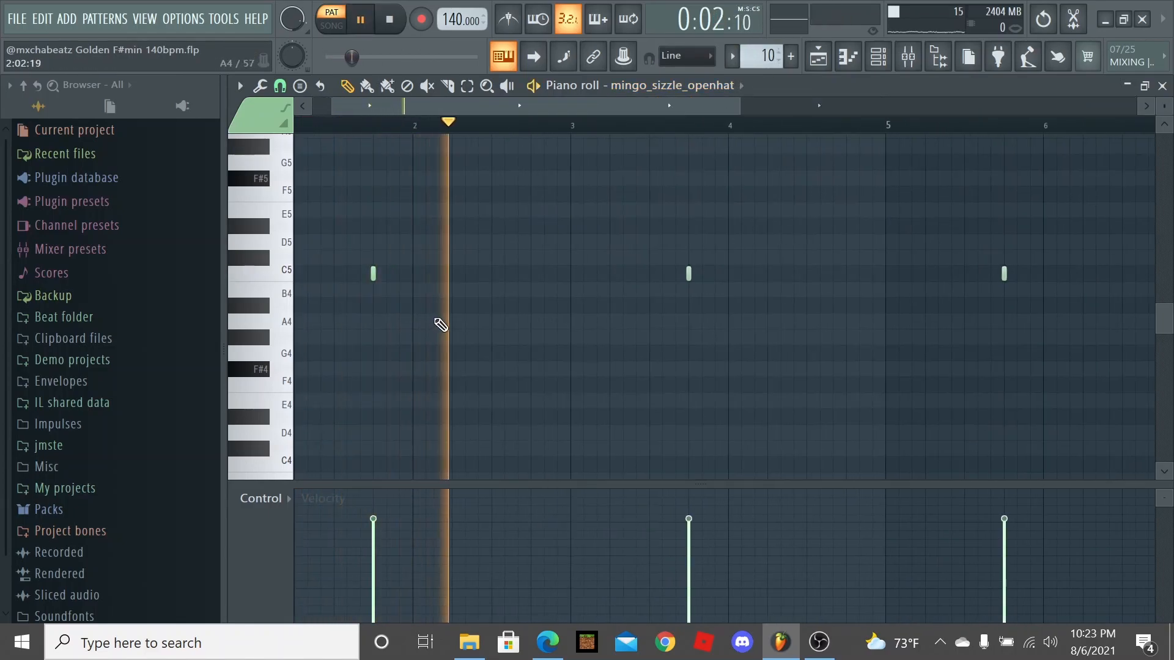
key("space")
scroll(501, 306, "down", 3)
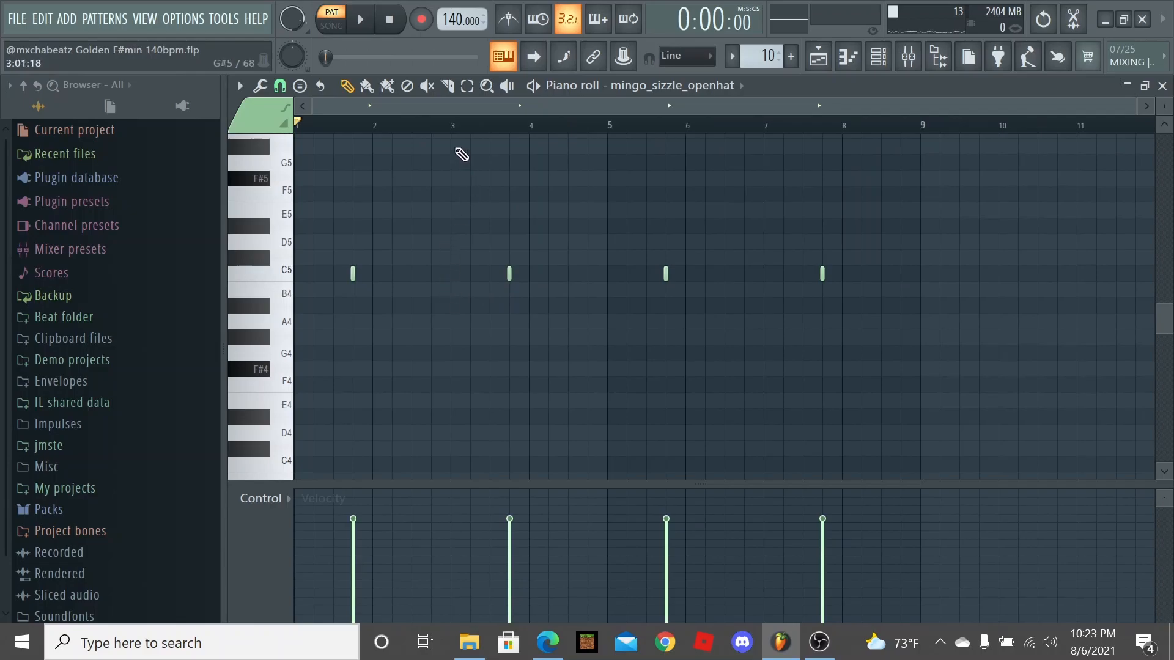
Mark a two-bar time range, duplicate its notes with Ctrl+B into four C5 hits, and clear the selection.
left_click_drag(461, 127, 298, 127)
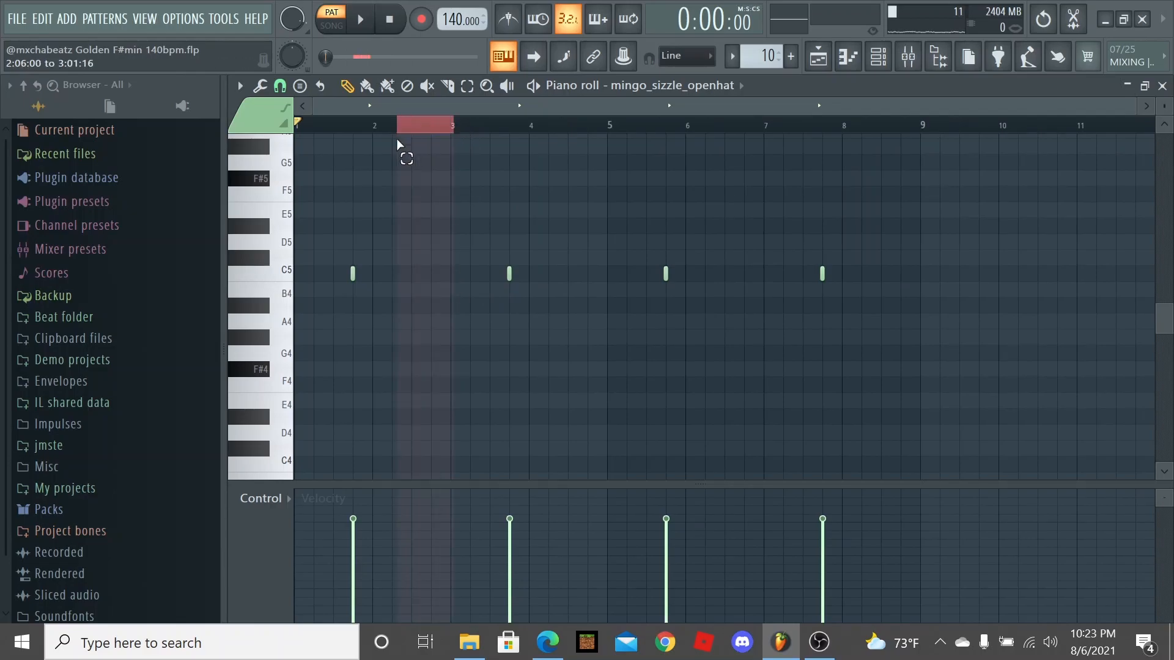
scroll(303, 211, "up", 3)
scroll(340, 273, "up", 2)
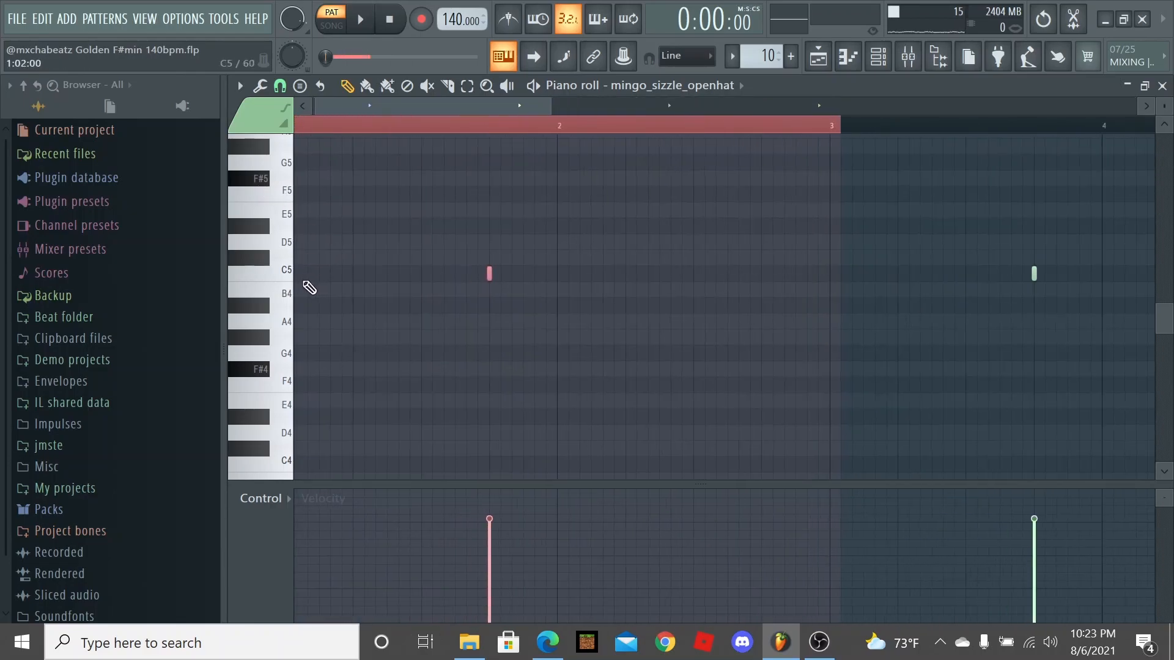
left_click_drag(835, 128, 828, 135)
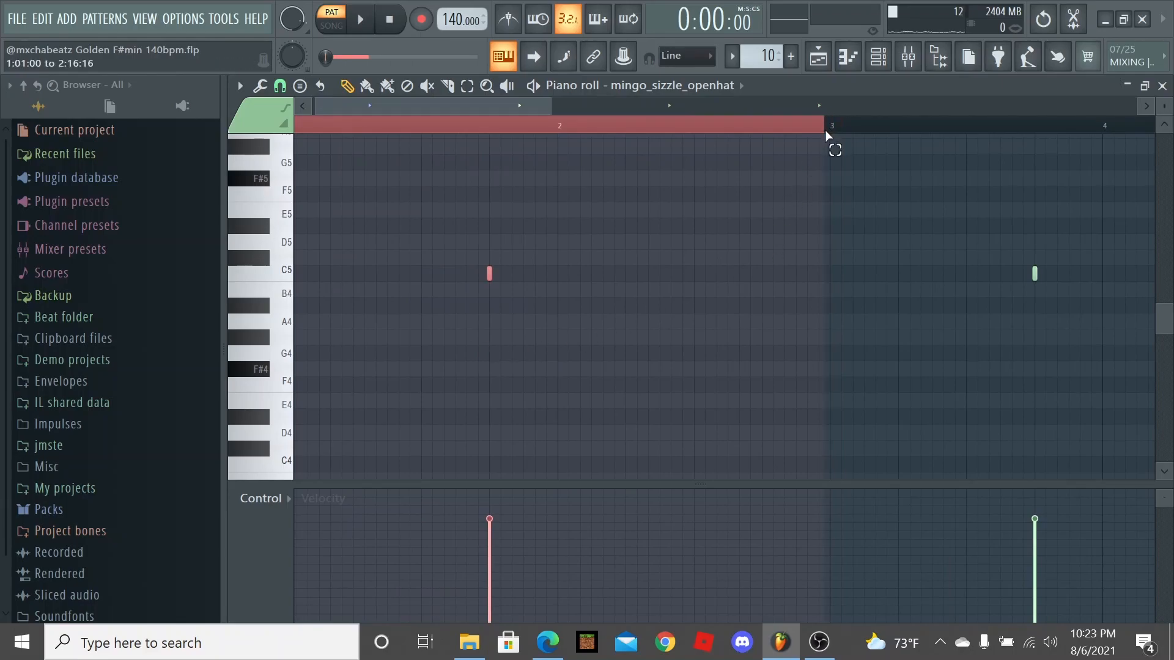
scroll(735, 267, "down", 3)
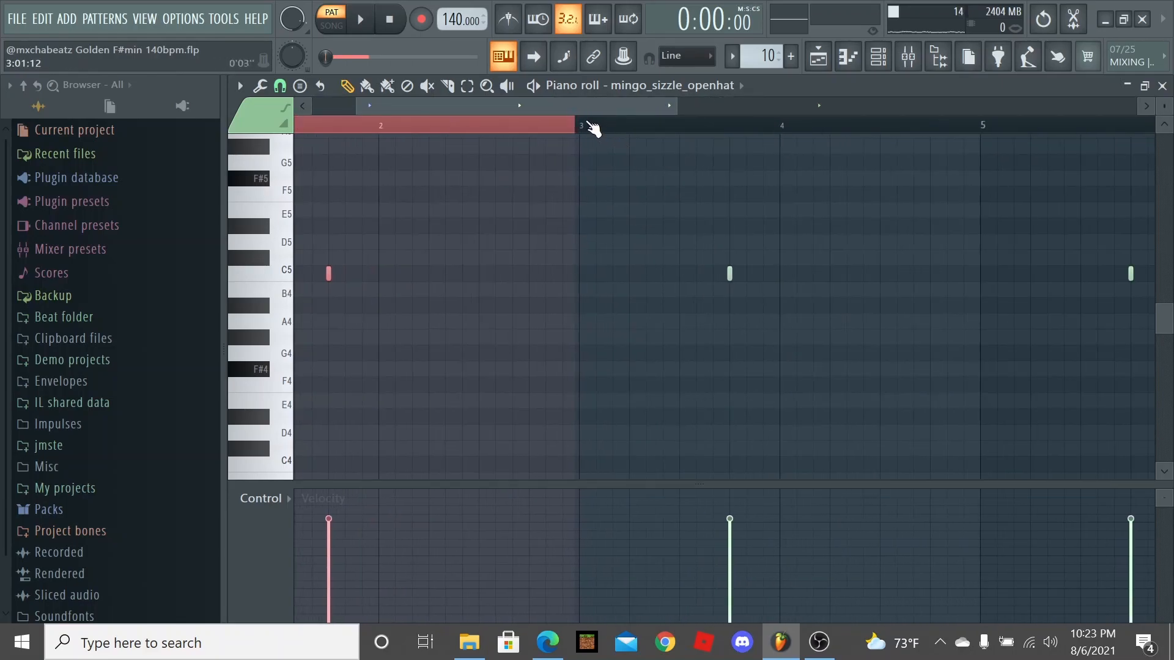
scroll(583, 184, "down", 3)
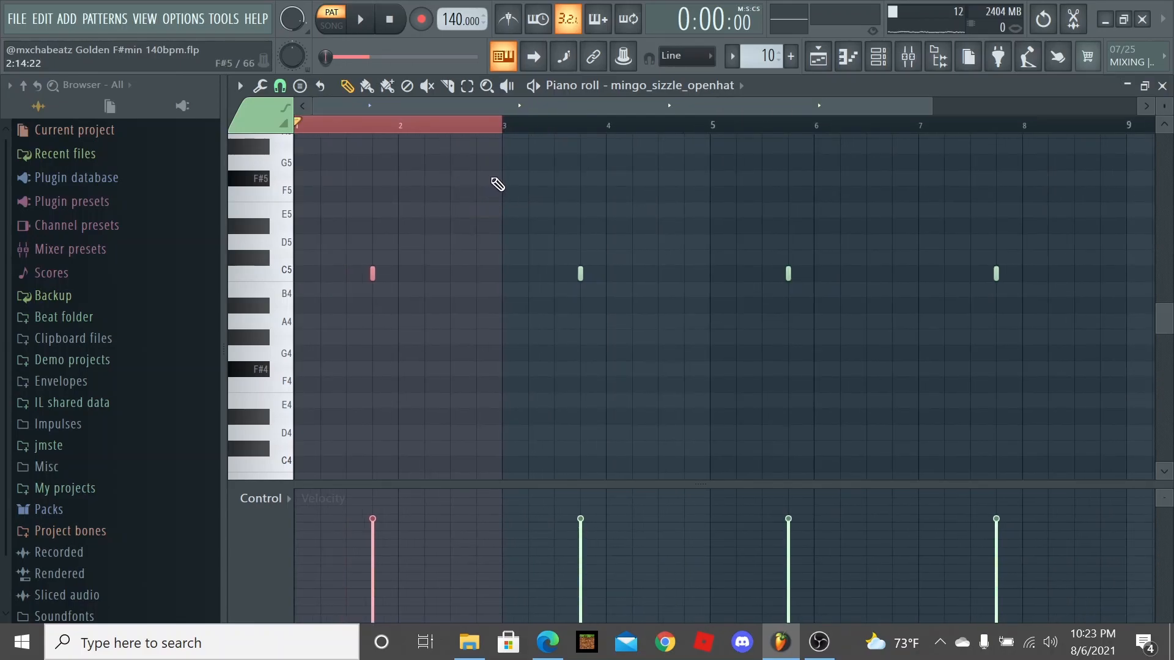
key("ctrl+b")
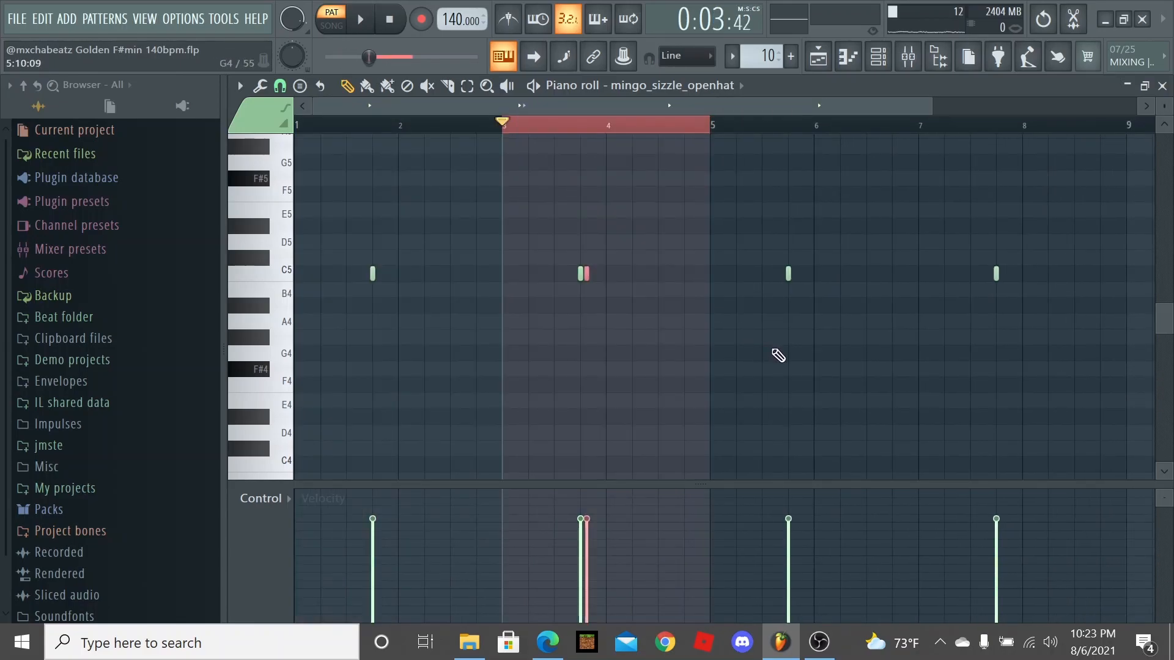
key("ctrl+a")
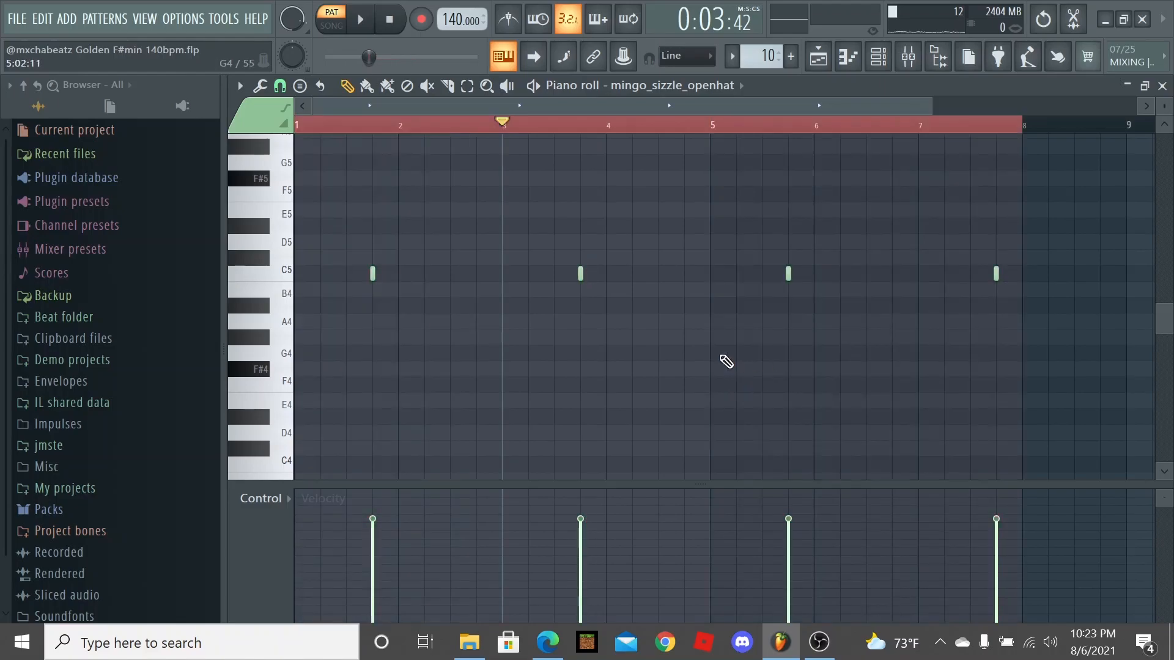
scroll(729, 362, "down", 2)
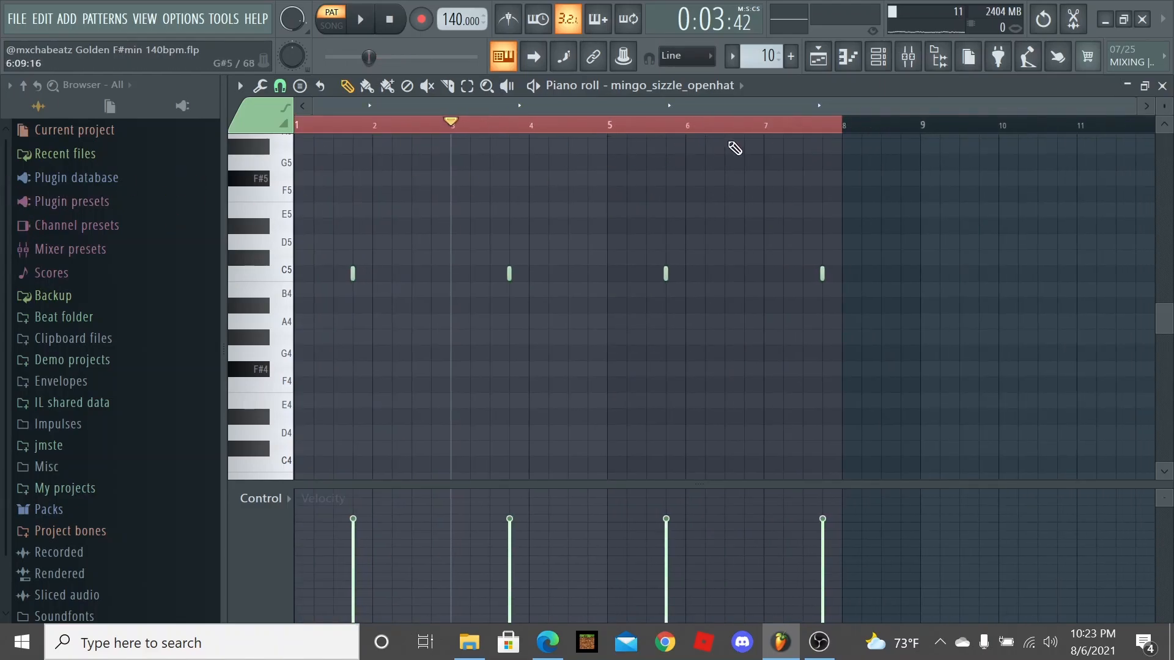
left_click(760, 129)
Switch the piano roll to chris_s stash perc, move to pattern 12 and audition it.
left_click(677, 87)
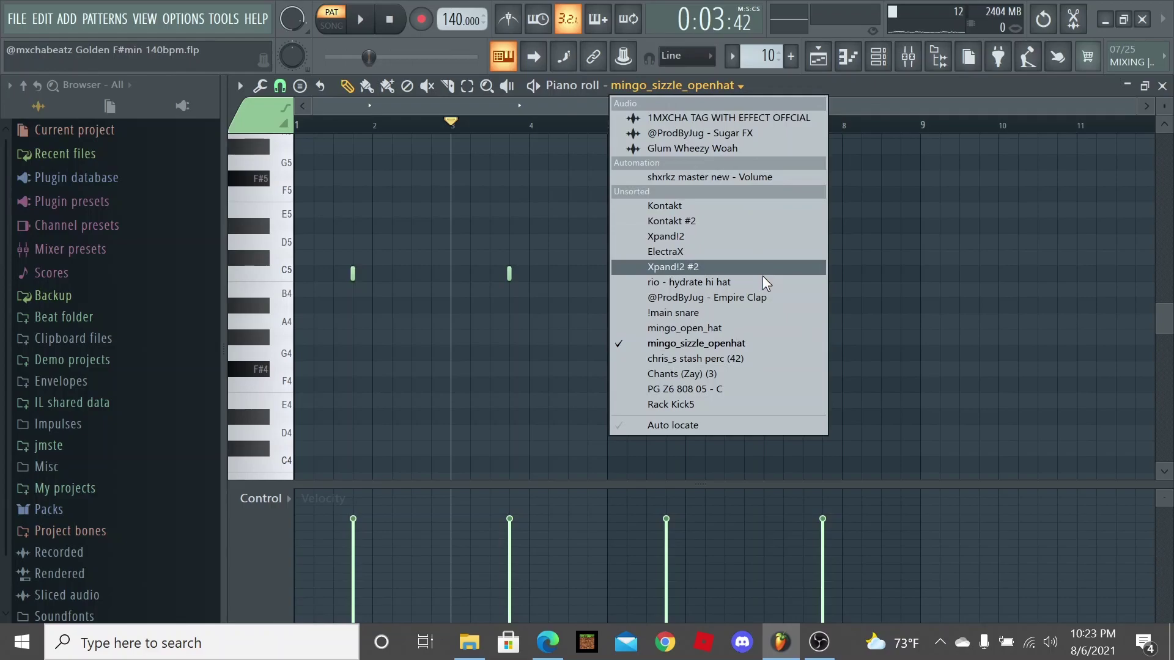
left_click(778, 359)
key("KP_Add")
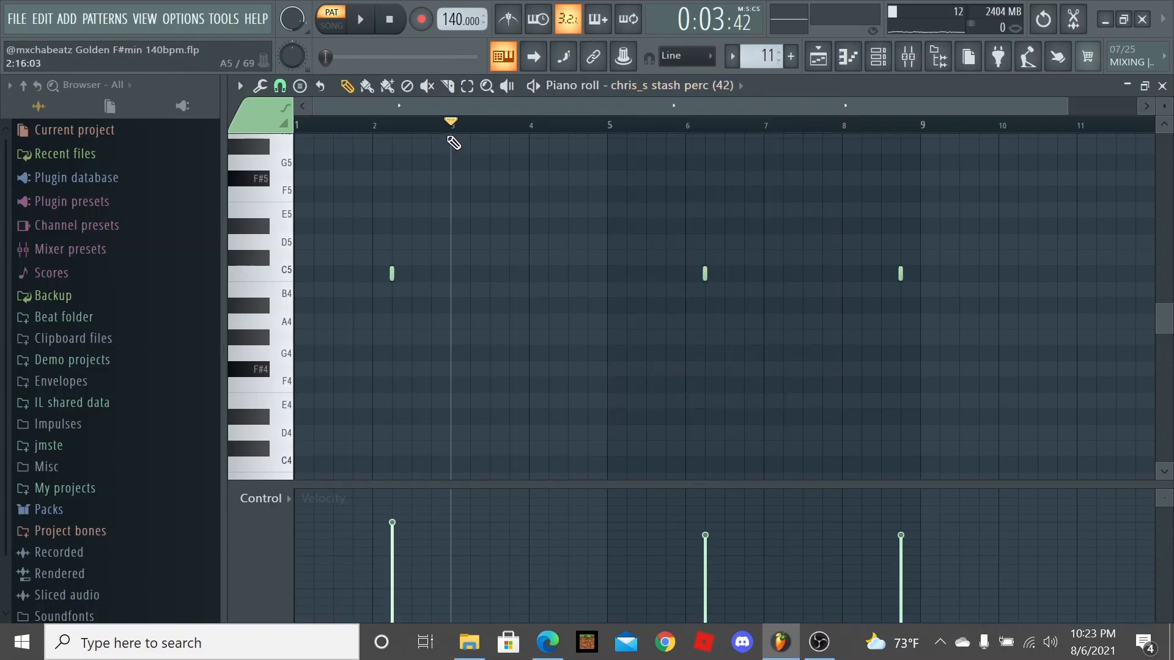
key("space")
scroll(358, 261, "up", 2)
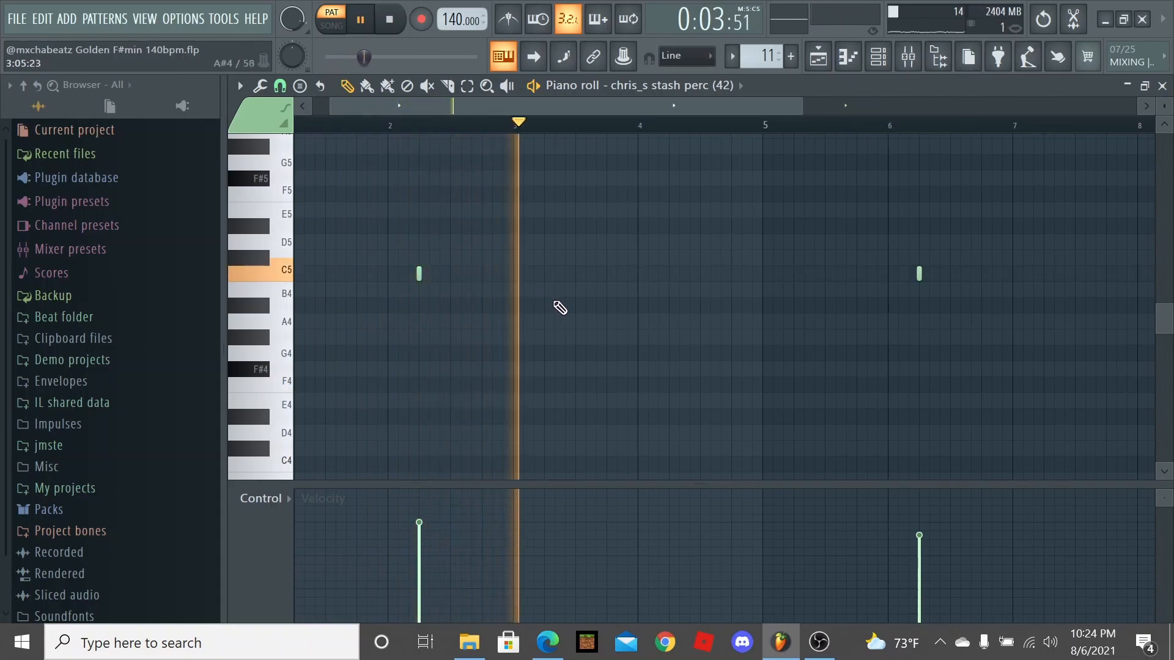
key("space")
scroll(606, 334, "down", 2)
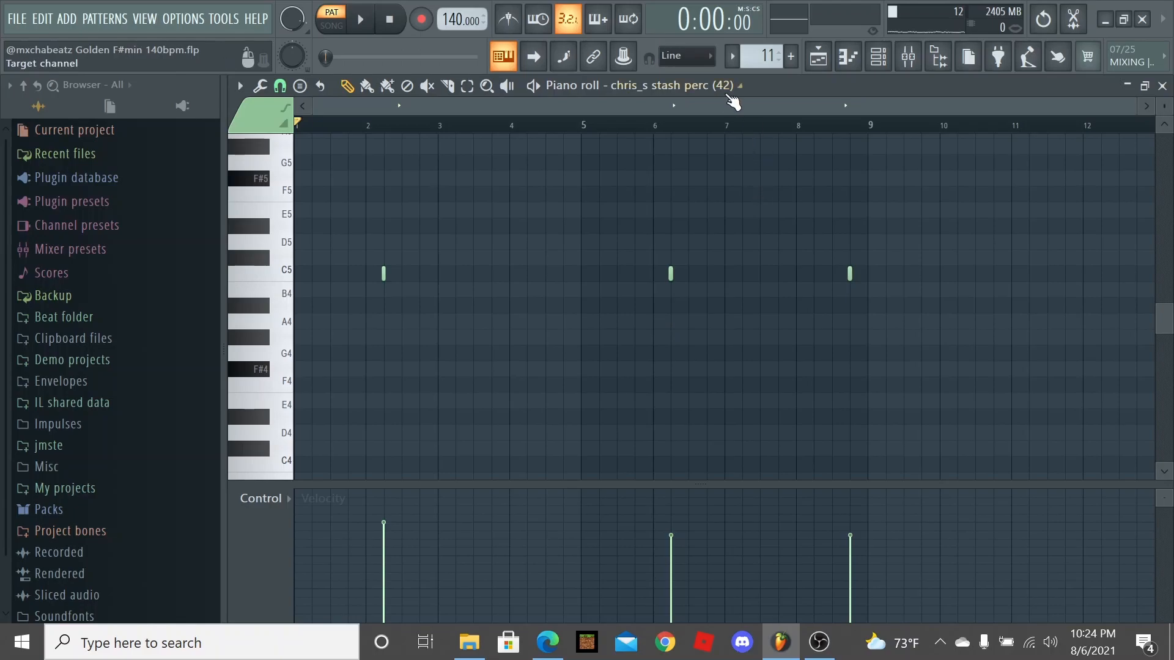
Audition the two-note Chants (Zay) pattern, then reopen the channel list for the 808.
left_click(732, 91)
left_click(752, 374)
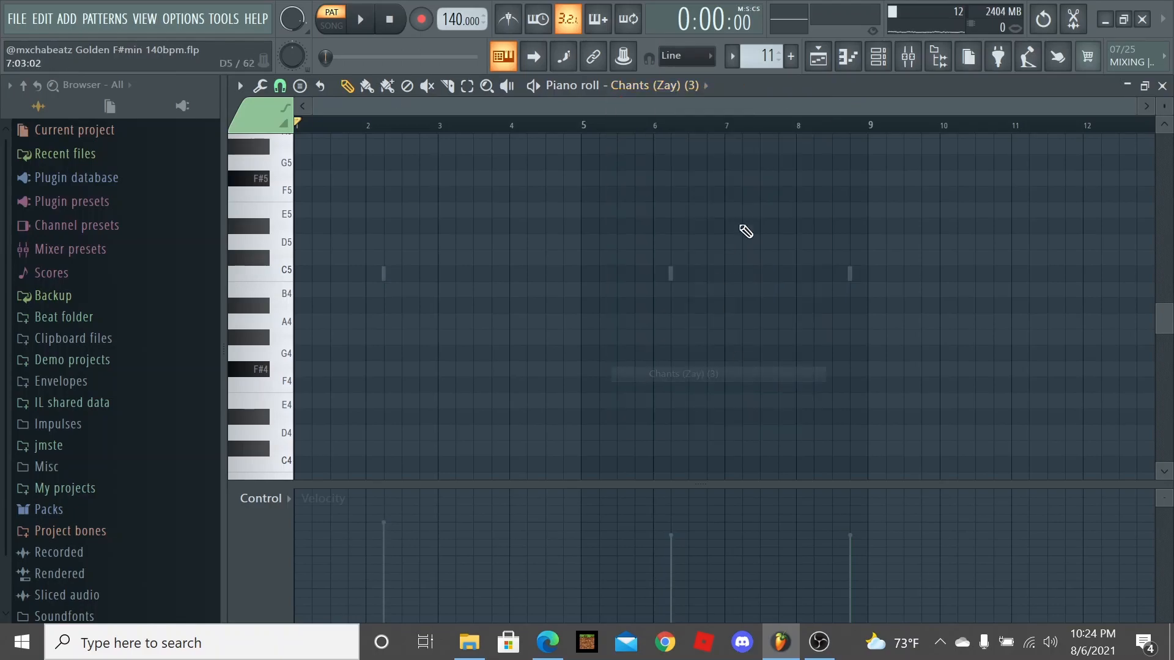
scroll(759, 55, "up", 1)
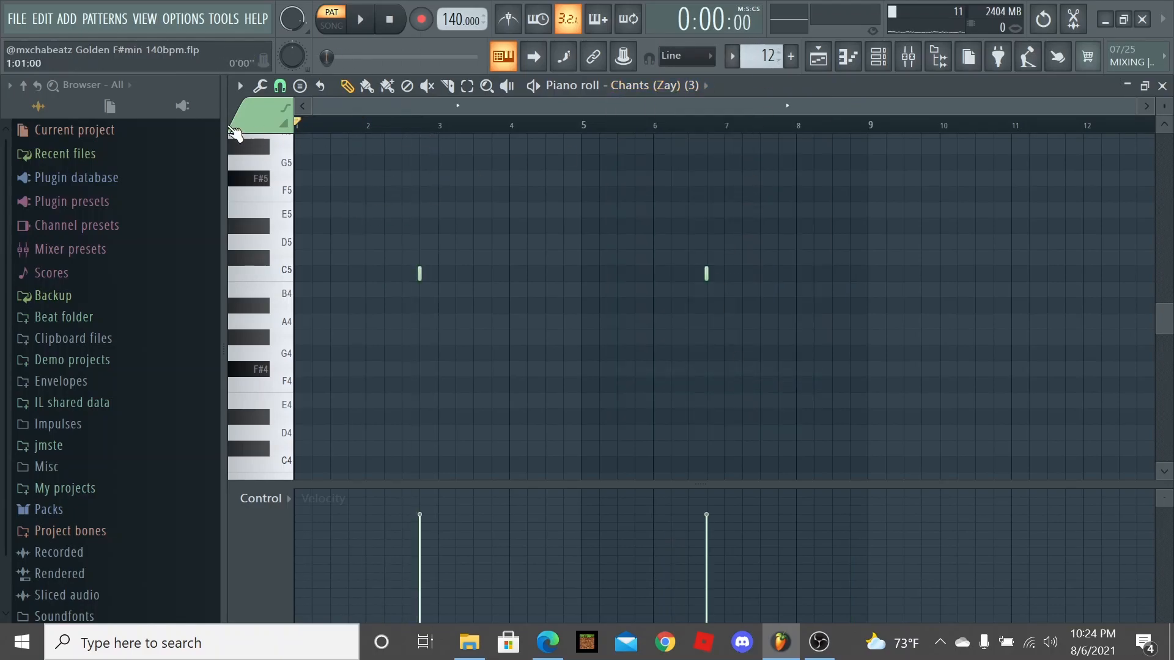
key("space")
scroll(409, 289, "up", 2)
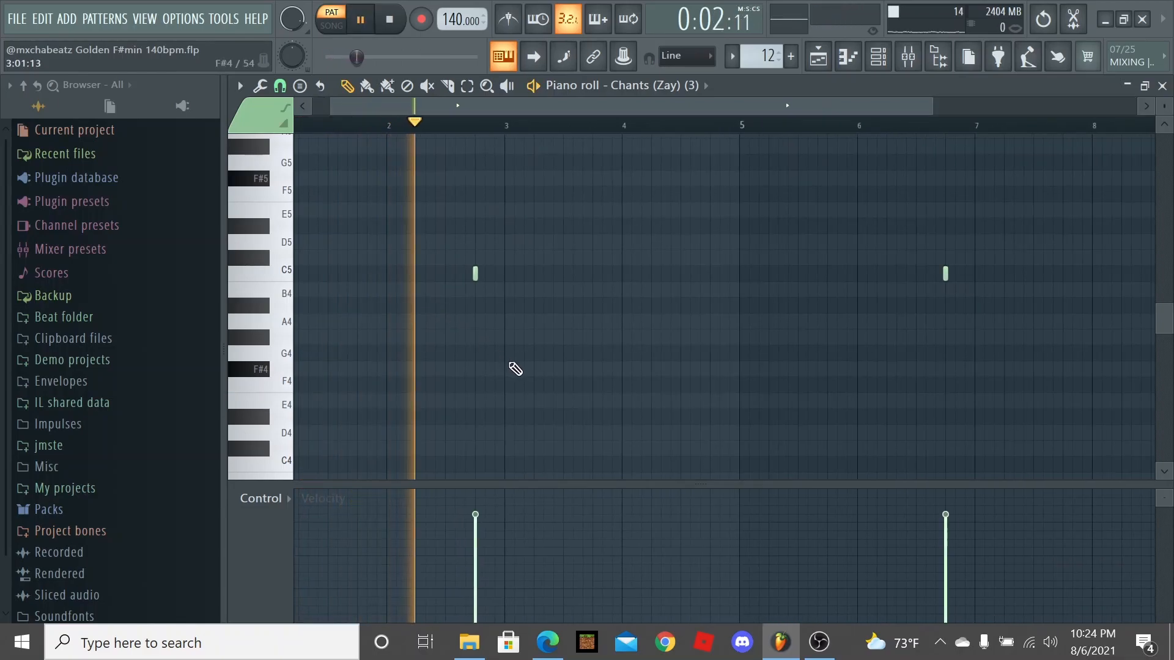
key("space")
scroll(519, 366, "down", 2)
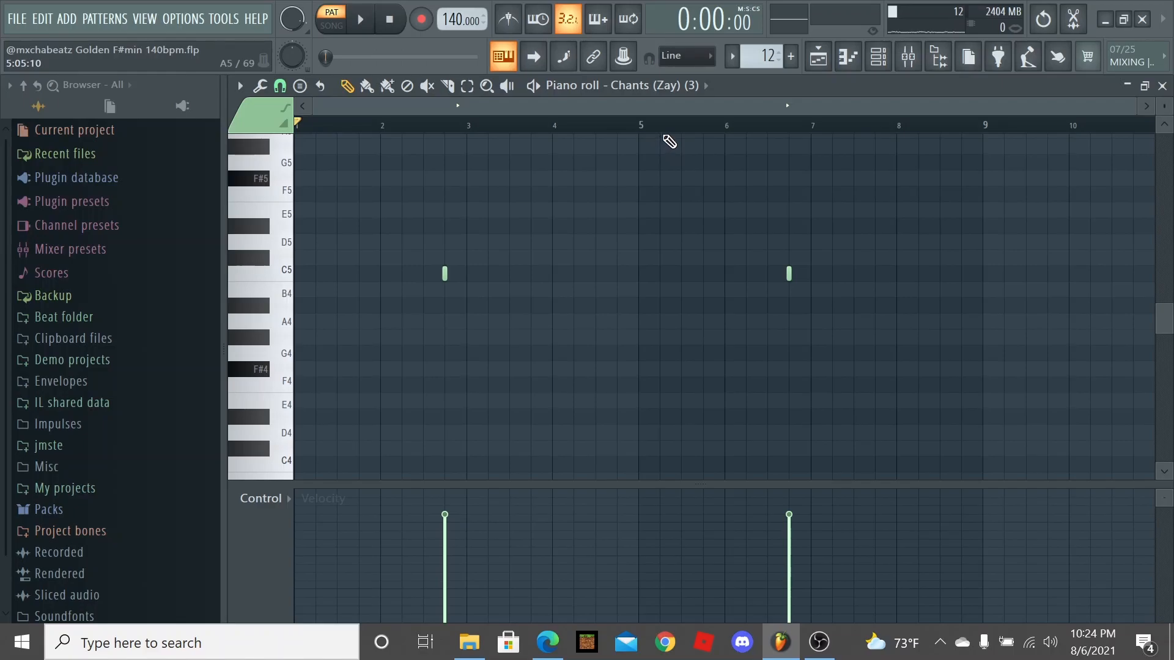
left_click(642, 85)
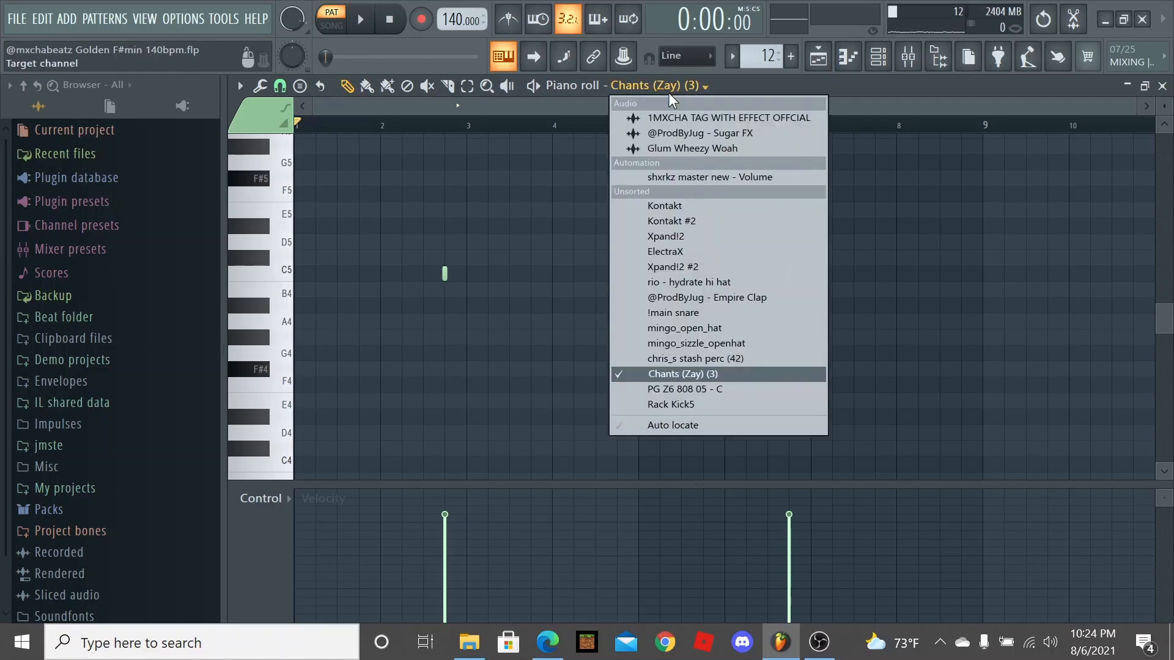
Show PG Z6 808 05 - C in pattern 13 and review its F#5 line with the C#6, B5, F#6 run.
left_click(704, 389)
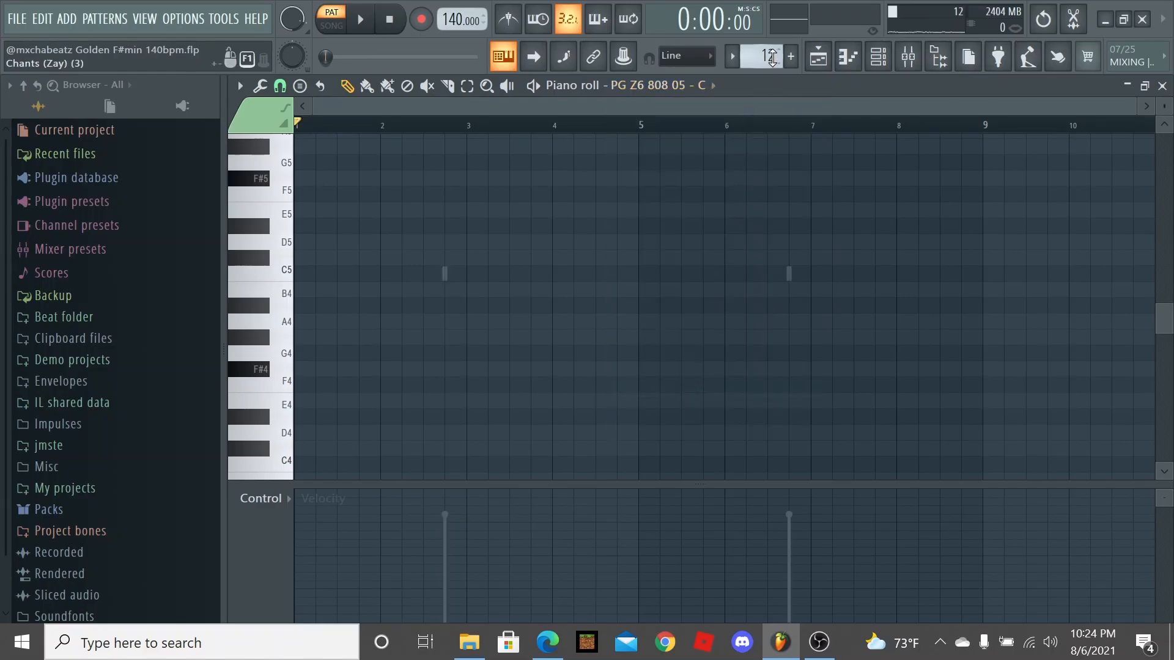
key("KP_Add")
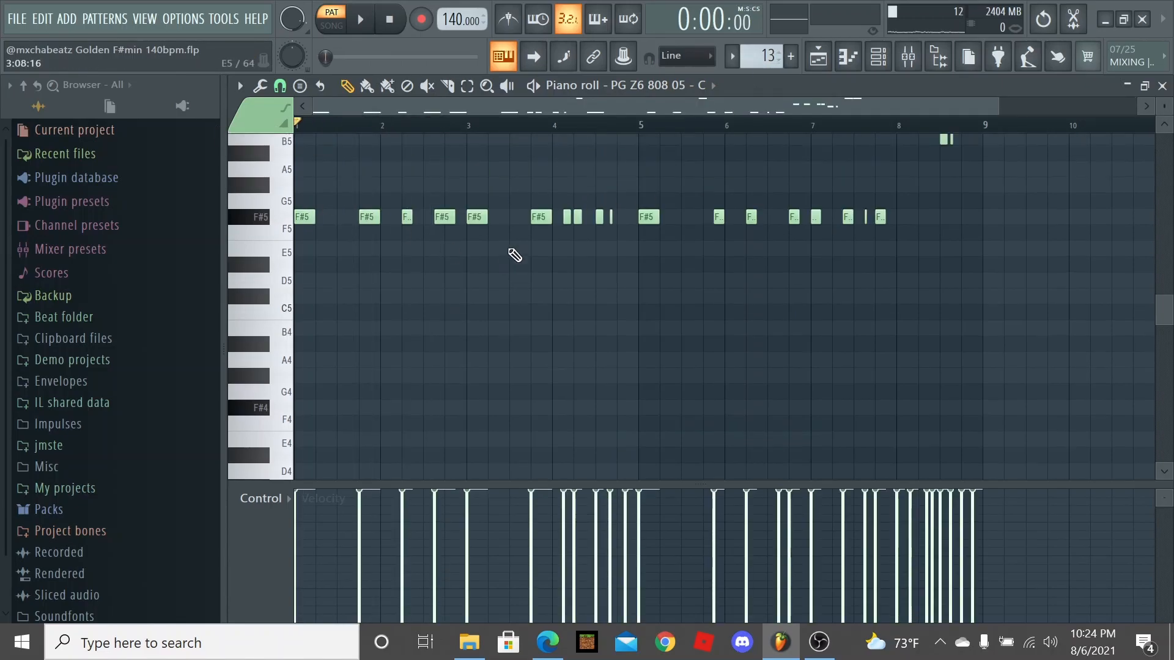
scroll(550, 275, "up", 4)
left_click_drag(635, 489, 636, 578)
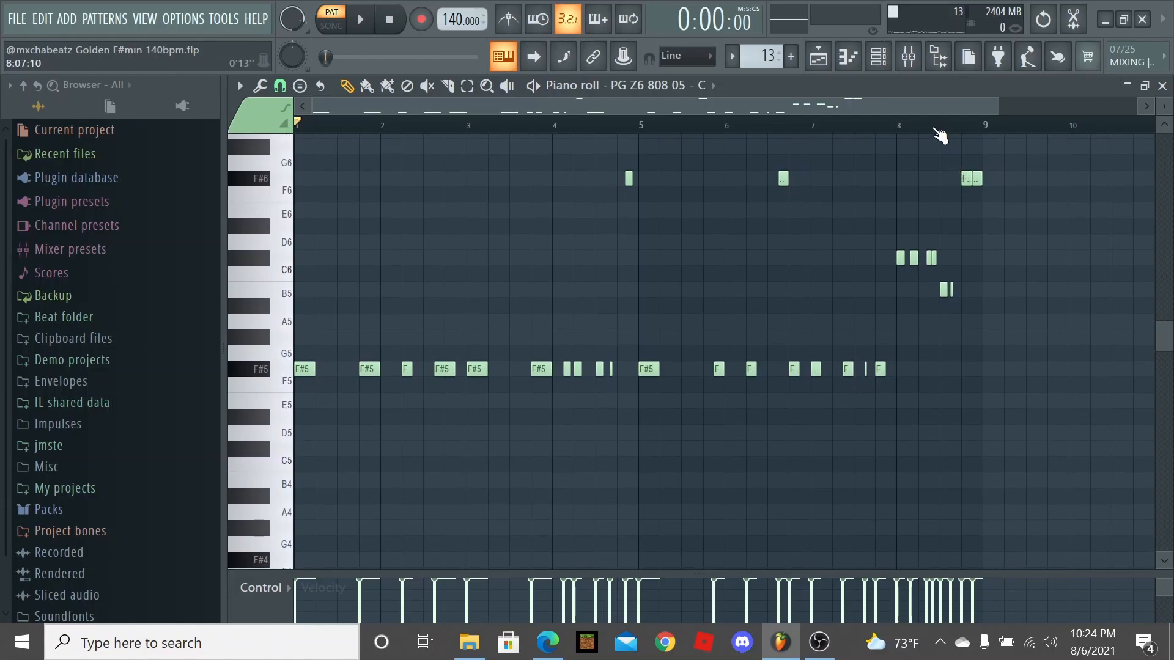
left_click_drag(941, 127, 942, 147)
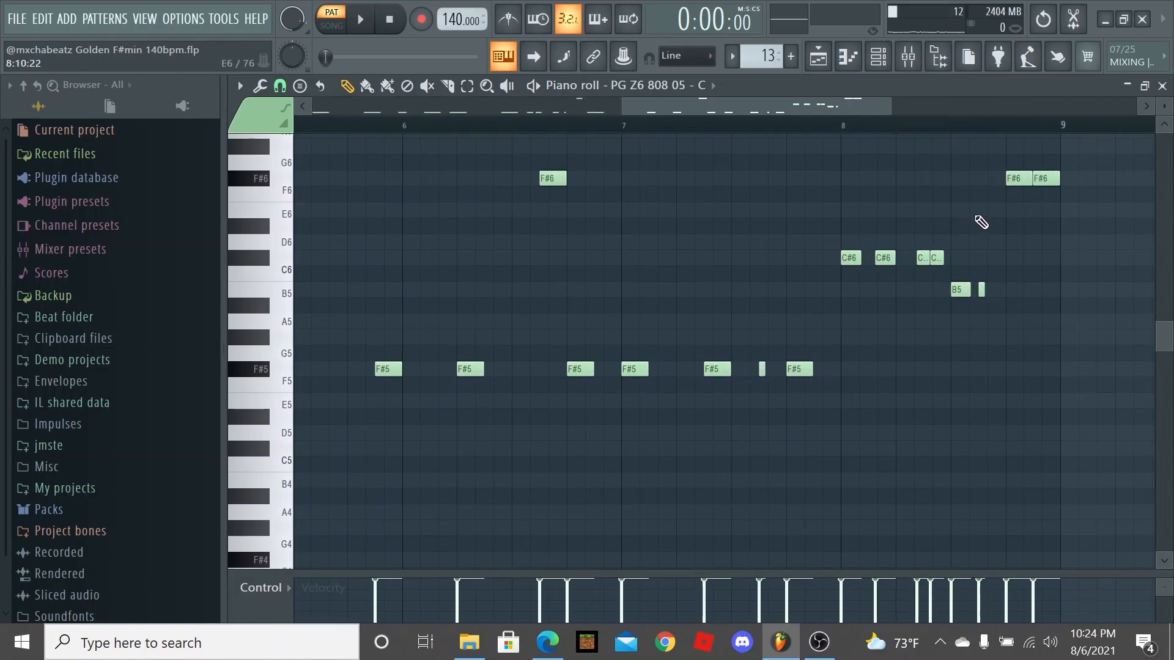
left_click_drag(859, 138, 860, 117)
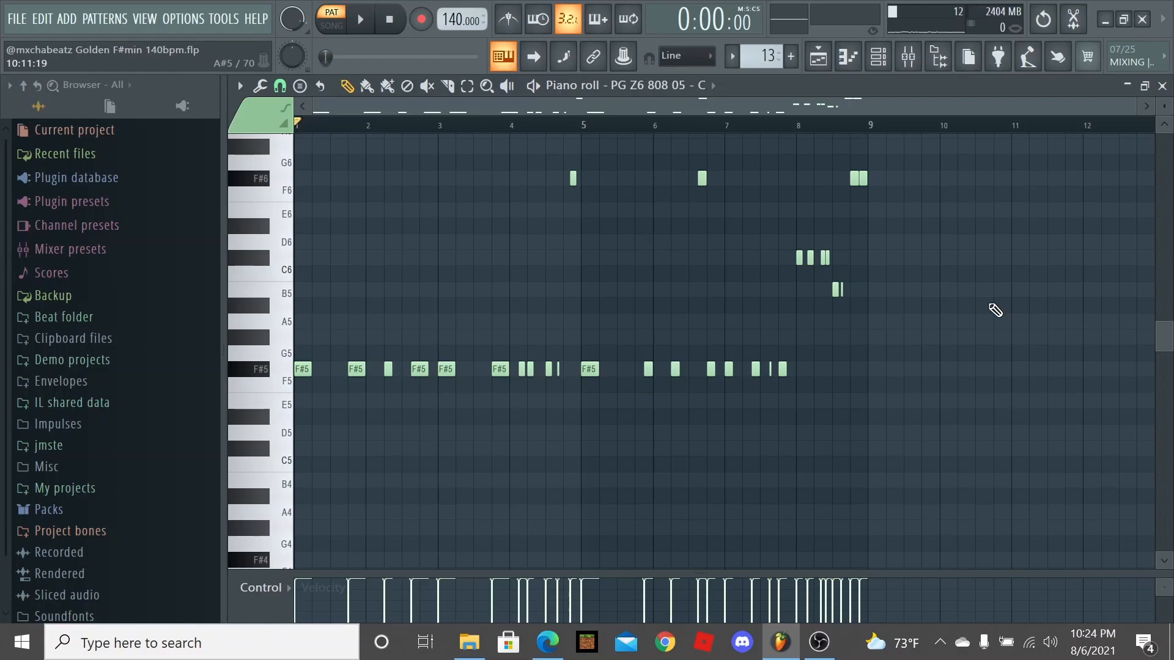
scroll(403, 441, "up", 5)
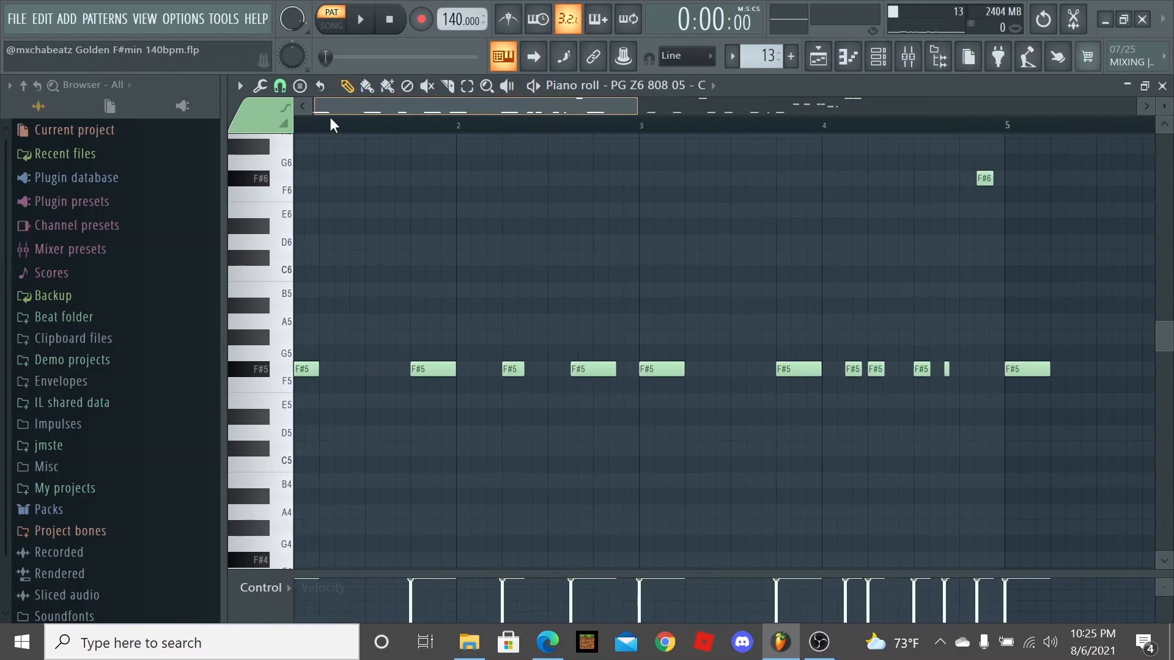
scroll(315, 126, "up", 4)
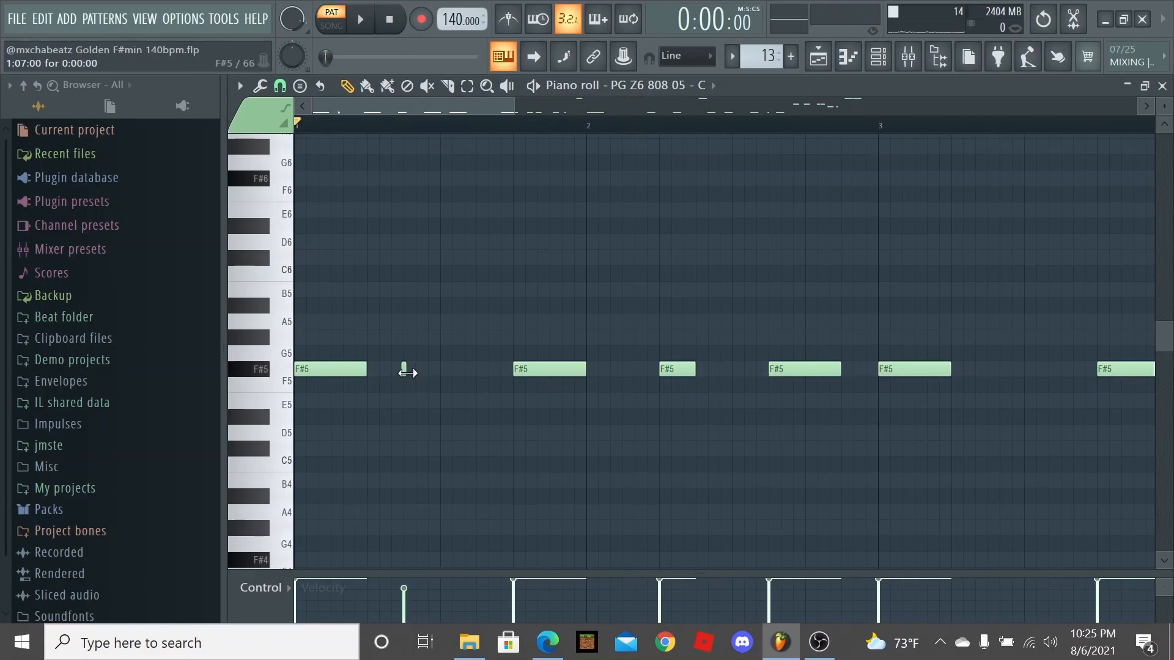
Add a short F#5 note early in bar 1 of the 808 pattern and audition the line.
key("space")
scroll(470, 391, "up", 1)
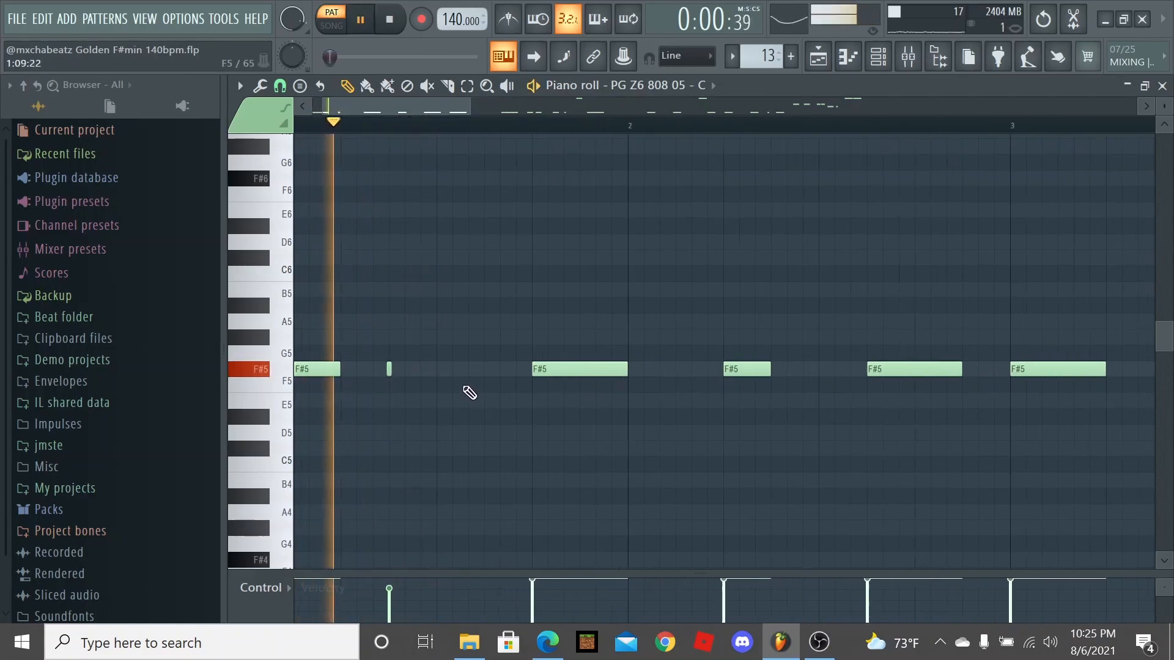
left_click(484, 370)
key("space")
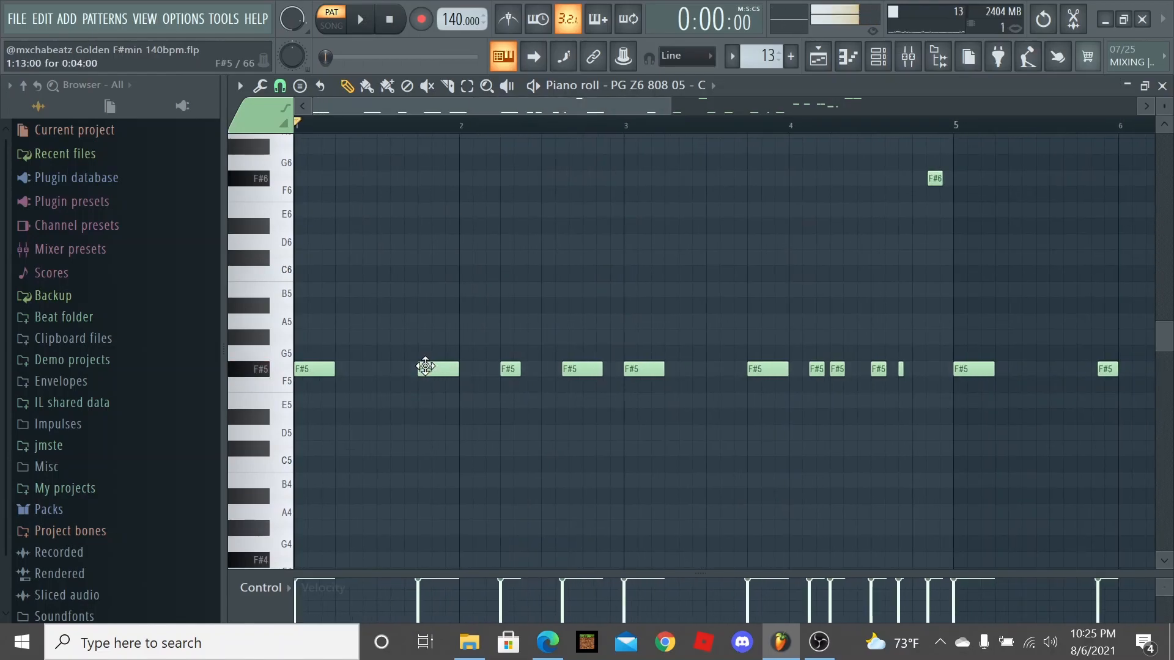
scroll(419, 431, "down", 2)
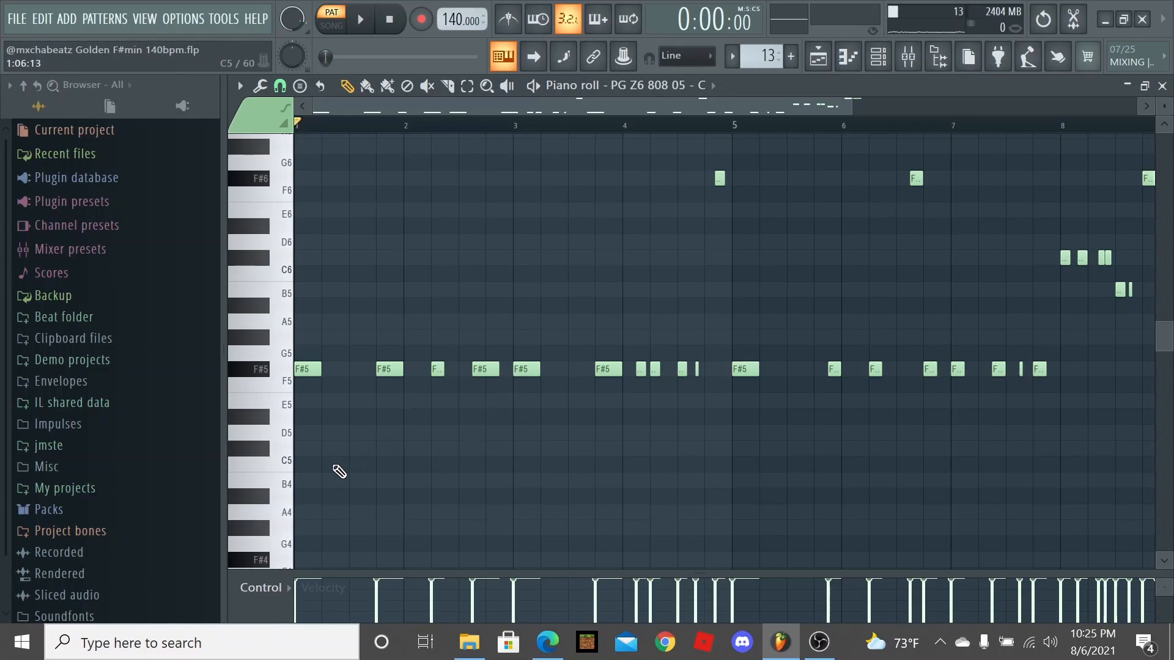
scroll(422, 473, "down", 3)
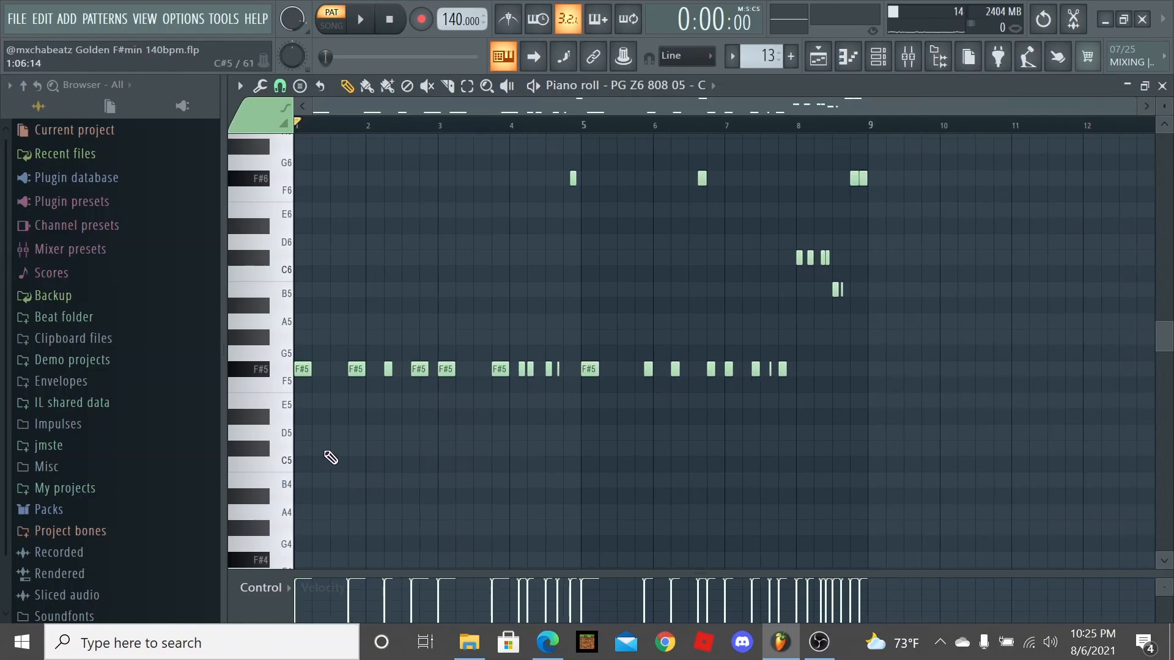
key("space")
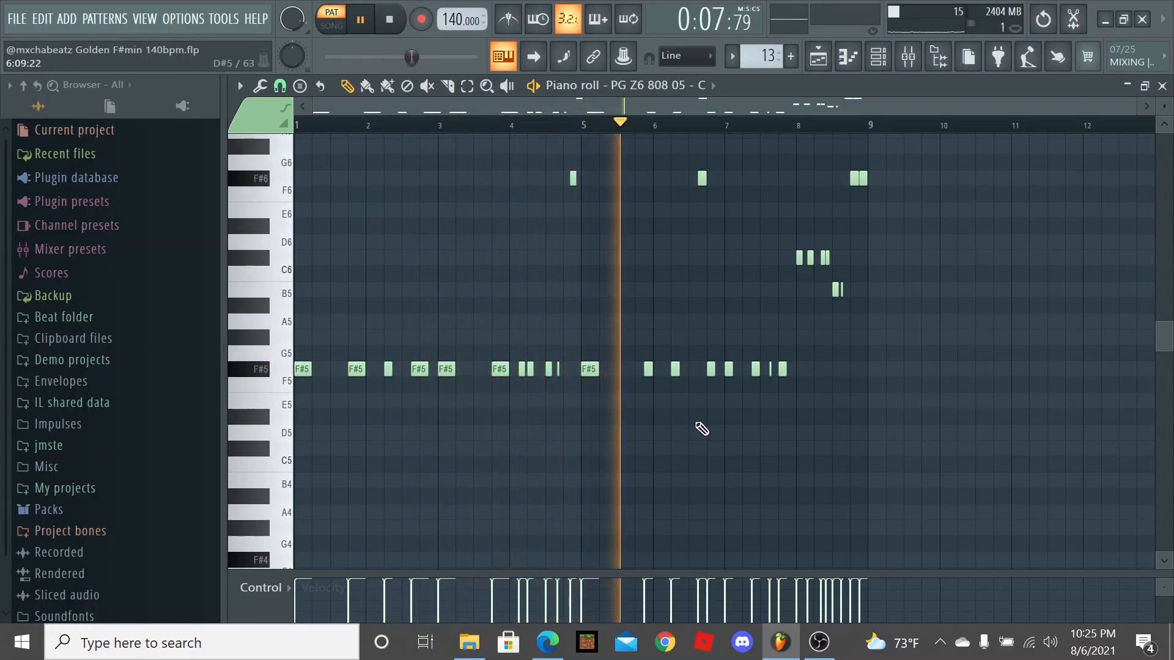
scroll(720, 435, "up", 2)
scroll(780, 450, "up", 2)
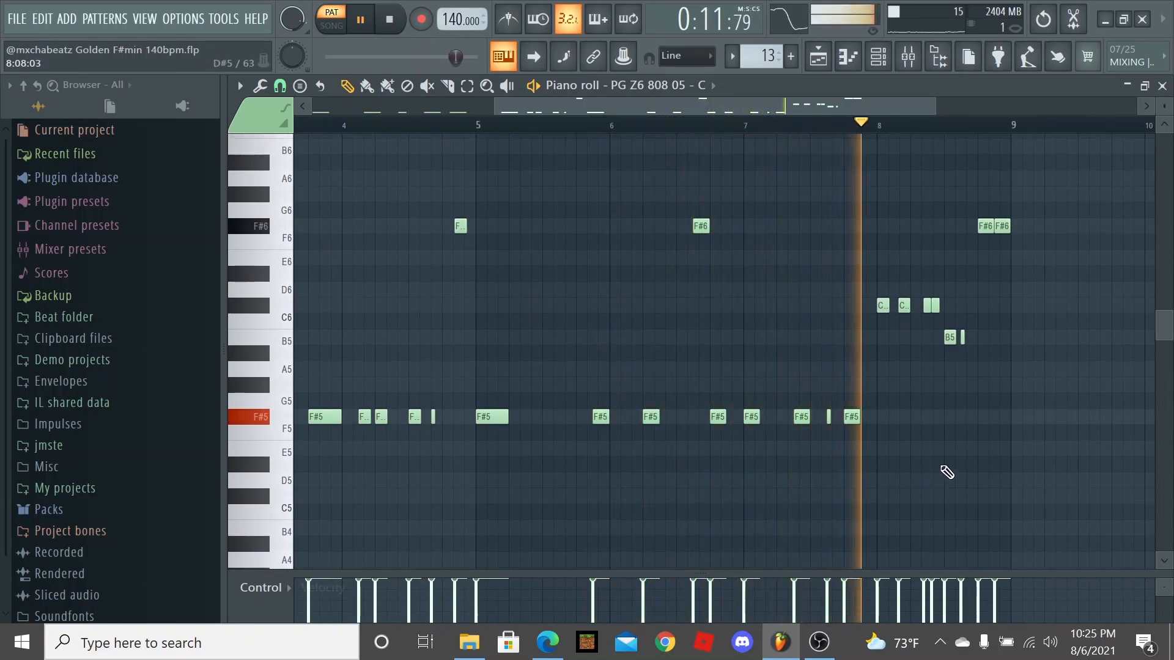
key("space")
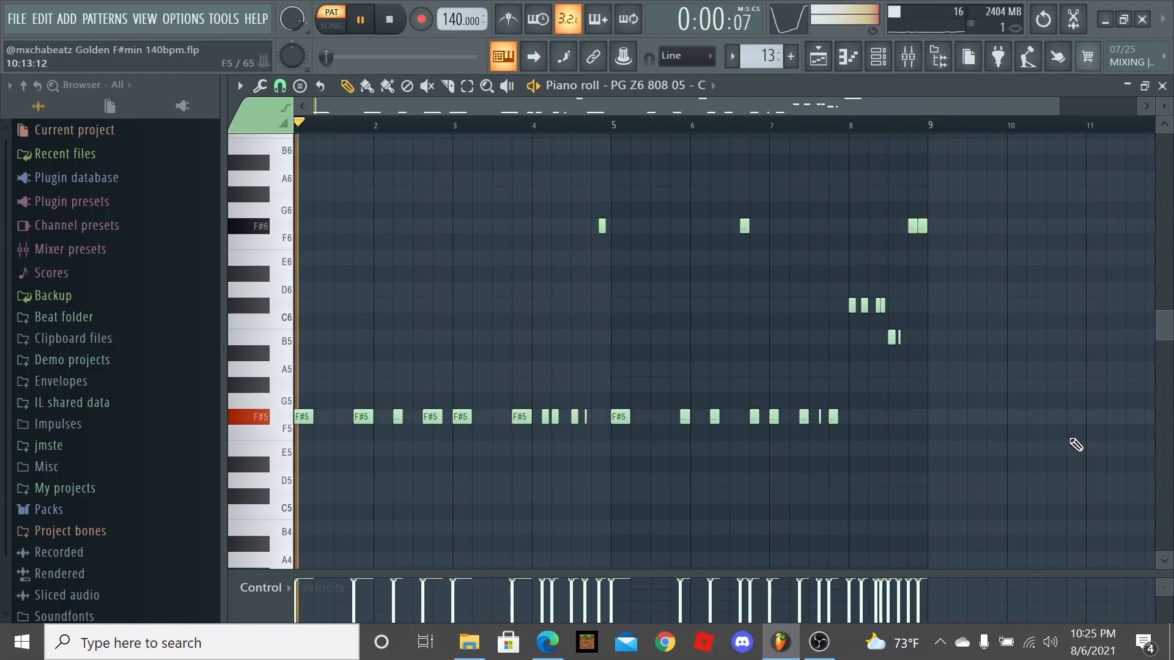
scroll(988, 395, "up", 2)
scroll(987, 396, "up", 2)
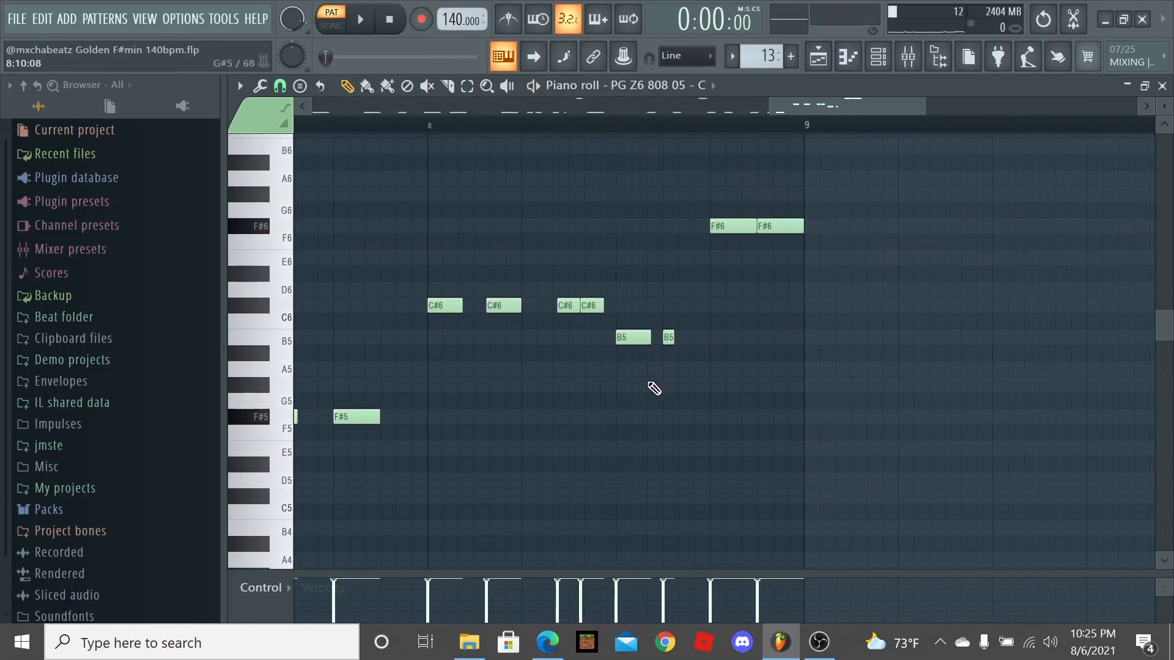
scroll(653, 389, "down", 2)
scroll(654, 388, "down", 2)
scroll(660, 395, "down", 1)
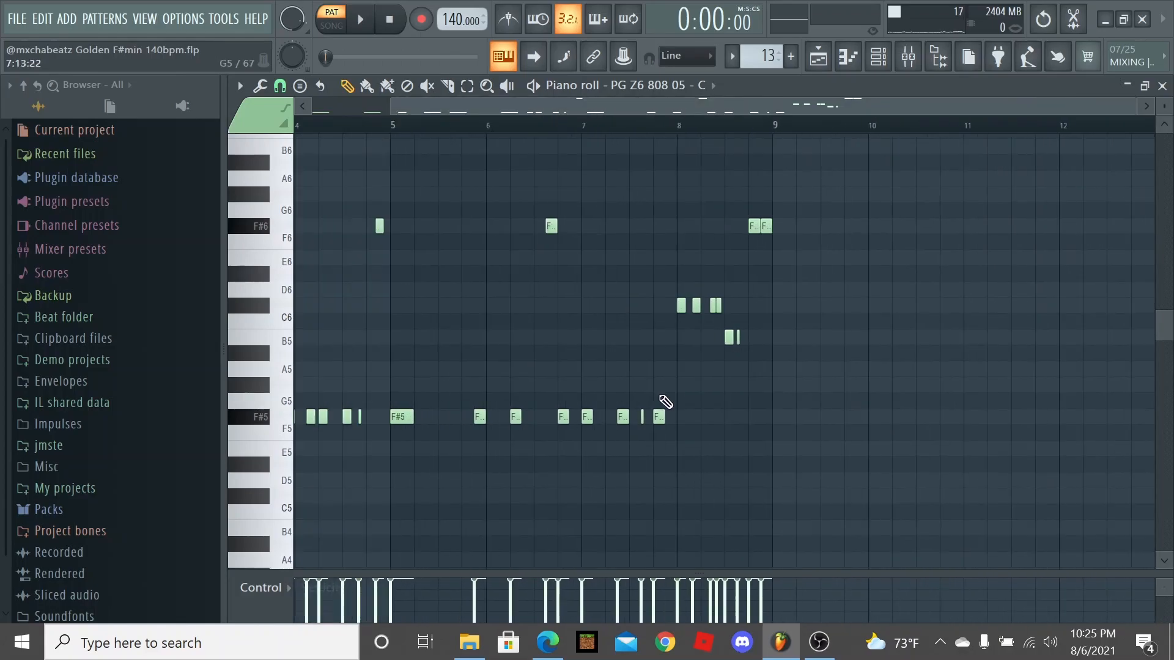
scroll(698, 395, "up", 2)
scroll(826, 386, "up", 2)
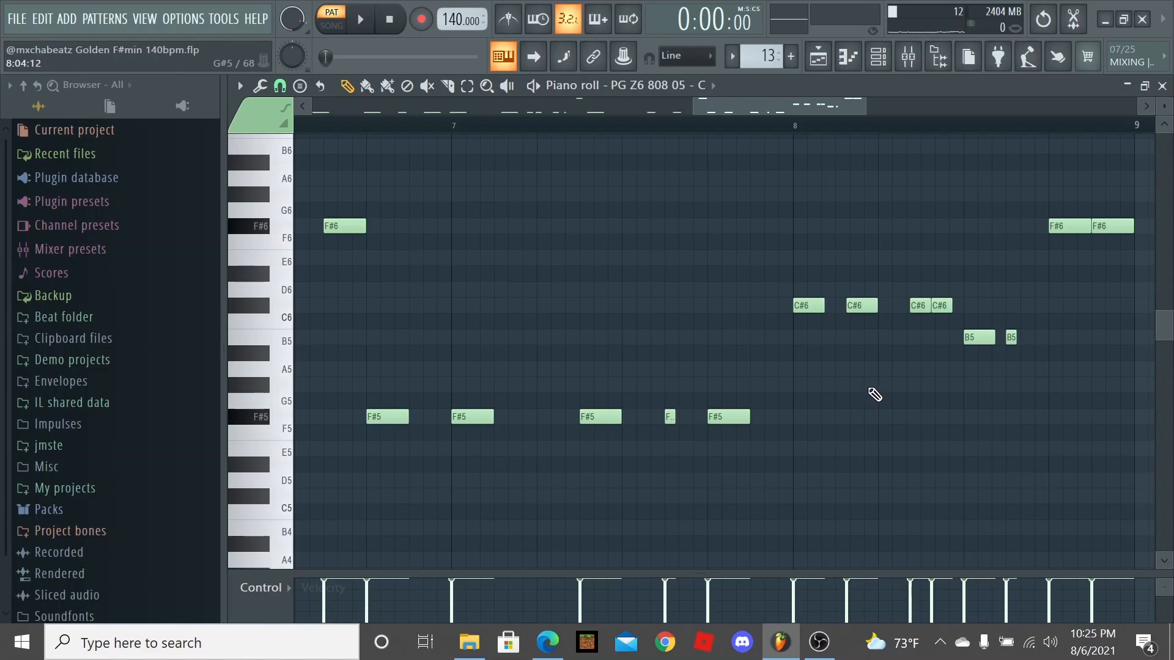
scroll(881, 385, "down", 2)
scroll(990, 348, "up", 1)
scroll(1010, 276, "up", 1)
Check the C#6, B5, F#6 turnaround near bar 8 by selecting and clearing those notes.
left_click_drag(1045, 208, 642, 367, "ctrl")
left_click(681, 379)
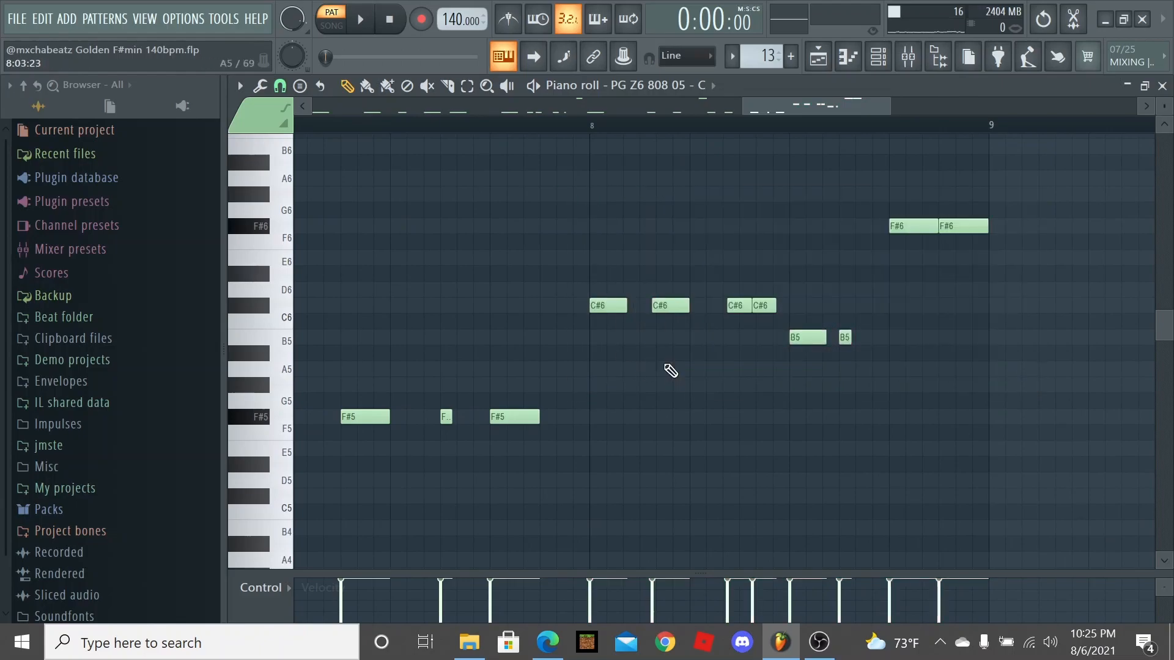
scroll(682, 379, "down", 2)
scroll(680, 377, "down", 2)
scroll(708, 374, "down", 1)
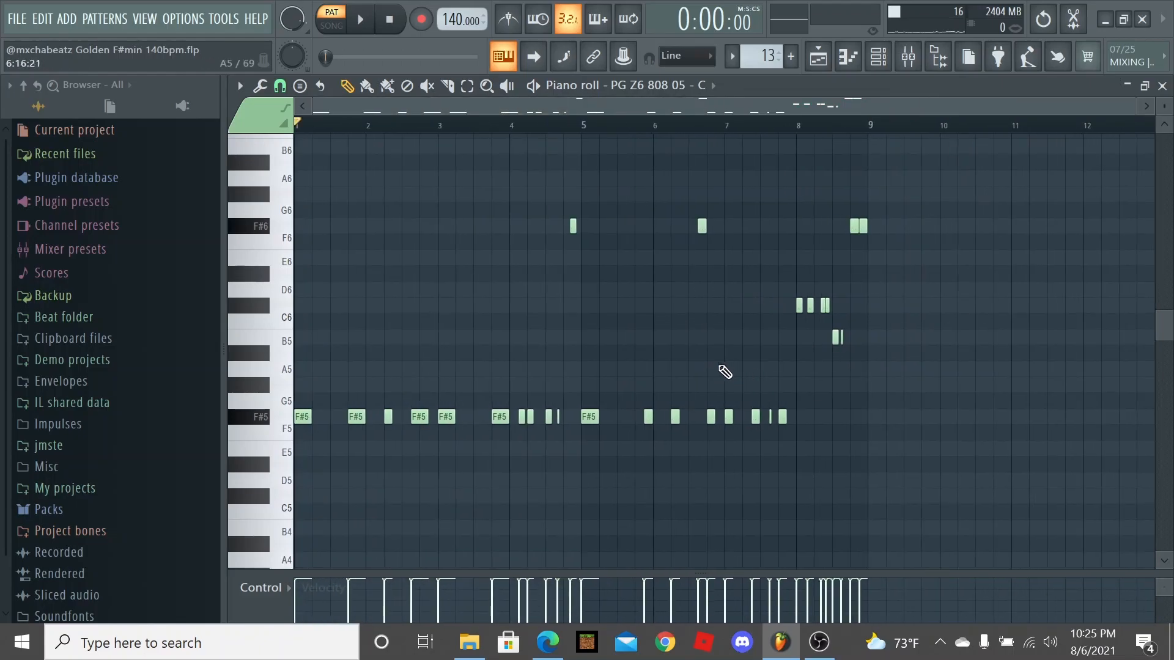
left_click(706, 85)
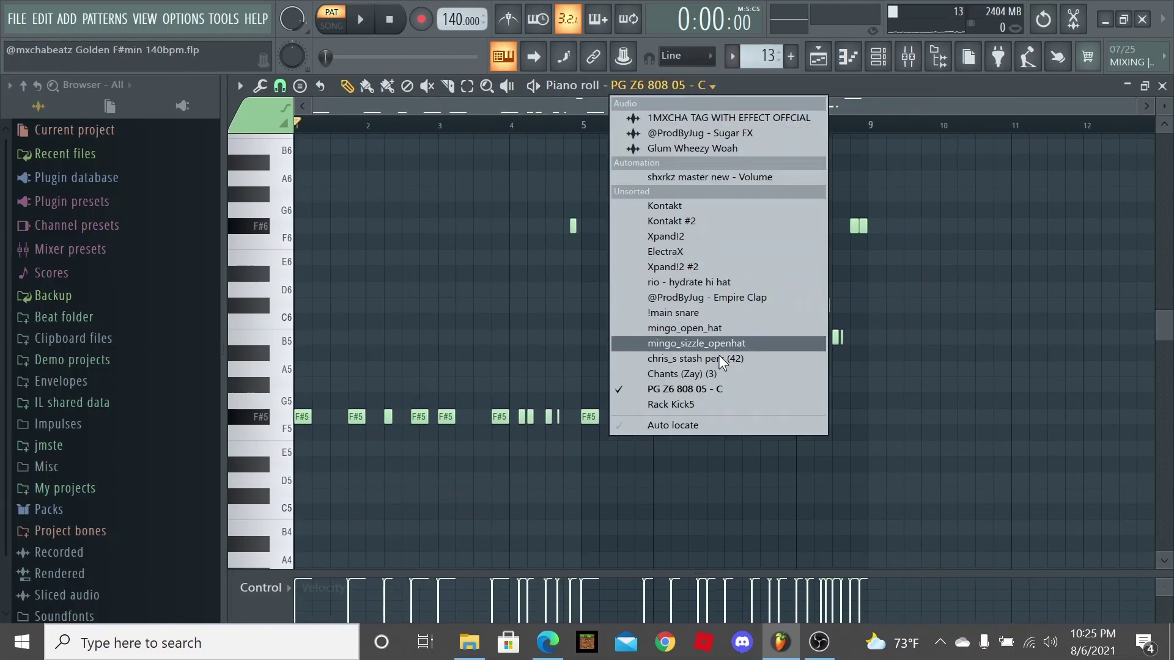
Put Rack Kick5 on pattern 14, audition it, then bring up the Playlist arrangement.
left_click(716, 403)
key("KP_Add")
key("space")
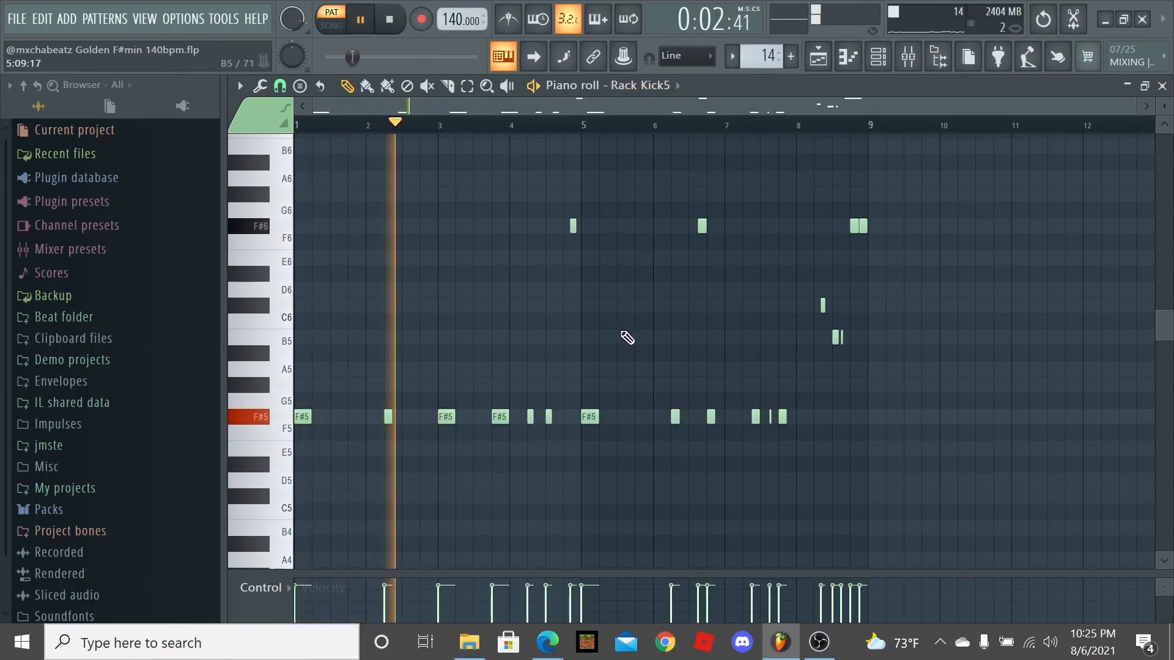
key("space")
left_click(819, 57)
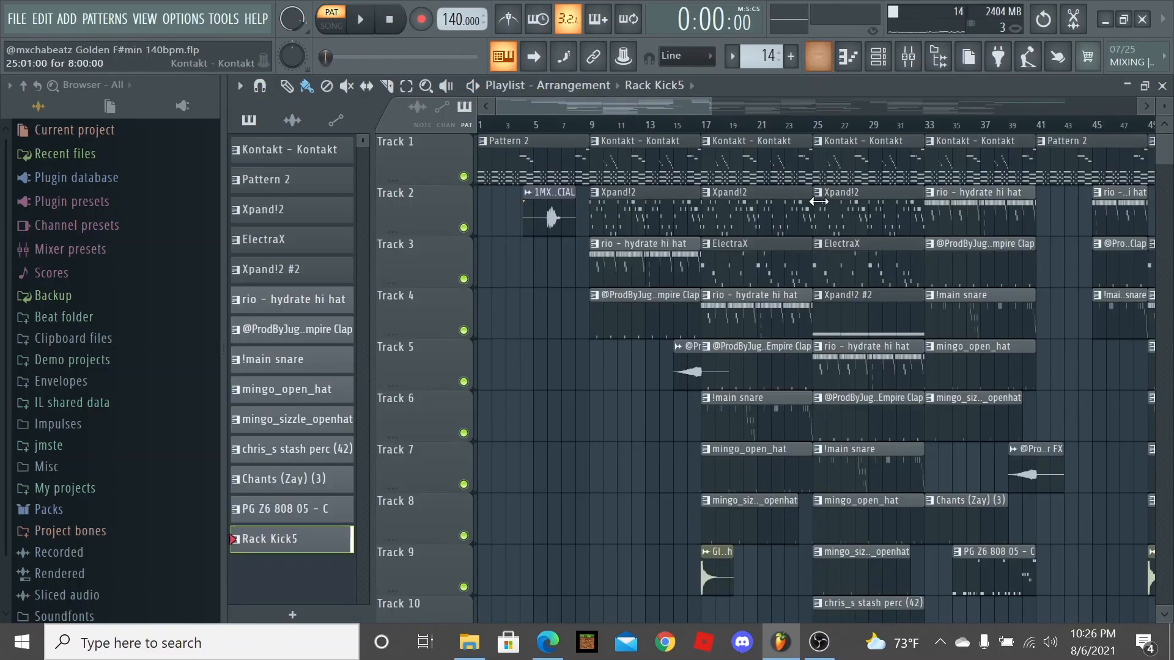